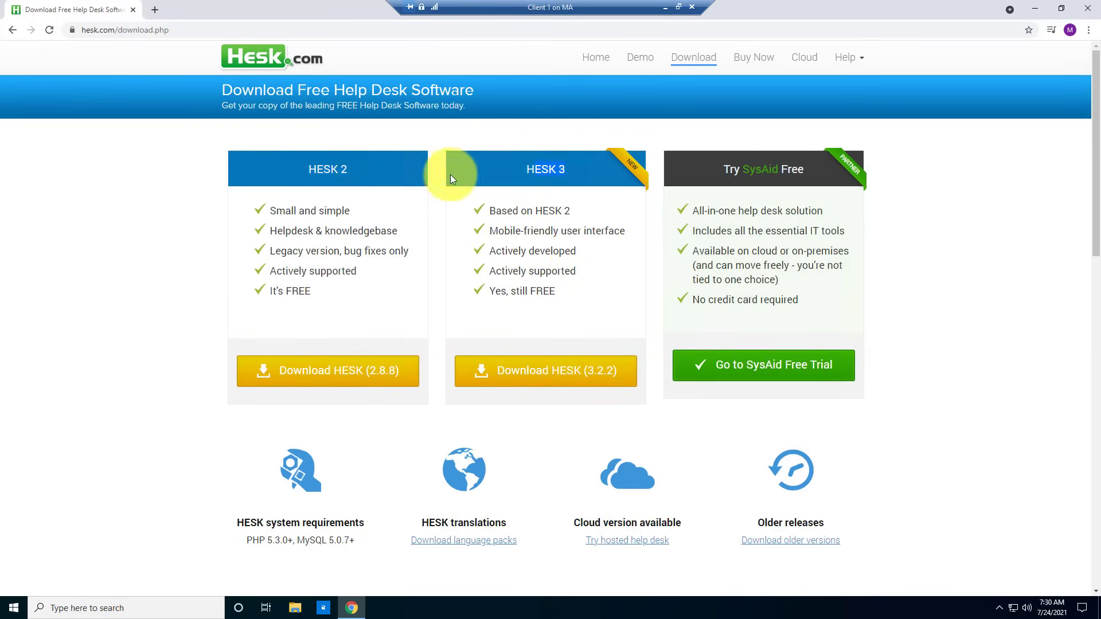
Download hesk322.zip from hesk.com by answering the 8 + 1 check with 9, then open a new tab.
{"action": "left_click_drag", "start_coordinate": [822, 194], "coordinate": [730, 169]}
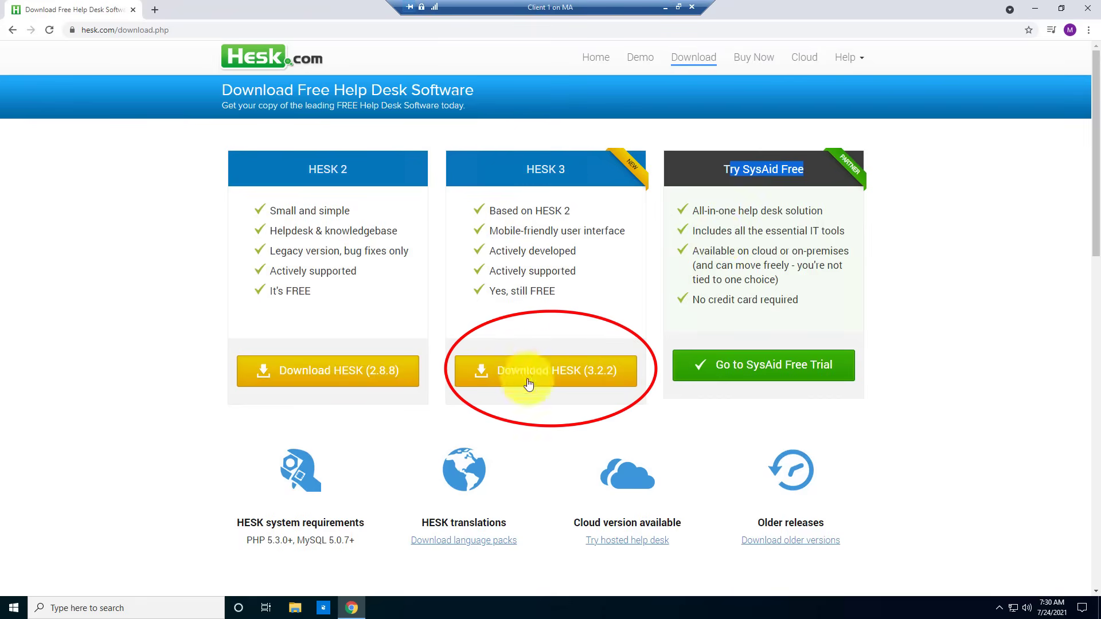
{"action": "left_click_drag", "start_coordinate": [520, 171], "coordinate": [565, 335]}
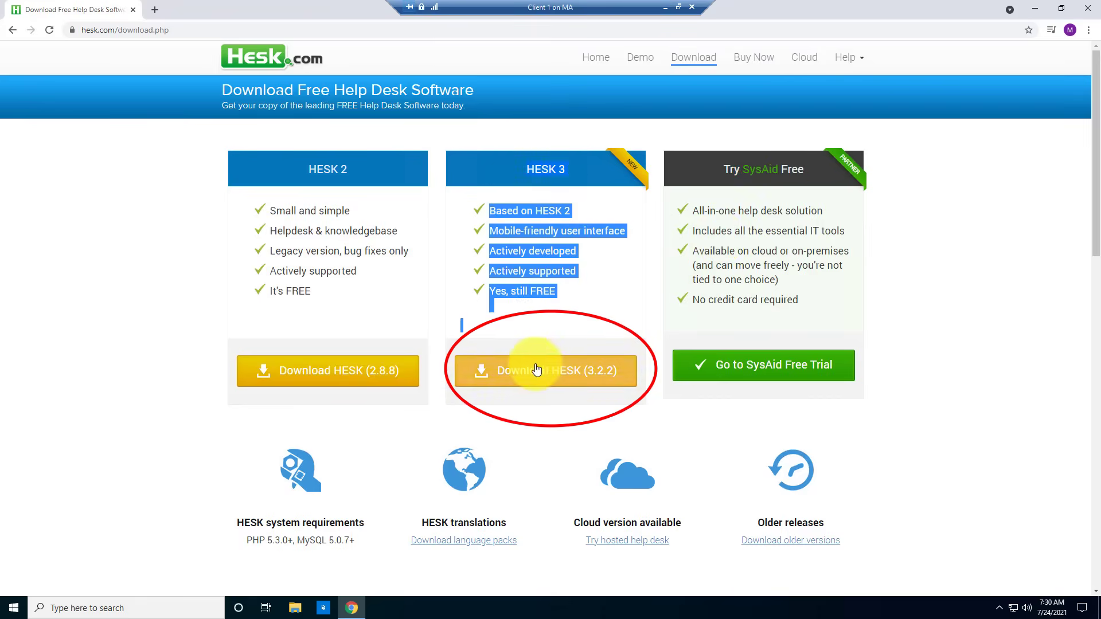
{"action": "left_click", "coordinate": [511, 376]}
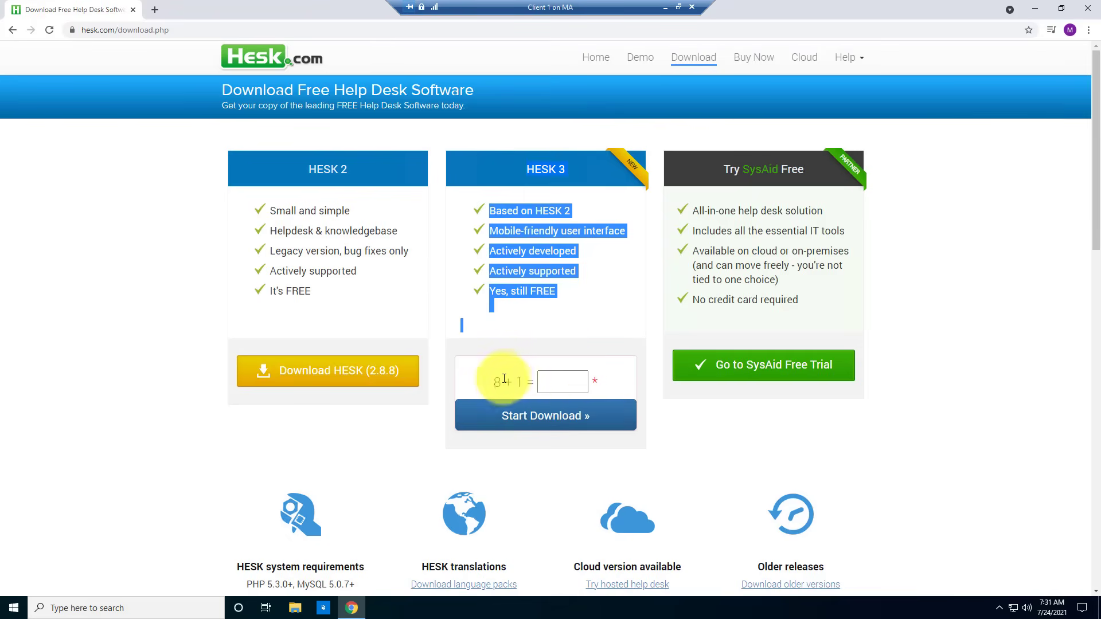
{"action": "left_click", "coordinate": [568, 383]}
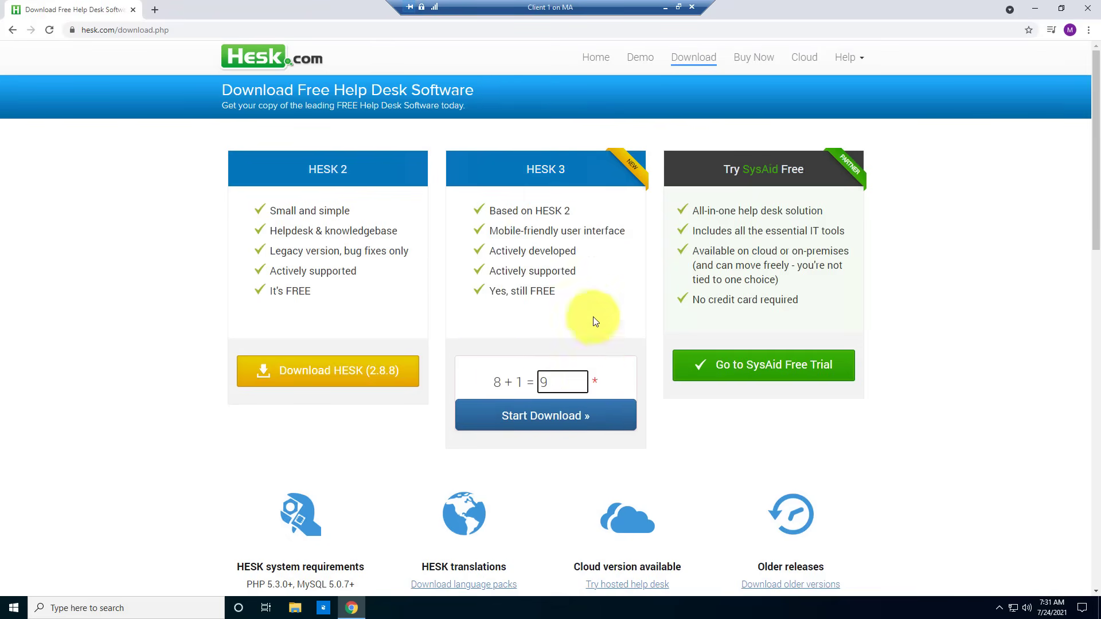
{"action": "left_click", "coordinate": [516, 417]}
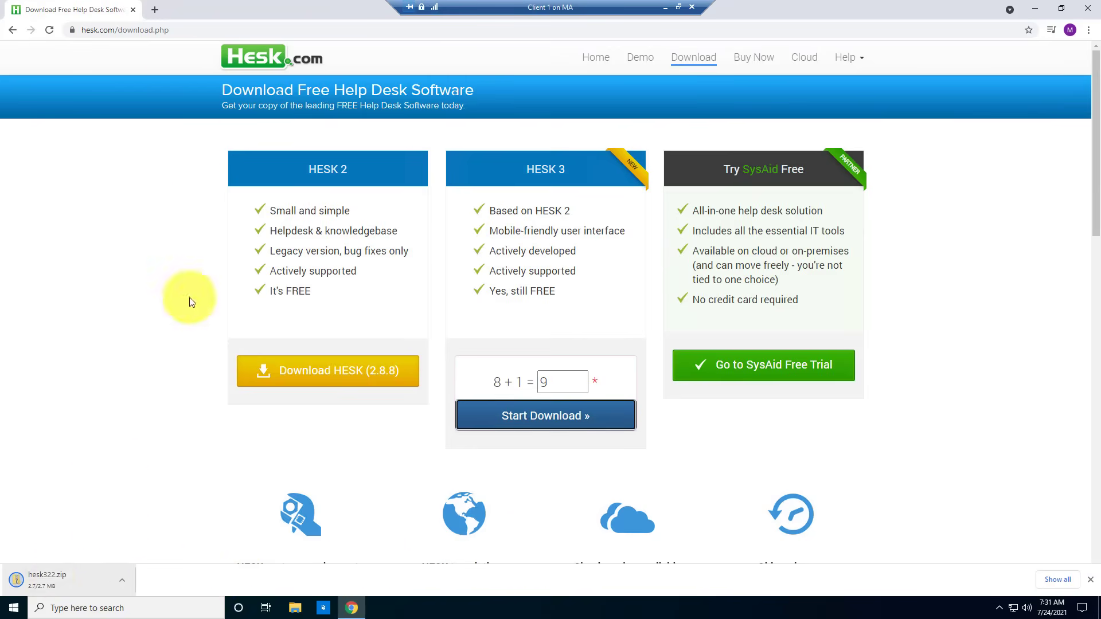
{"action": "left_click", "coordinate": [156, 9]}
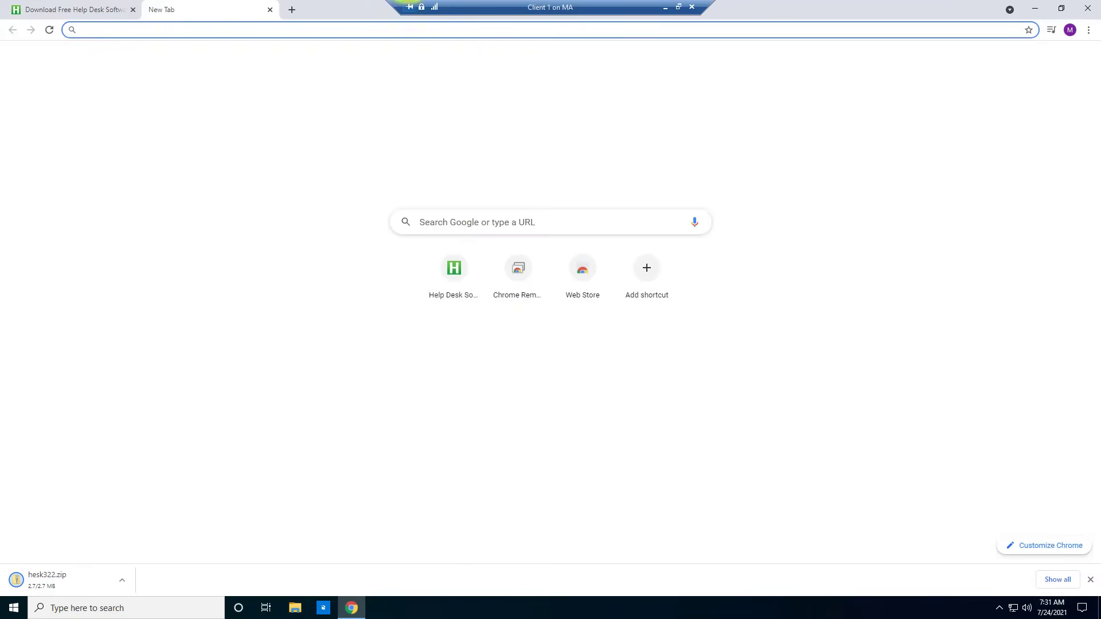
Search for xampp and download the XAMPP 8.0.8 installer for Windows from apachefriends.org.
{"action": "type", "text": "xampp"}
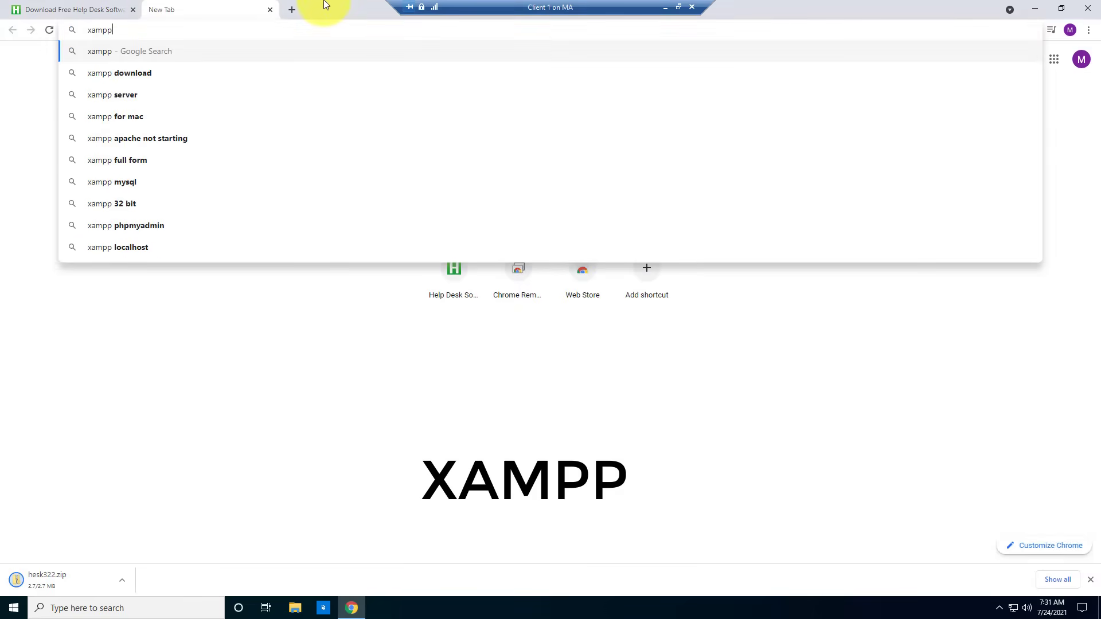
{"action": "key", "text": "Return"}
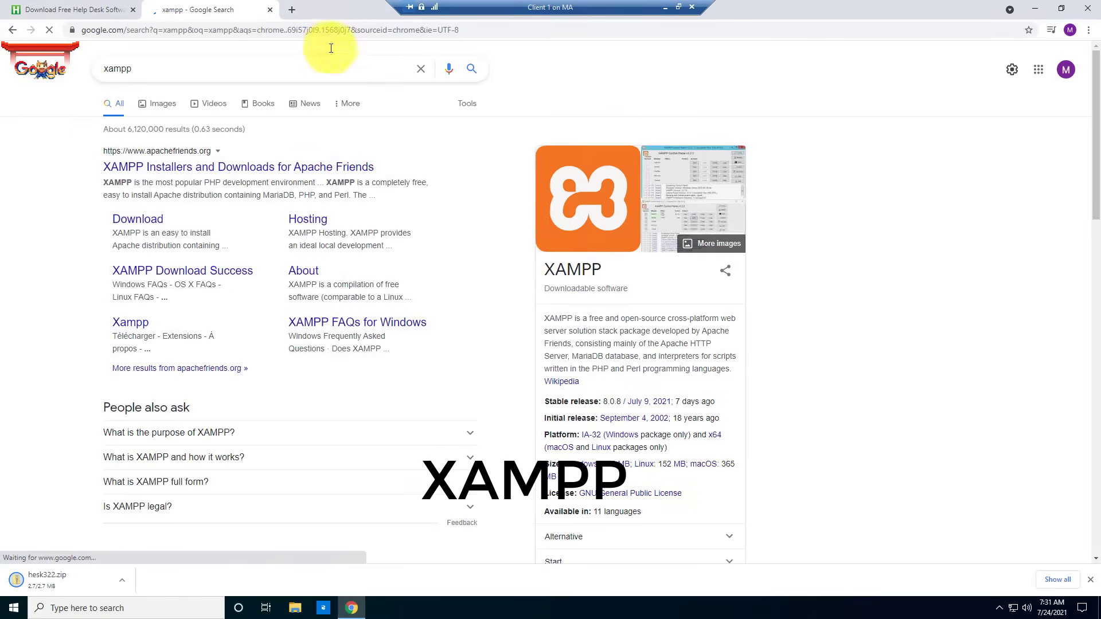
{"action": "left_click_drag", "start_coordinate": [105, 71], "coordinate": [152, 70]}
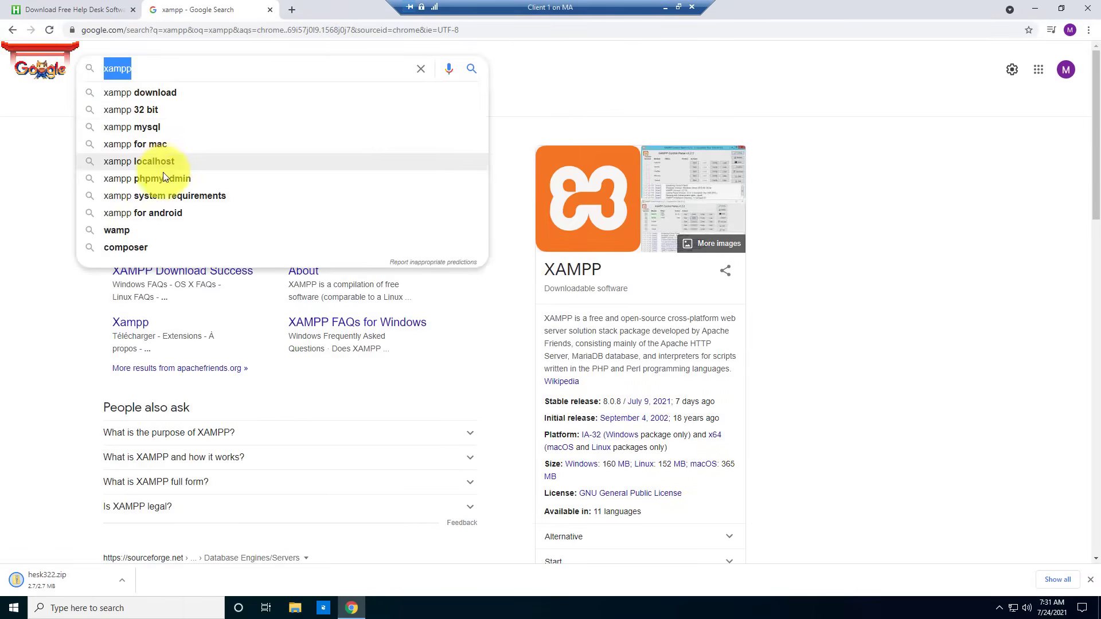
{"action": "left_click", "coordinate": [337, 404]}
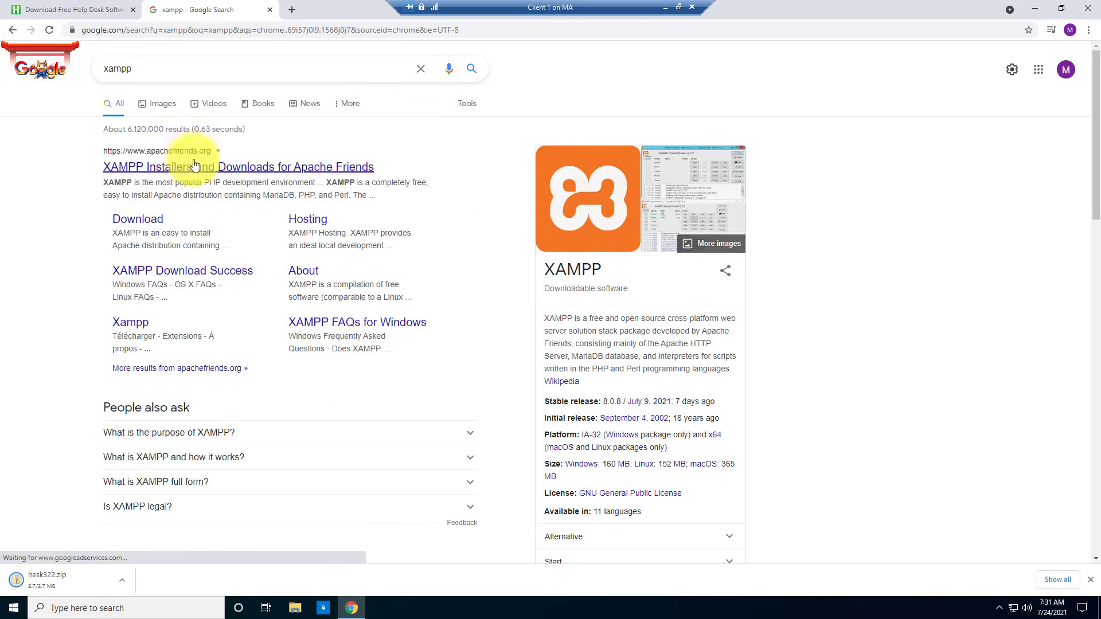
{"action": "left_click", "coordinate": [119, 172]}
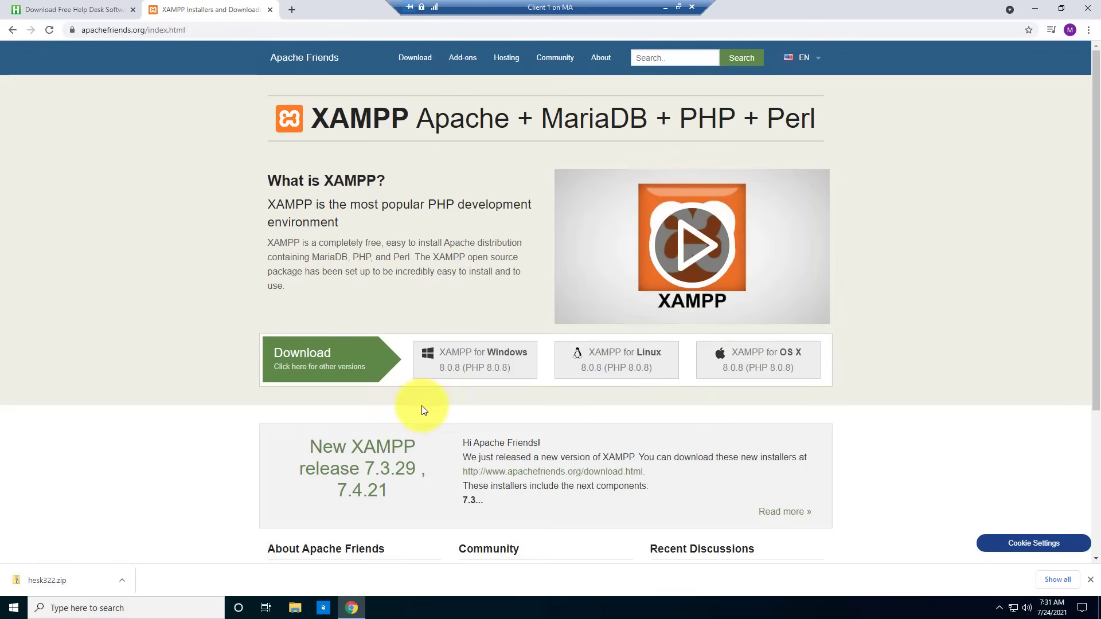
{"action": "scroll", "coordinate": [423, 405], "scroll_direction": "down", "scroll_amount": 2}
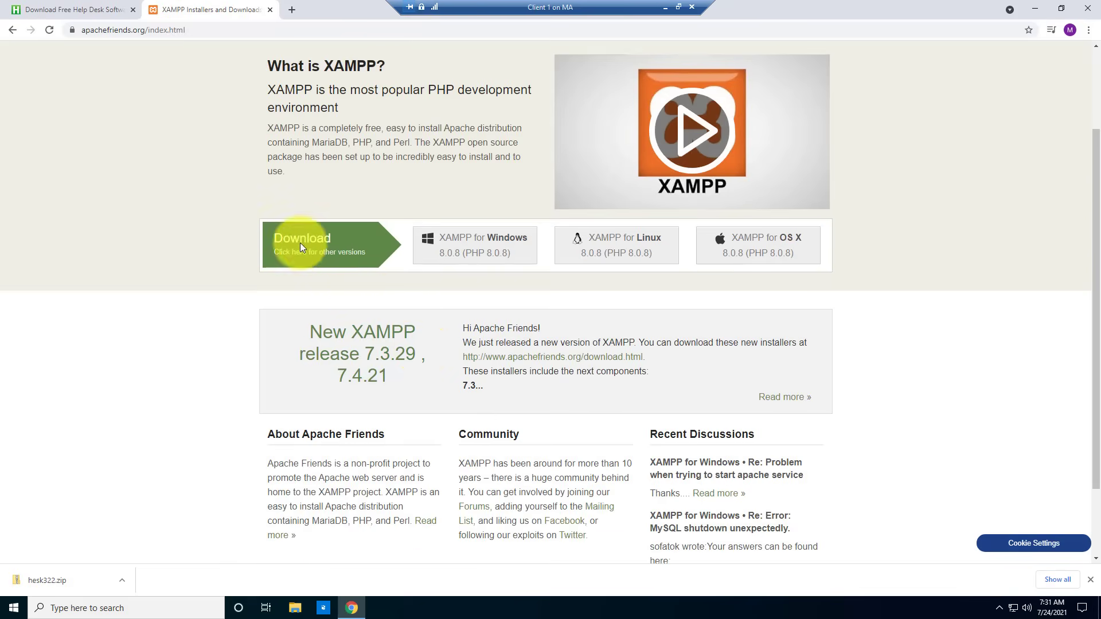
{"action": "scroll", "coordinate": [401, 355], "scroll_direction": "down", "scroll_amount": 1}
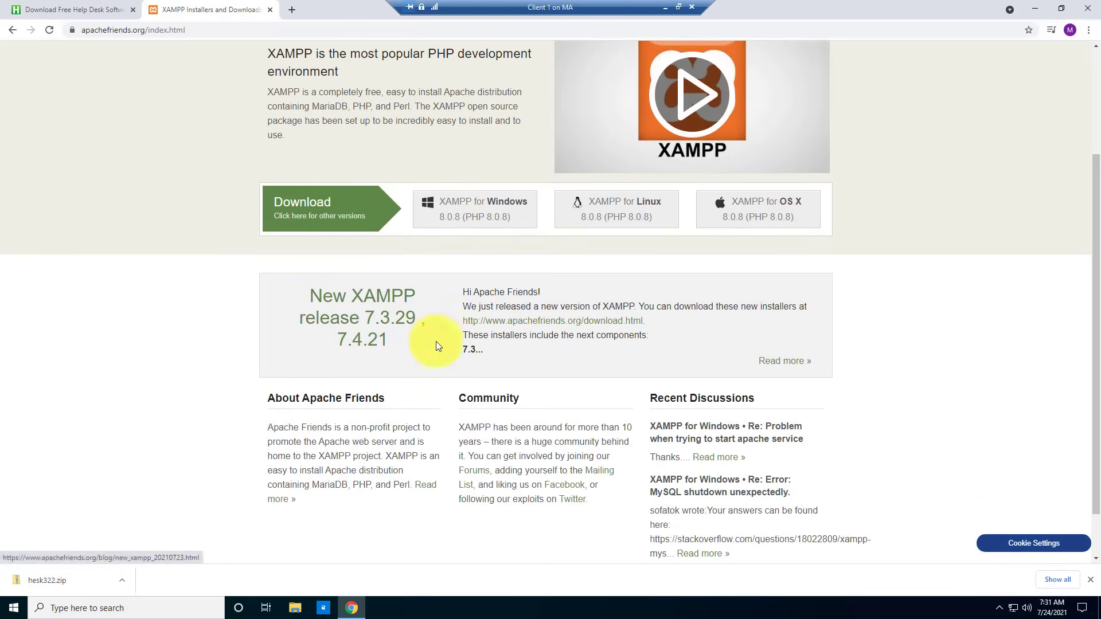
{"action": "scroll", "coordinate": [447, 347], "scroll_direction": "up", "scroll_amount": 3}
{"action": "scroll", "coordinate": [410, 436], "scroll_direction": "down", "scroll_amount": 2}
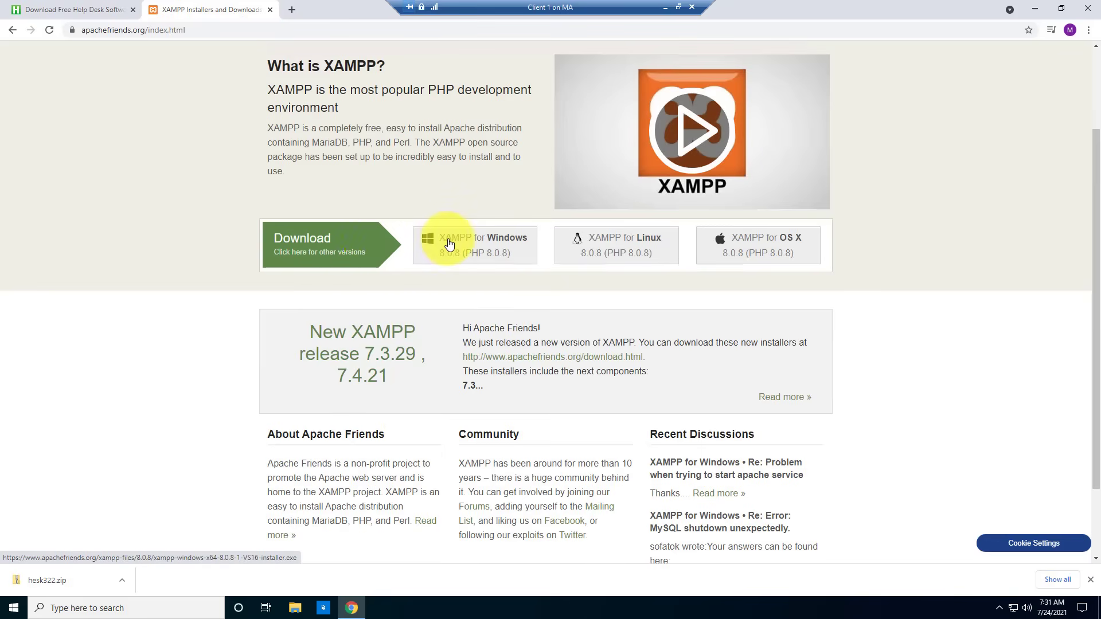
{"action": "left_click", "coordinate": [505, 246]}
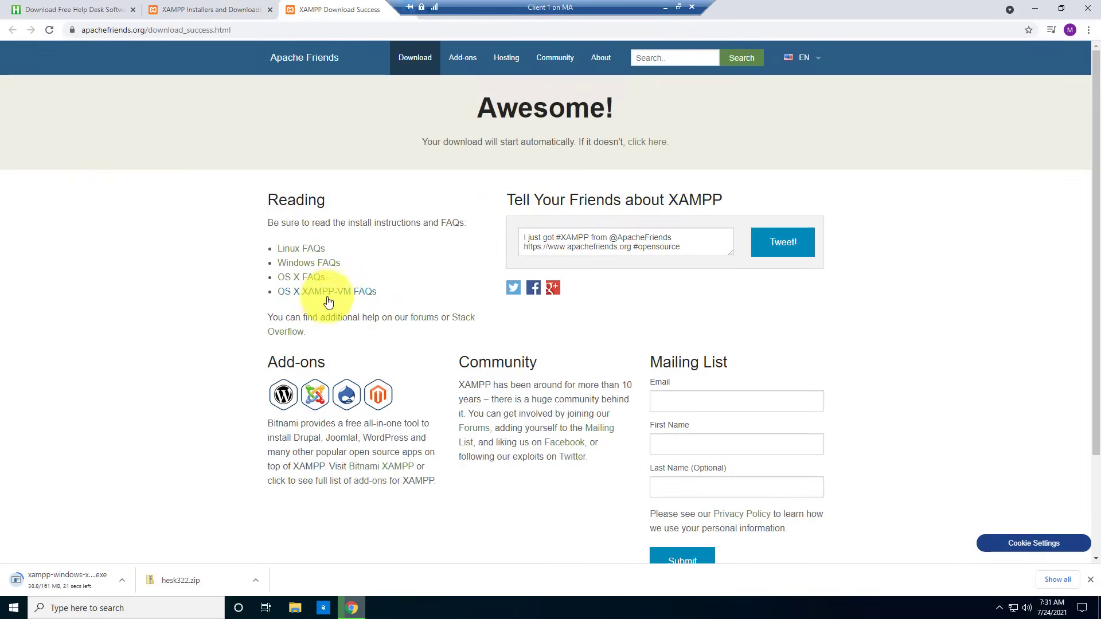
Open Chrome's downloads list with Ctrl+J to follow the XAMPP installer and hesk322.zip.
{"action": "scroll", "coordinate": [345, 322], "scroll_direction": "down", "scroll_amount": 3}
{"action": "scroll", "coordinate": [345, 322], "scroll_direction": "up", "scroll_amount": 3}
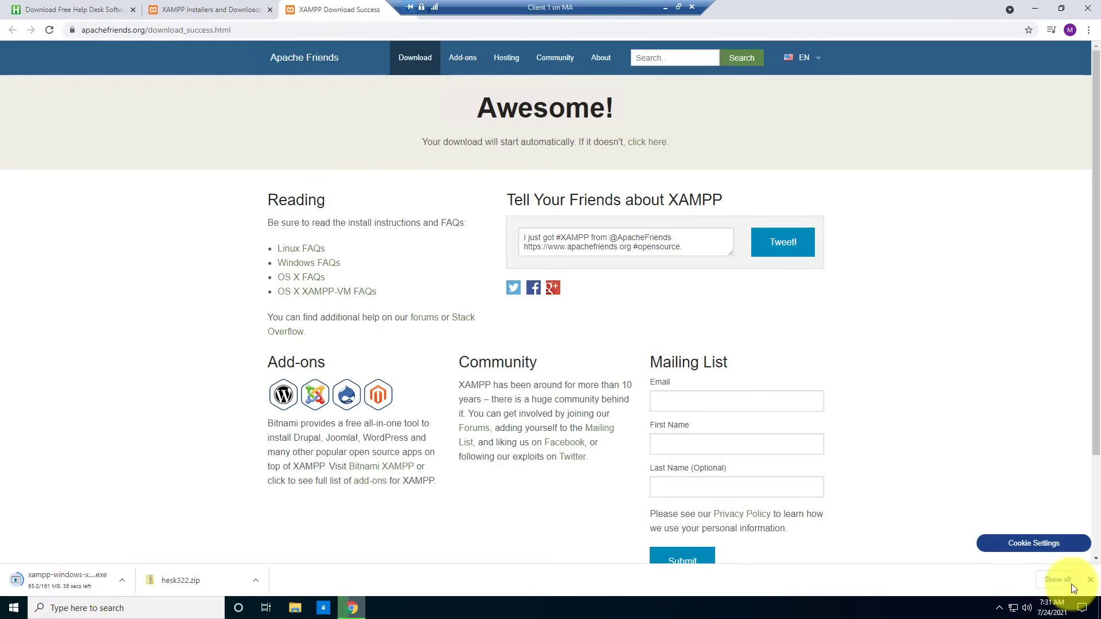
{"action": "key", "text": "ctrl+j"}
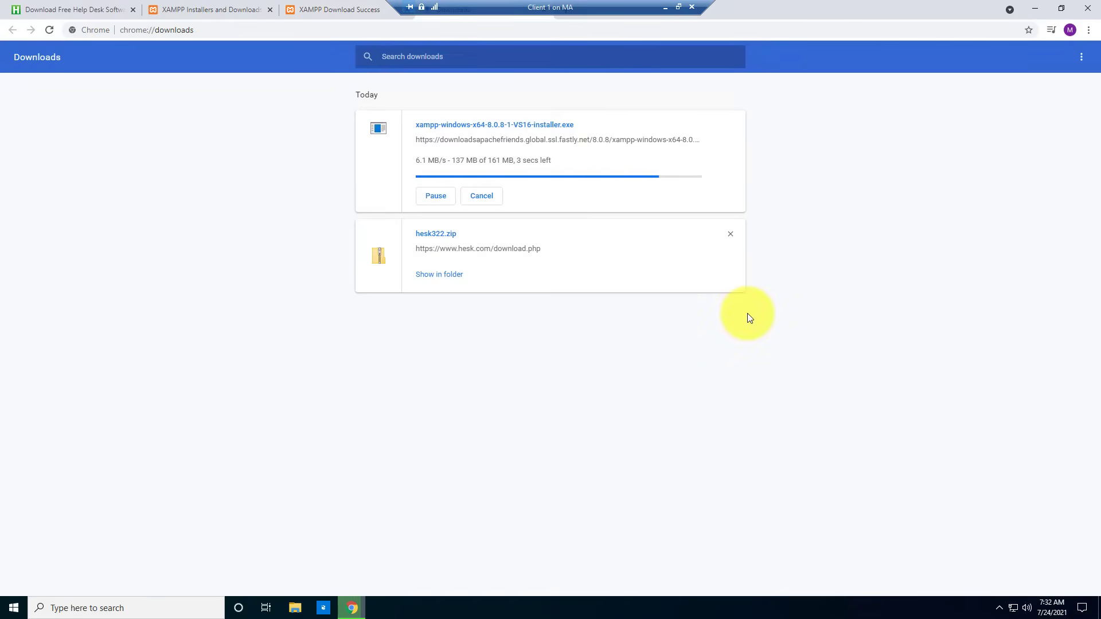
Extract hesk322.zip into C:\Users\Admin\Downloads\helpdeskticket.
{"action": "left_click", "coordinate": [437, 276]}
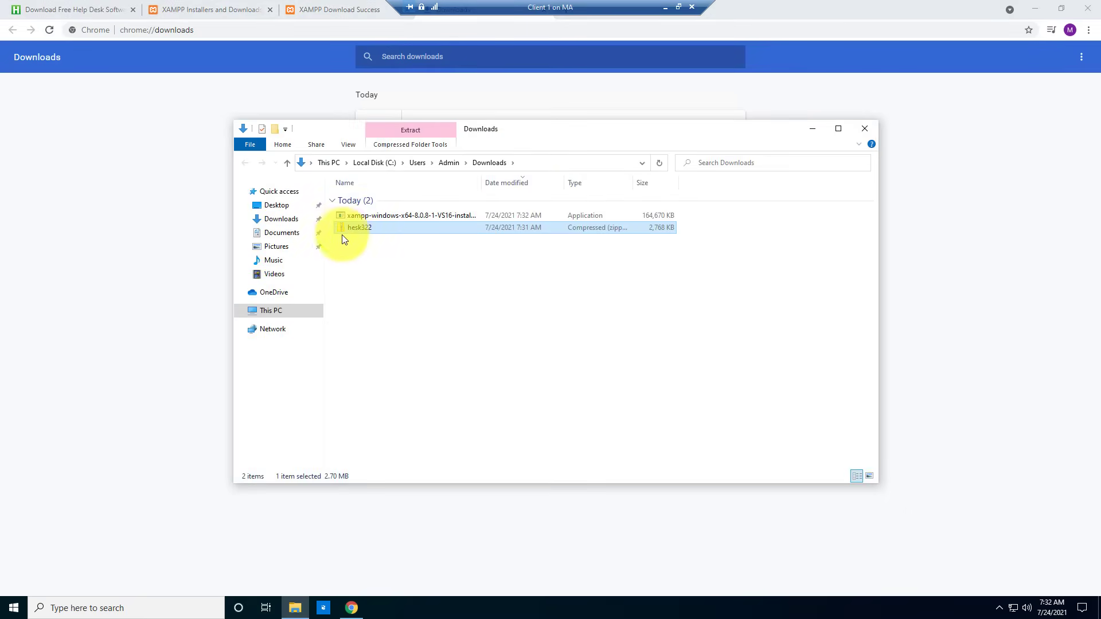
{"action": "right_click", "coordinate": [347, 226]}
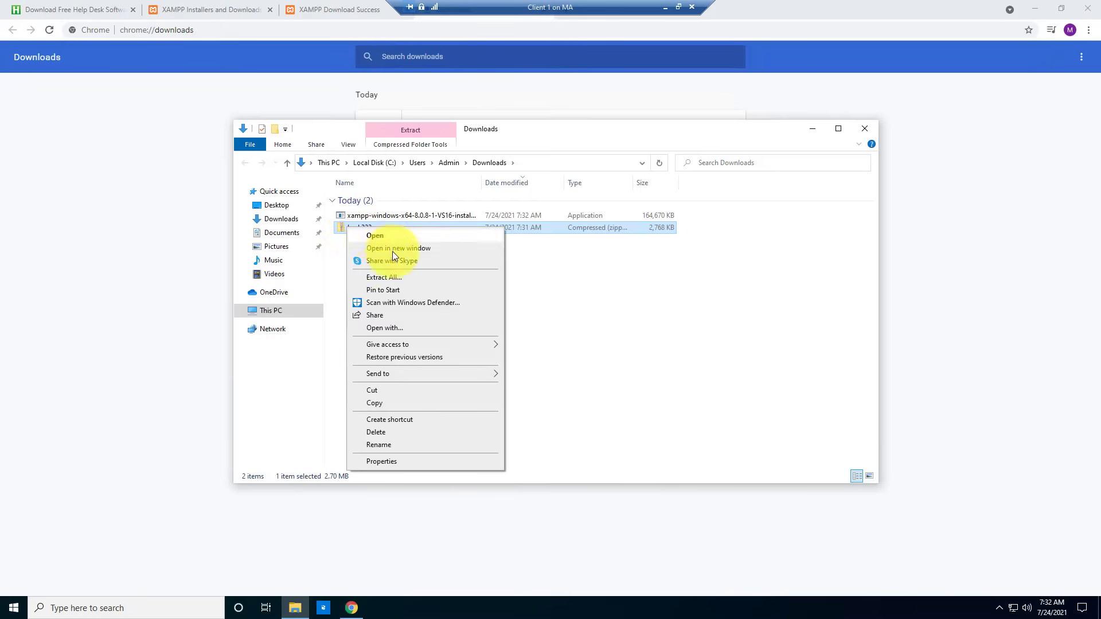
{"action": "left_click", "coordinate": [375, 278]}
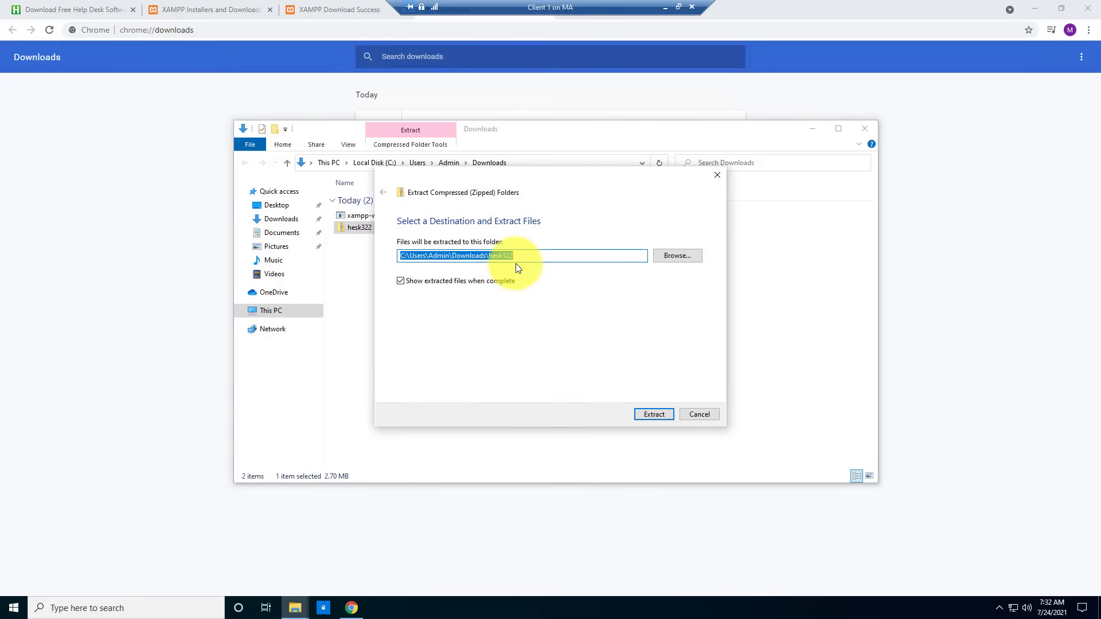
{"action": "left_click_drag", "start_coordinate": [531, 256], "coordinate": [490, 253]}
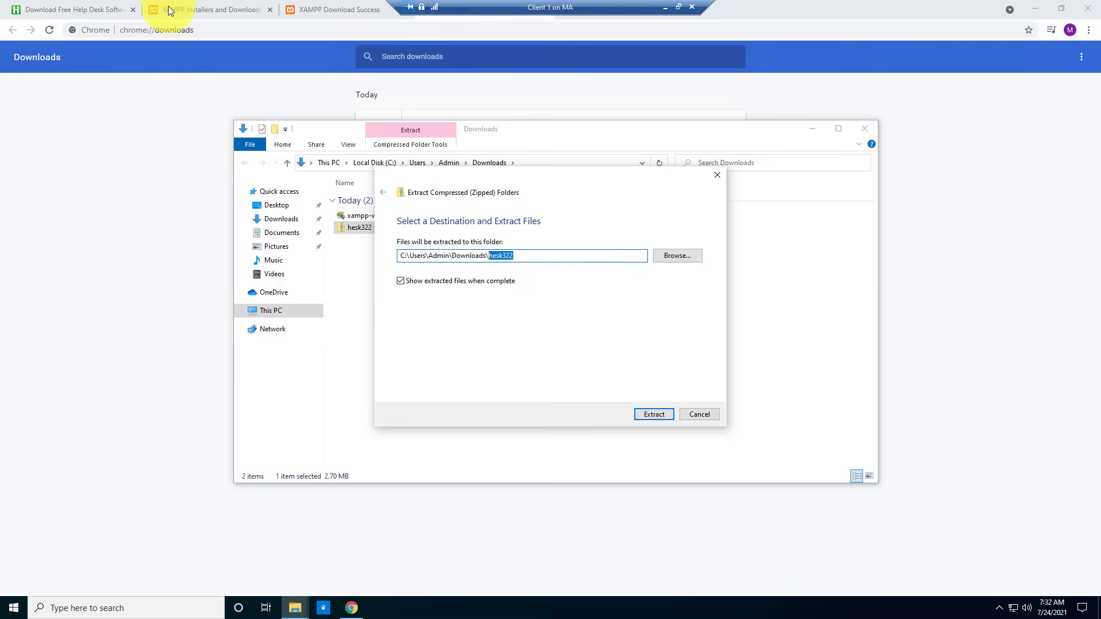
{"action": "type", "text": "hek"}
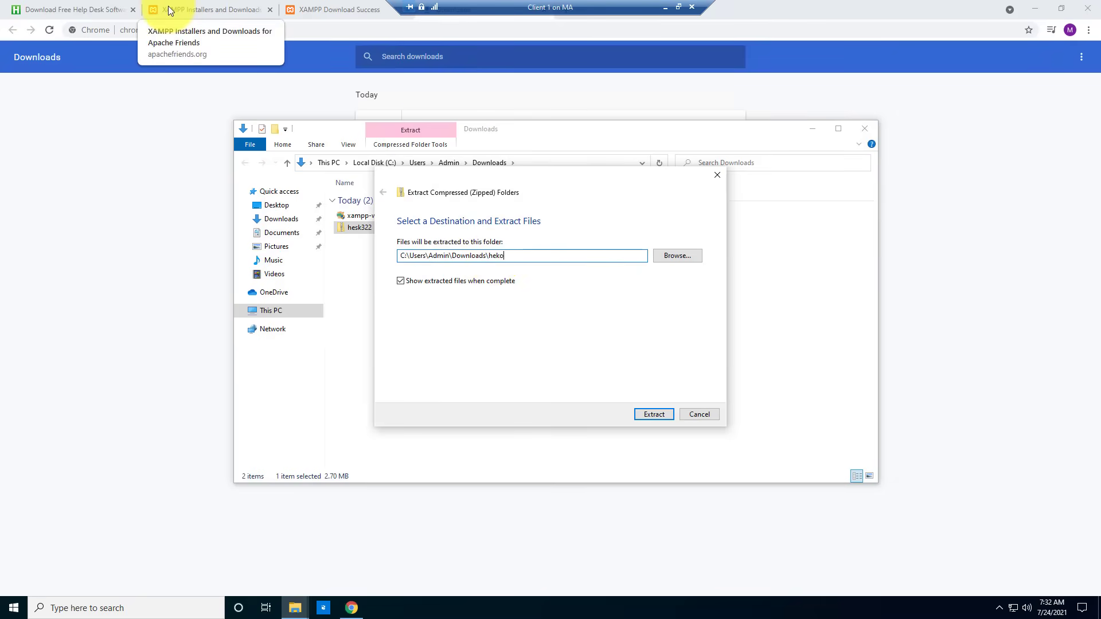
{"action": "key", "text": "BackSpace"}
{"action": "type", "text": "lpdeskticket"}
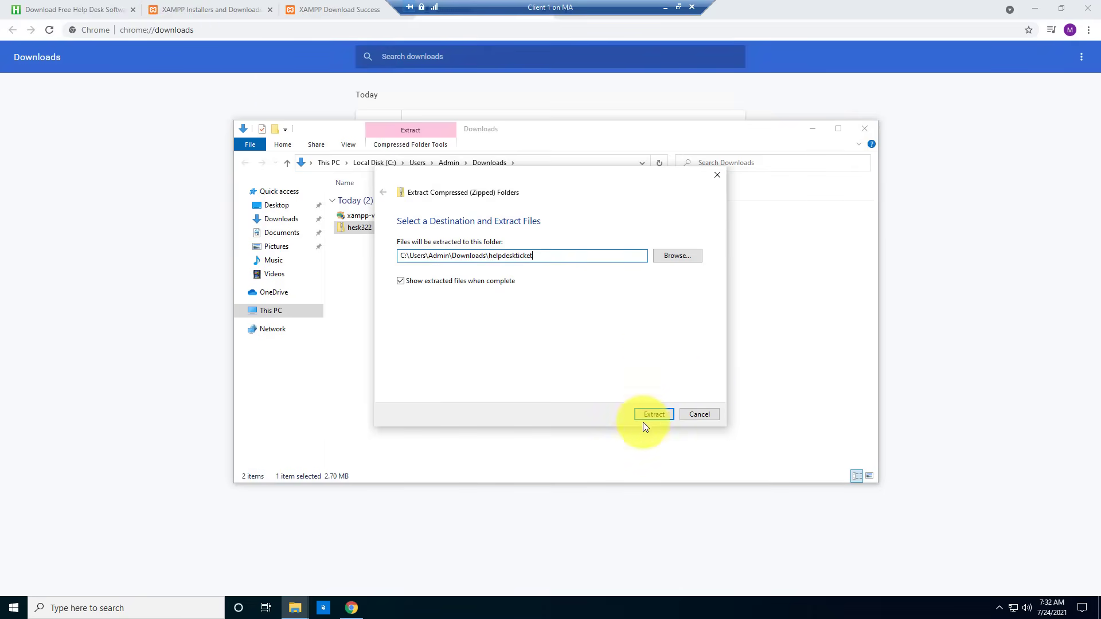
{"action": "left_click", "coordinate": [648, 414]}
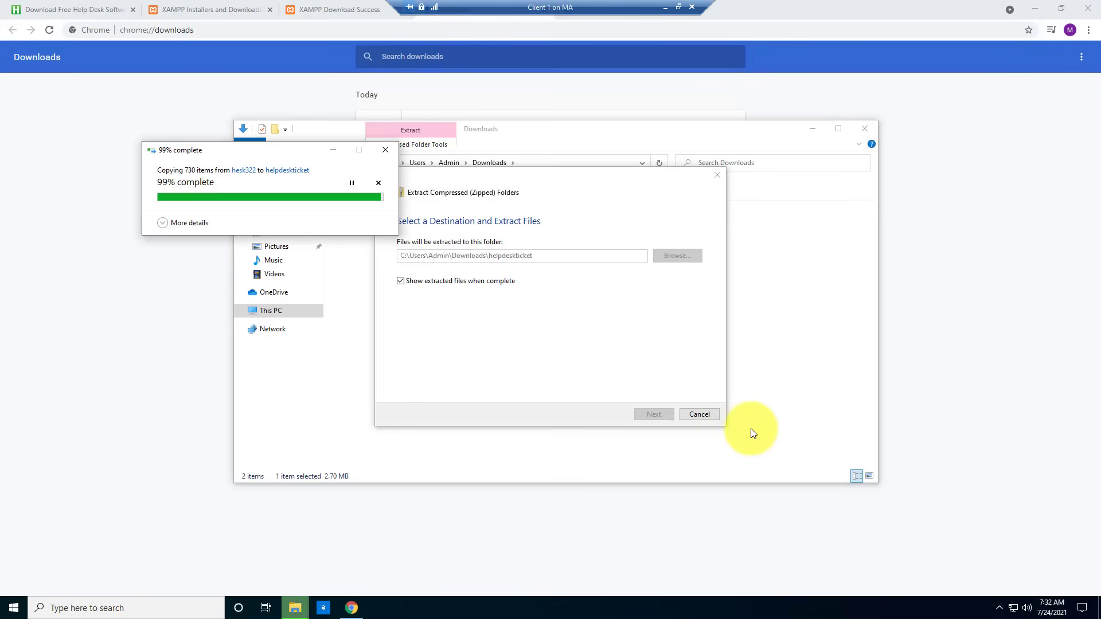
Review the extracted files, close the helpdeskticket window and select the new folder in Downloads.
{"action": "scroll", "coordinate": [522, 357], "scroll_direction": "down", "scroll_amount": 3}
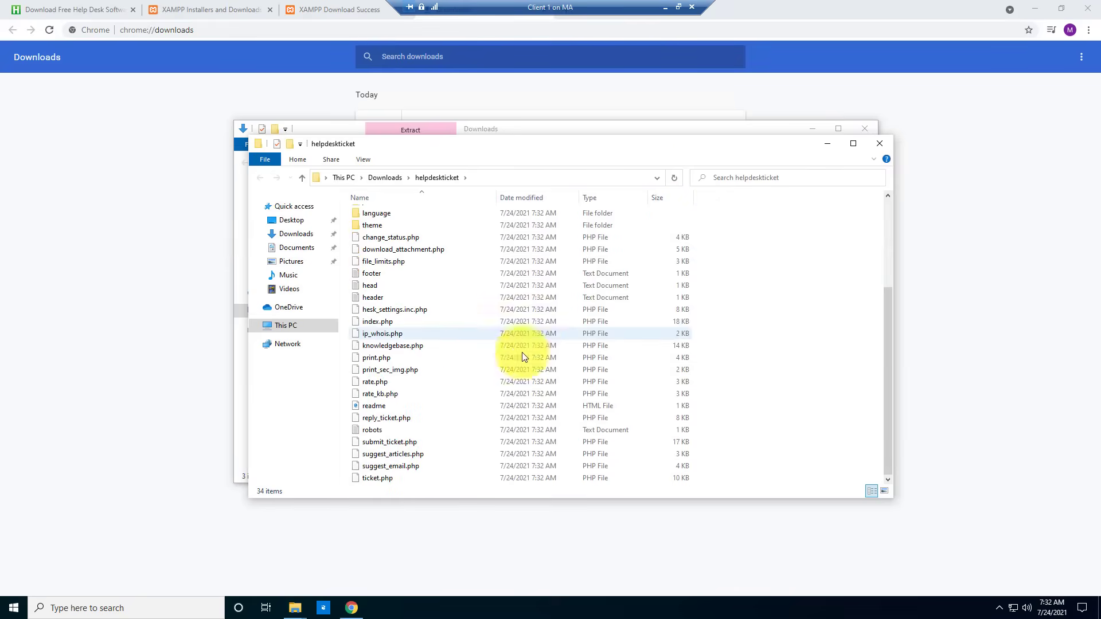
{"action": "scroll", "coordinate": [688, 207], "scroll_direction": "up", "scroll_amount": 4}
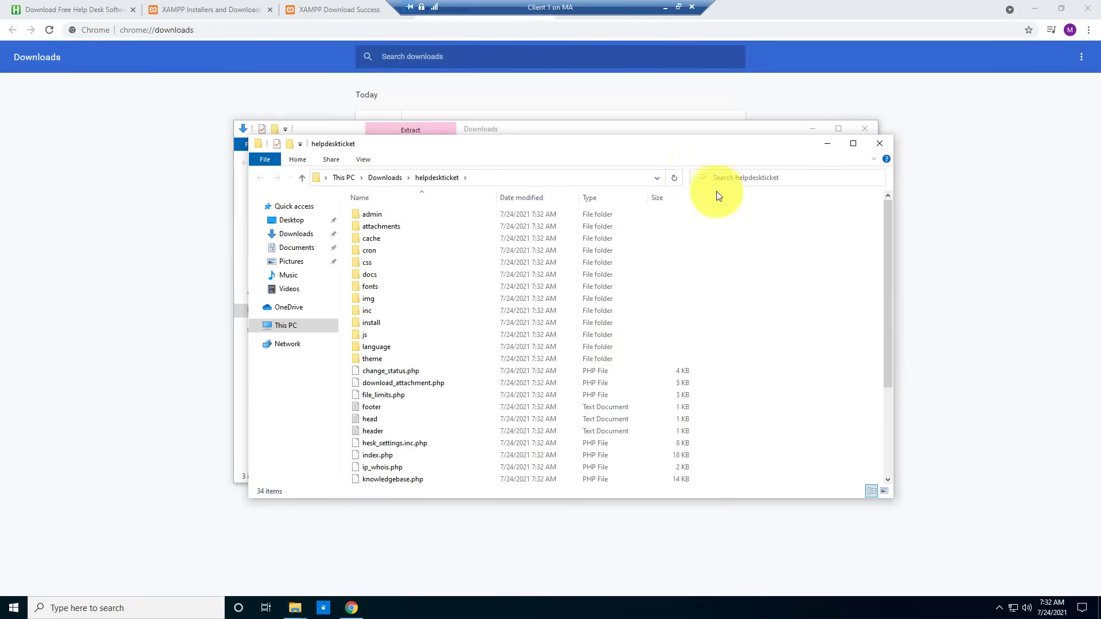
{"action": "left_click", "coordinate": [487, 178]}
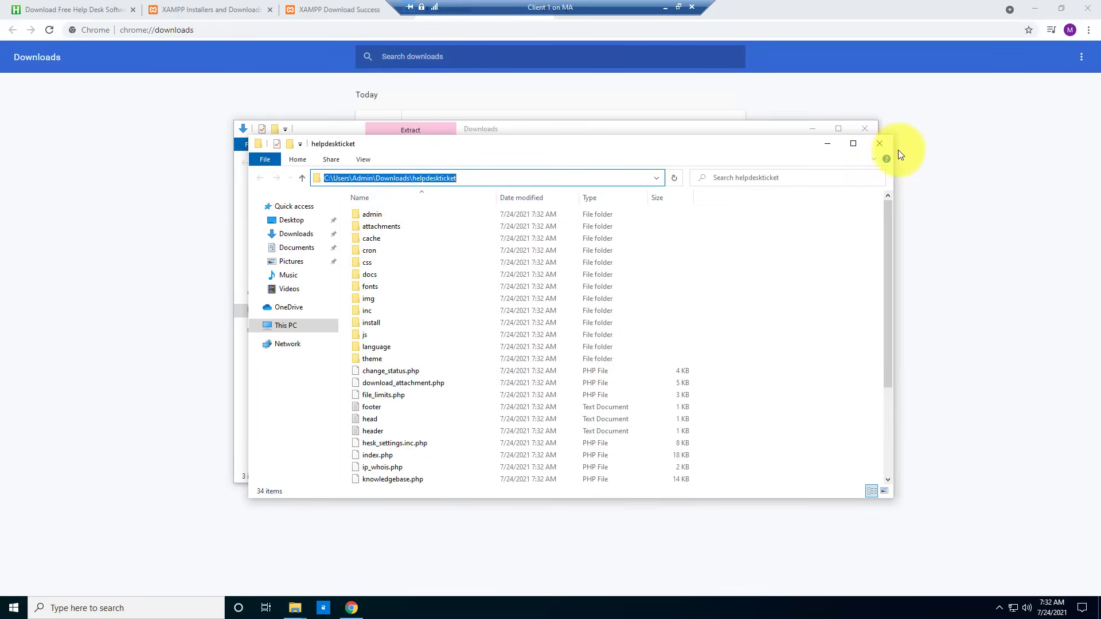
{"action": "left_click", "coordinate": [879, 143]}
{"action": "left_click", "coordinate": [374, 239]}
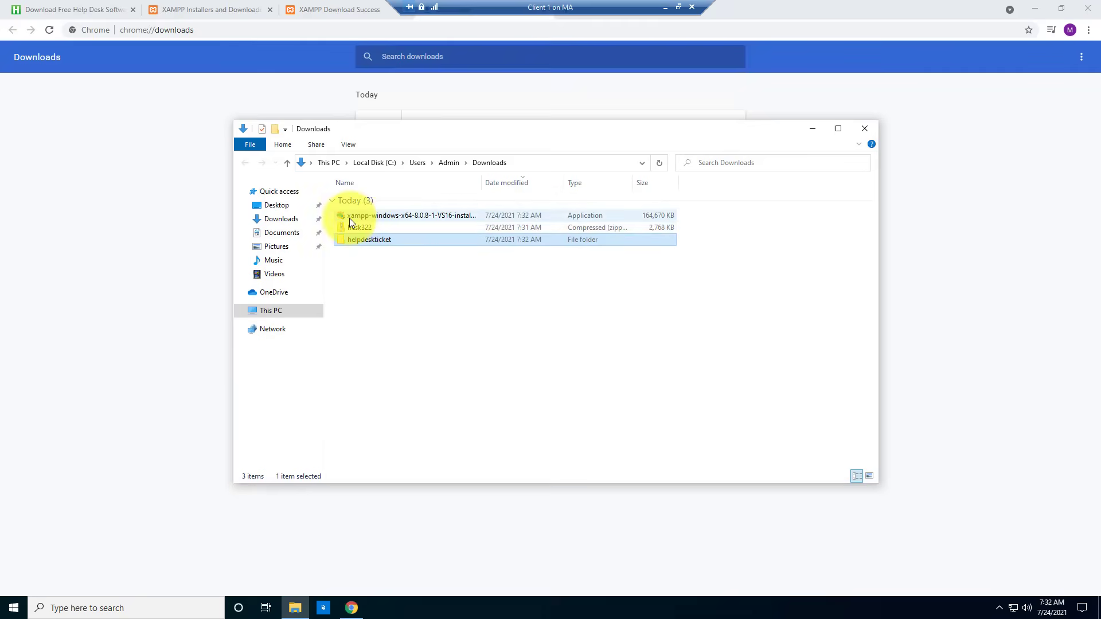
Launch the XAMPP installer, allowing it through UAC and dismissing the restriction warning.
{"action": "double_click", "coordinate": [387, 213]}
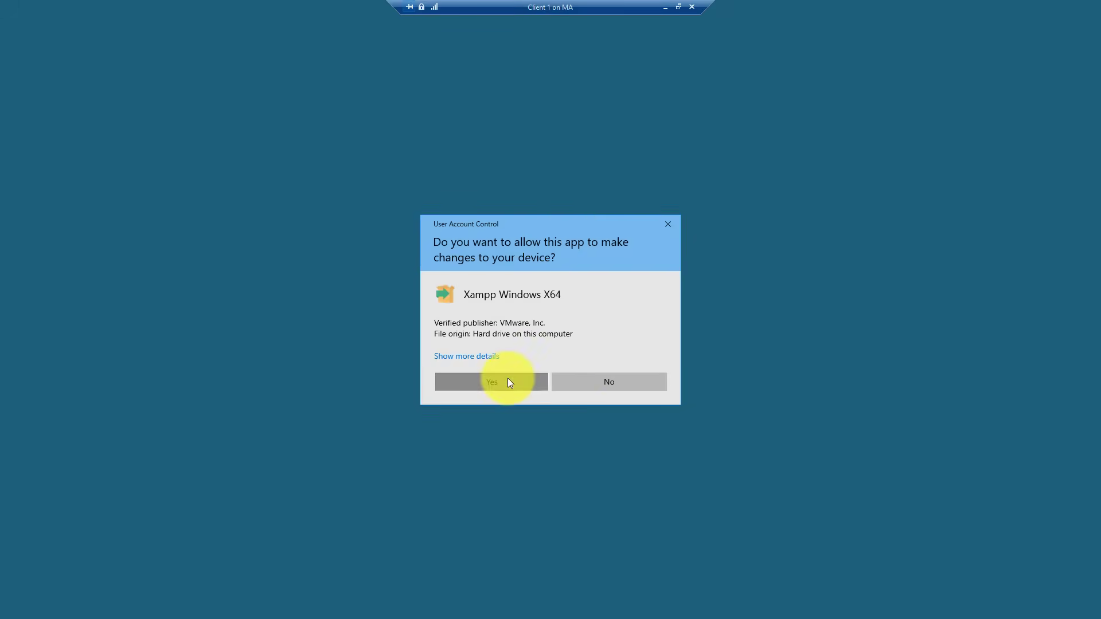
{"action": "left_click", "coordinate": [508, 377]}
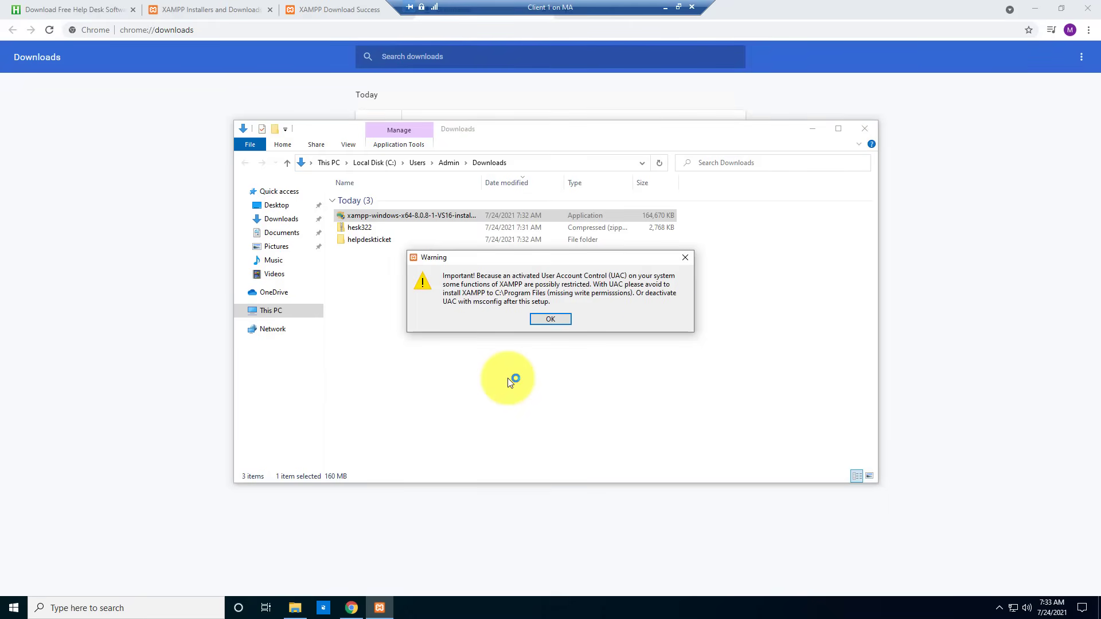
{"action": "left_click", "coordinate": [549, 319]}
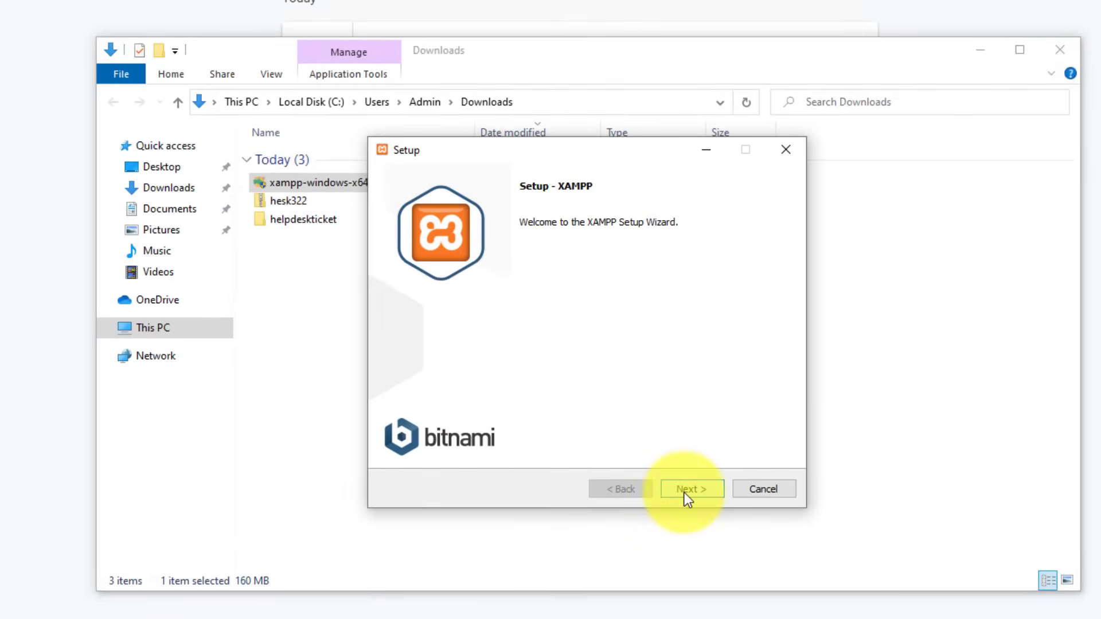
{"action": "left_click", "coordinate": [683, 493]}
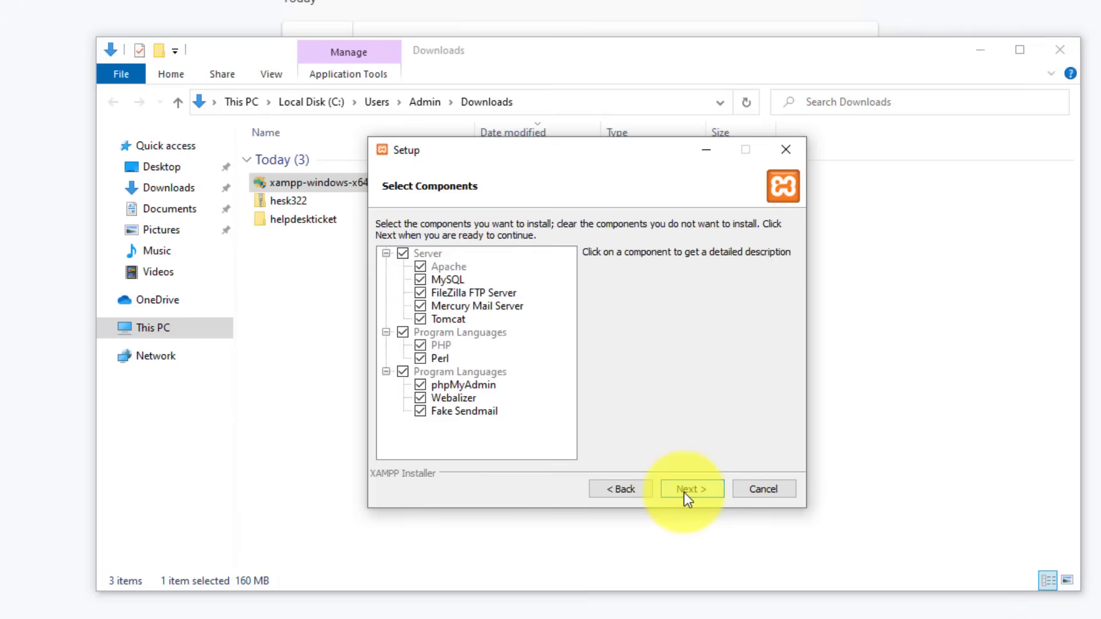
Install XAMPP into C:\xampp with all components and English, declining the Bitnami info.
{"action": "left_click", "coordinate": [687, 489]}
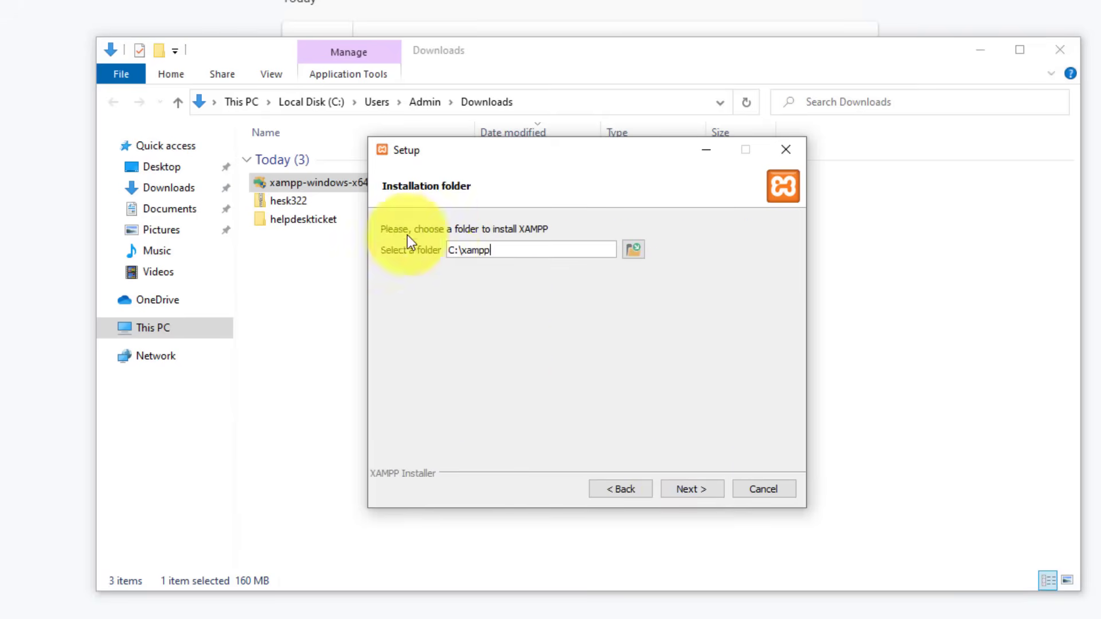
{"action": "left_click", "coordinate": [488, 251]}
{"action": "left_click", "coordinate": [703, 489]}
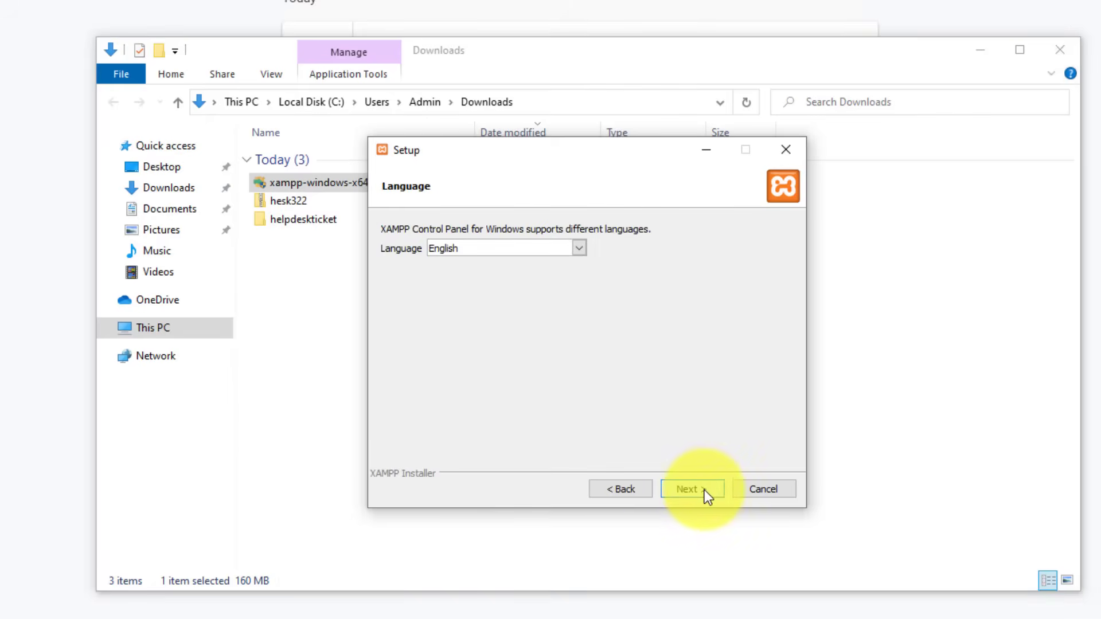
{"action": "left_click", "coordinate": [711, 486]}
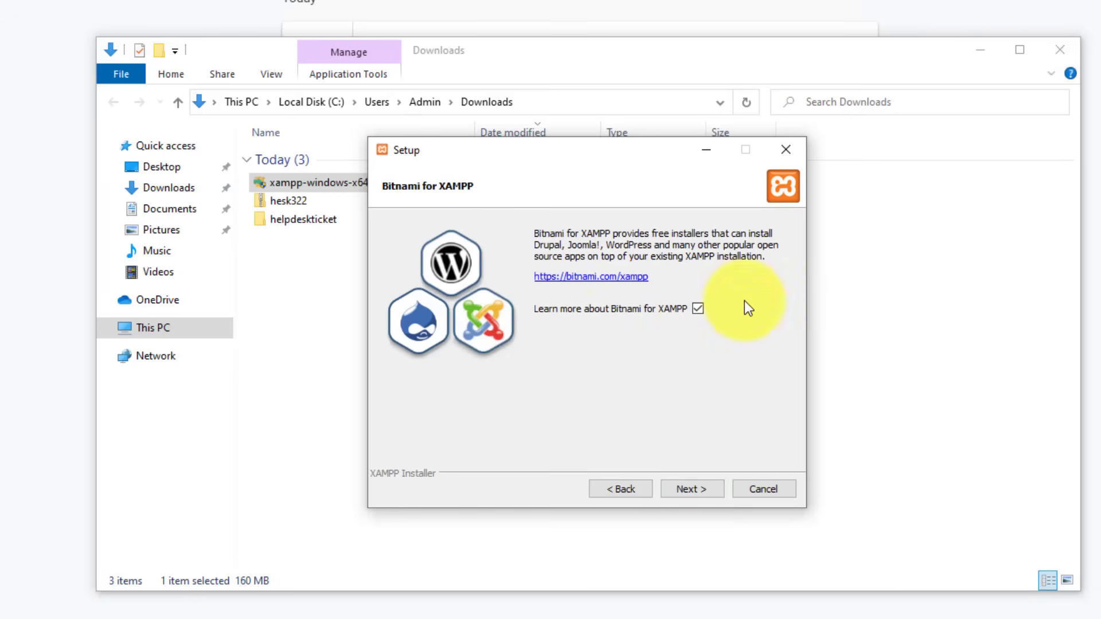
{"action": "left_click", "coordinate": [697, 308]}
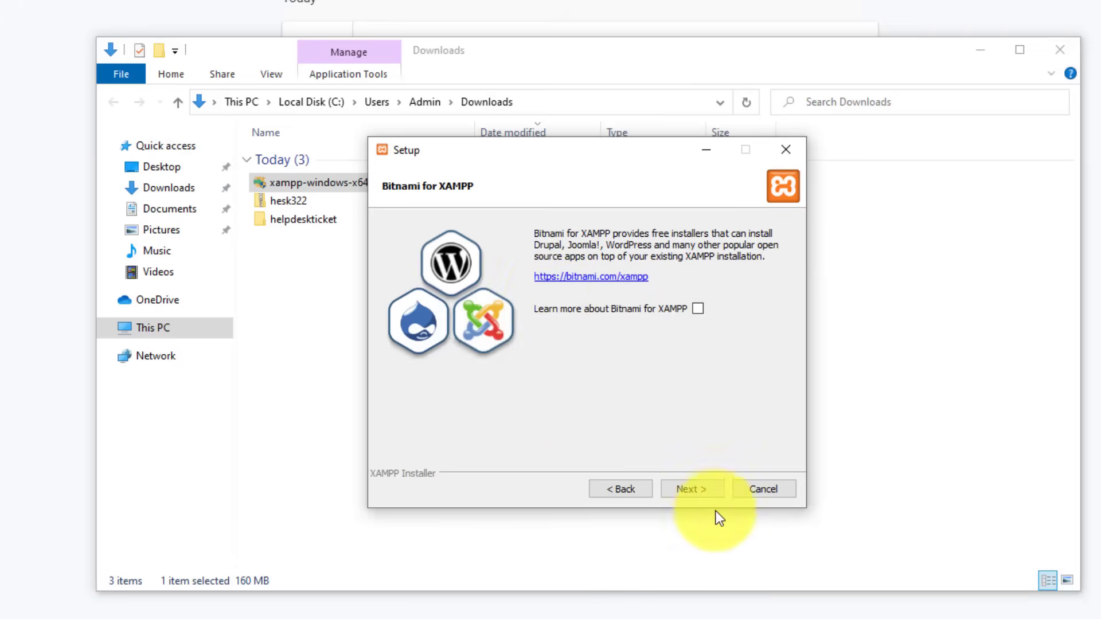
{"action": "left_click", "coordinate": [690, 487]}
{"action": "left_click", "coordinate": [690, 487]}
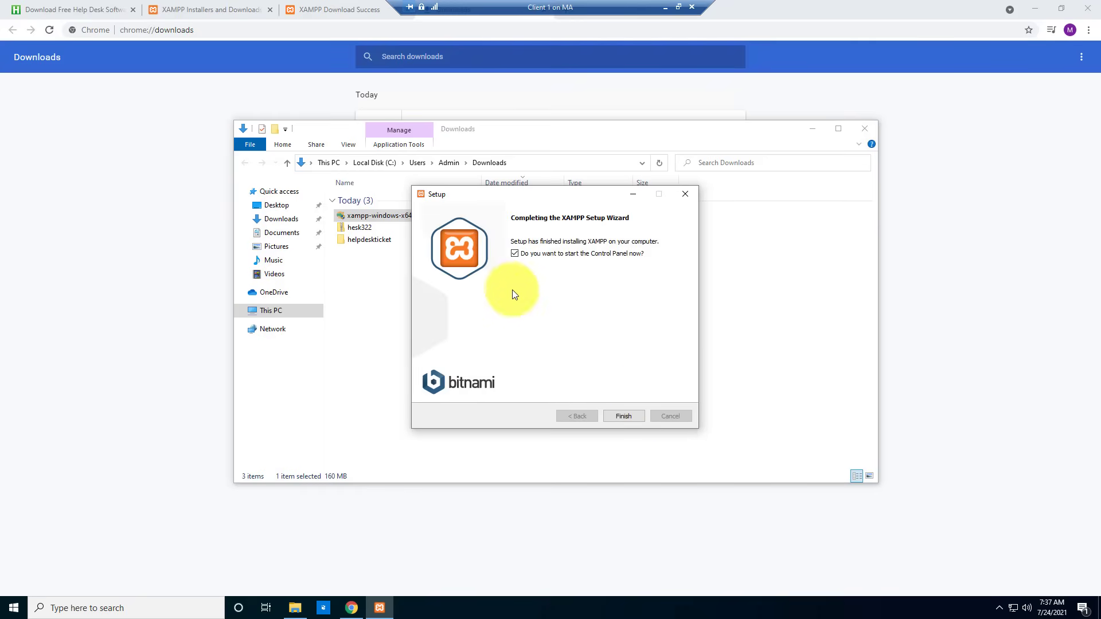
Finish setup to launch XAMPP Control Panel v3.3.0 and center its window on screen.
{"action": "left_click", "coordinate": [621, 417]}
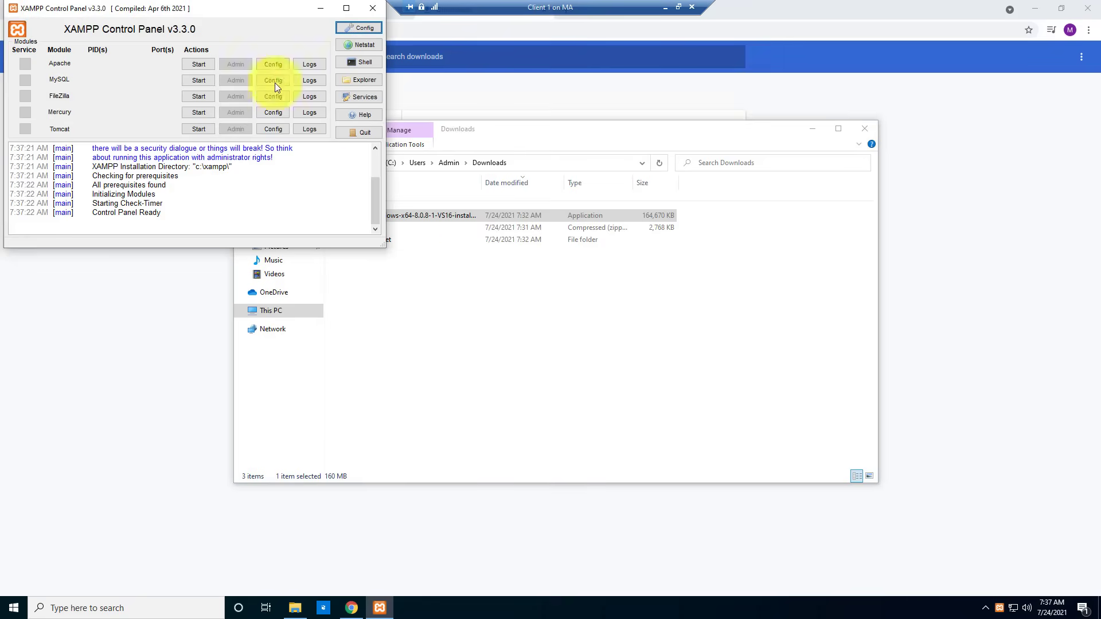
{"action": "left_click_drag", "start_coordinate": [238, 5], "coordinate": [535, 122]}
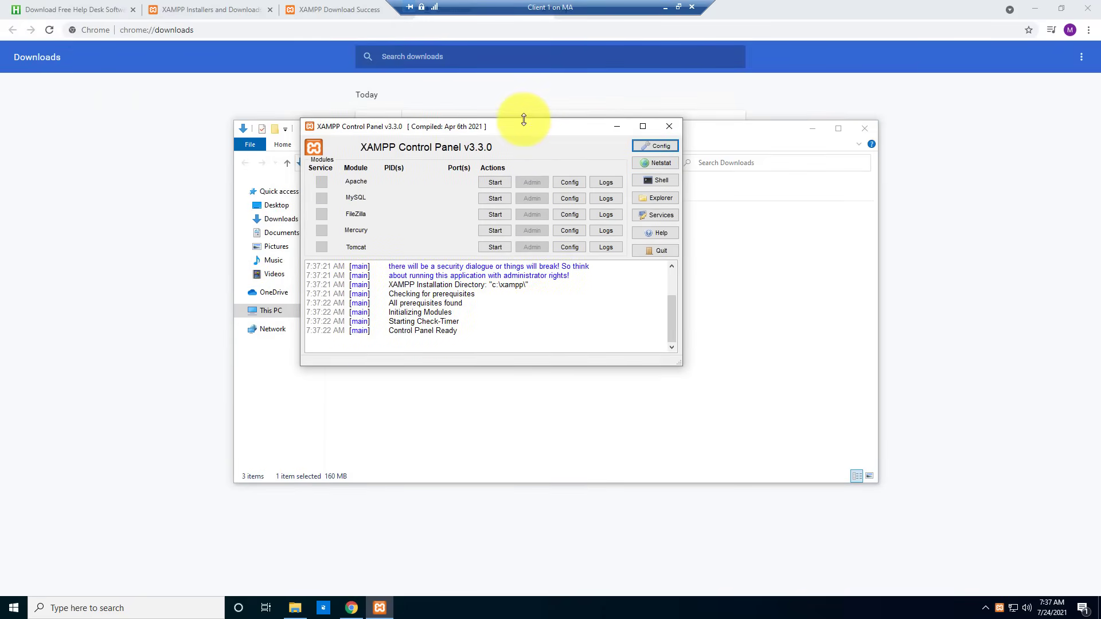
{"action": "left_click_drag", "start_coordinate": [515, 127], "coordinate": [677, 156]}
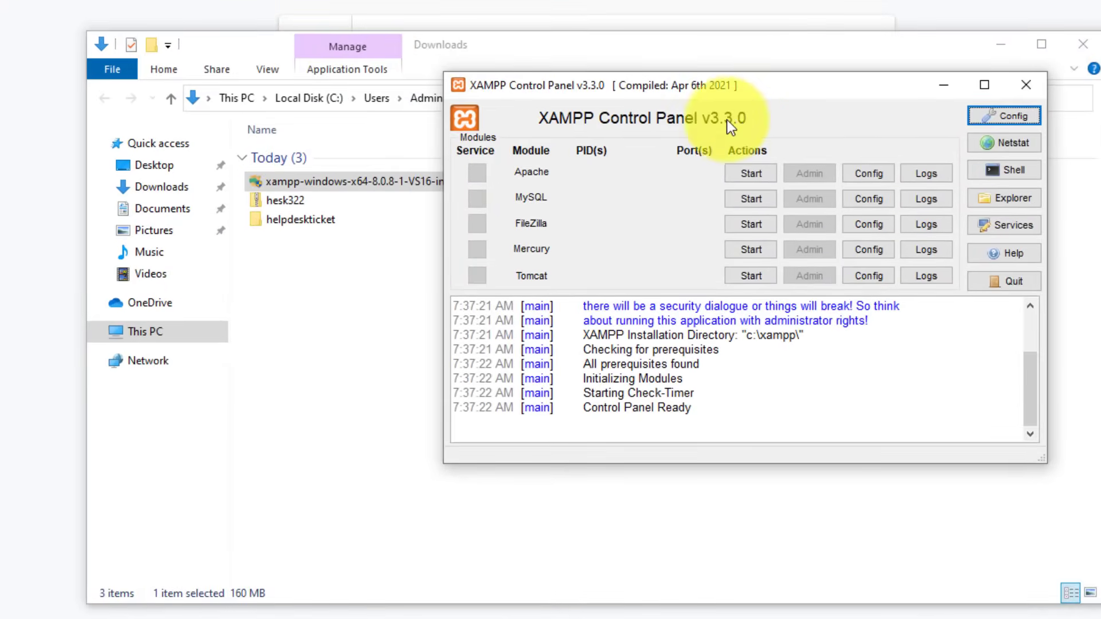
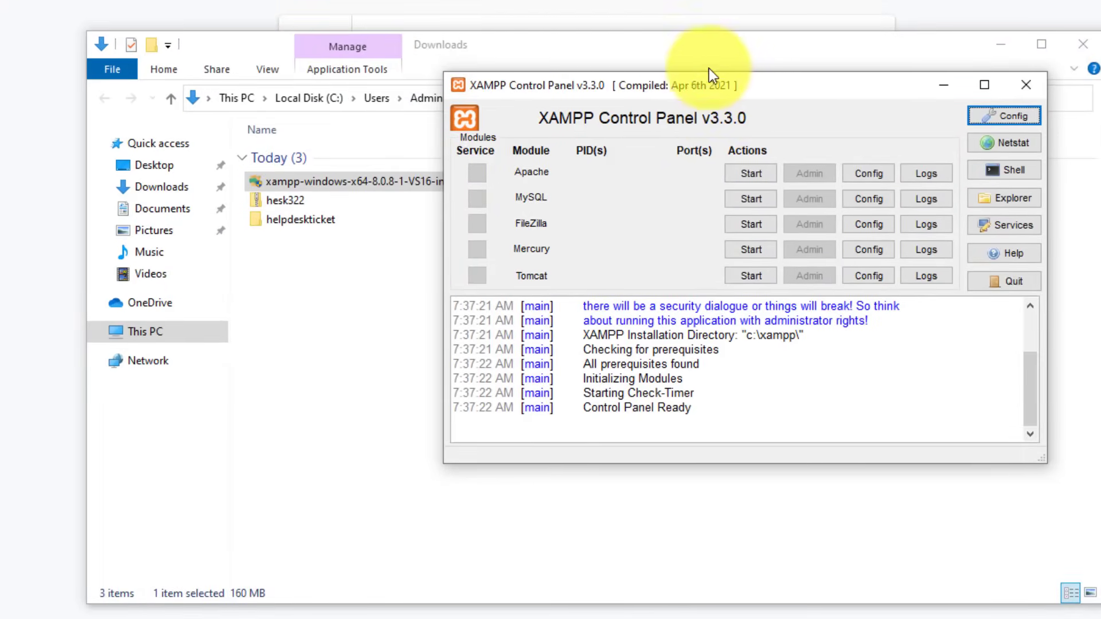
Copy the helpdeskticket folder in File Explorer.
{"action": "left_click", "coordinate": [873, 172]}
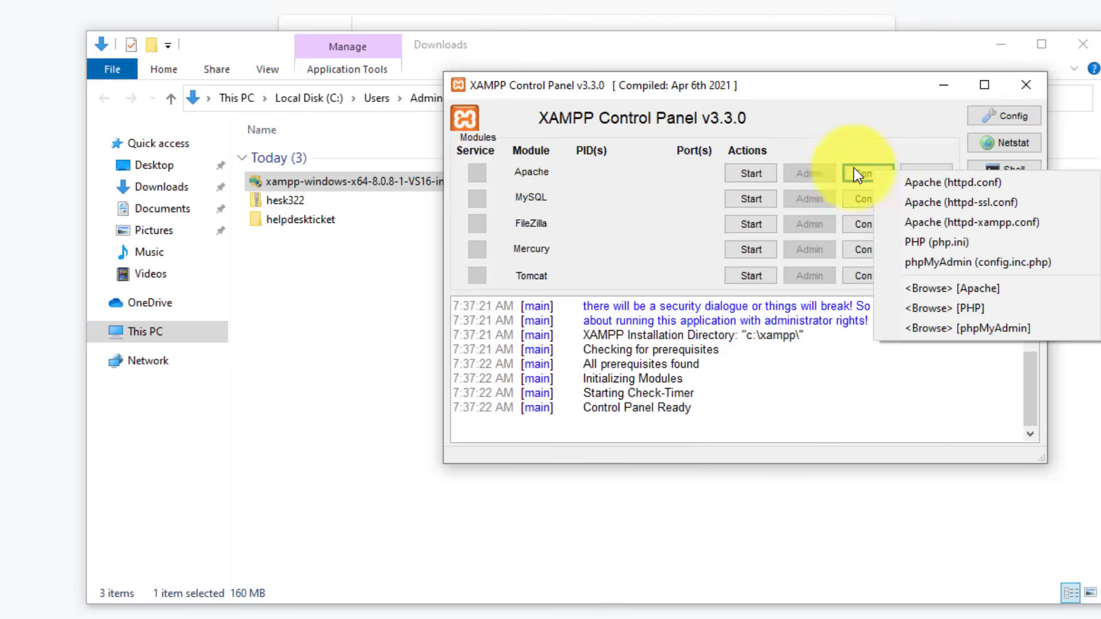
{"action": "left_click", "coordinate": [796, 150]}
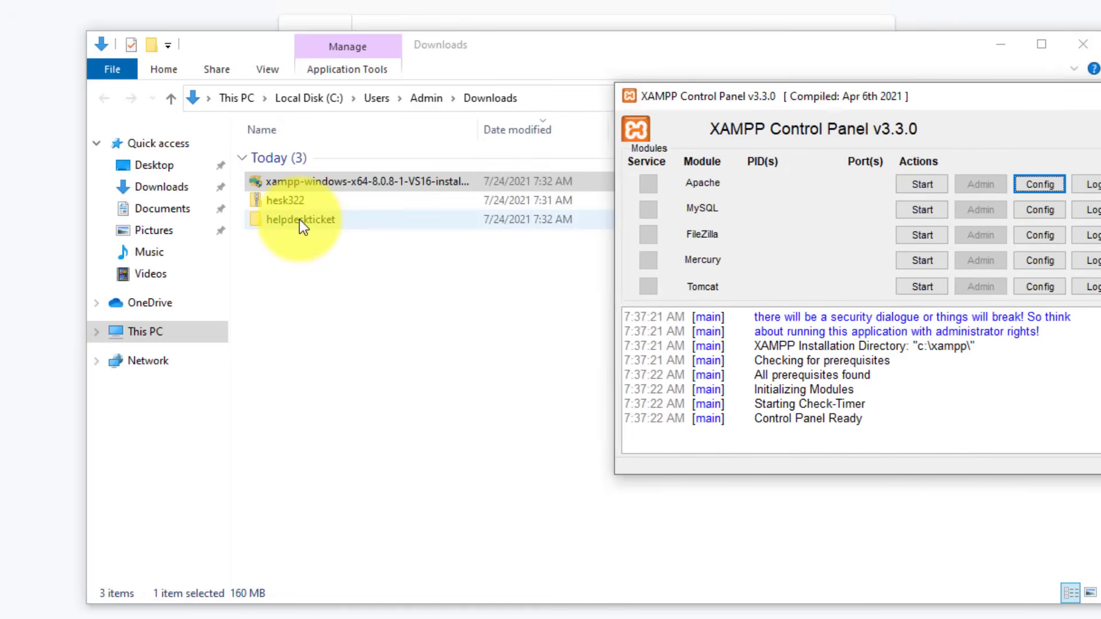
{"action": "left_click", "coordinate": [299, 221]}
{"action": "right_click", "coordinate": [300, 220]}
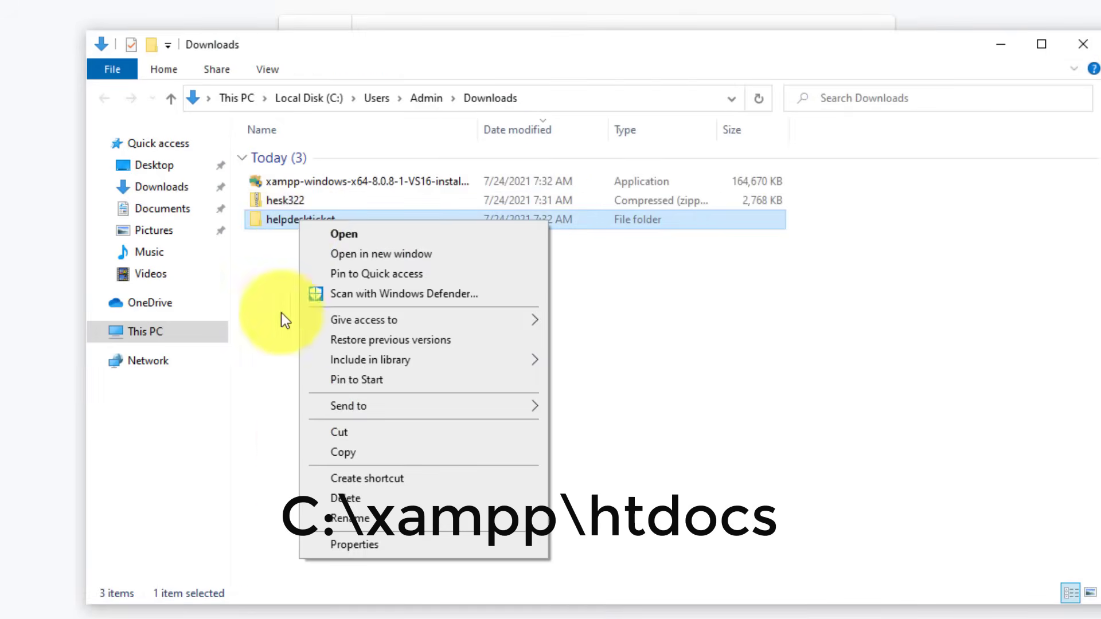
{"action": "left_click", "coordinate": [341, 449]}
Paste the helpdeskticket folder into C:\xampp\htdocs.
{"action": "left_click", "coordinate": [143, 332]}
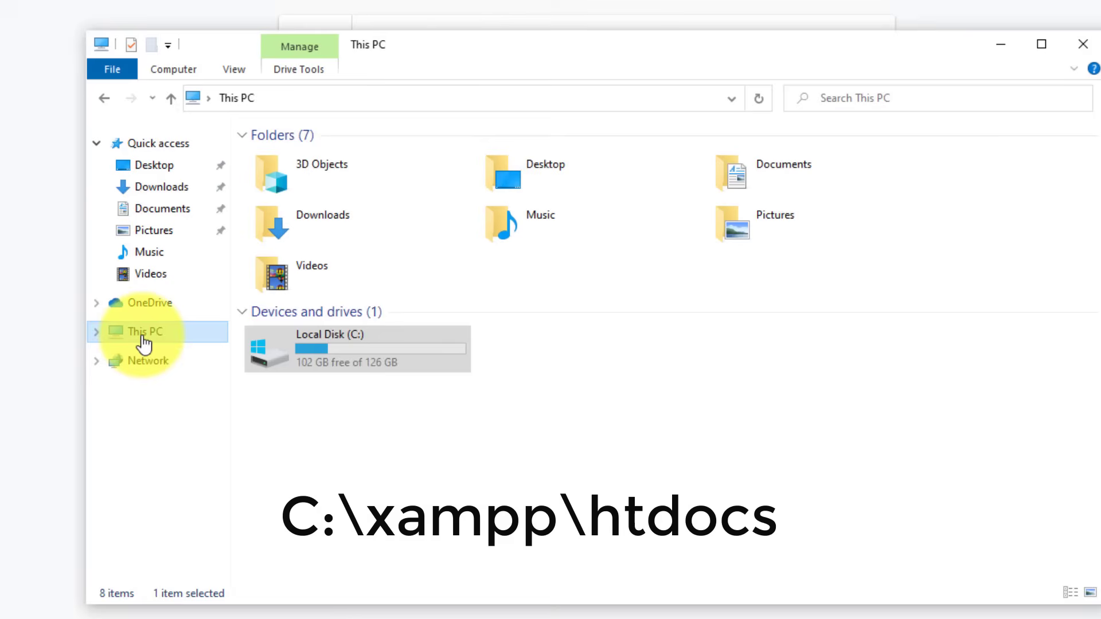
{"action": "double_click", "coordinate": [379, 355]}
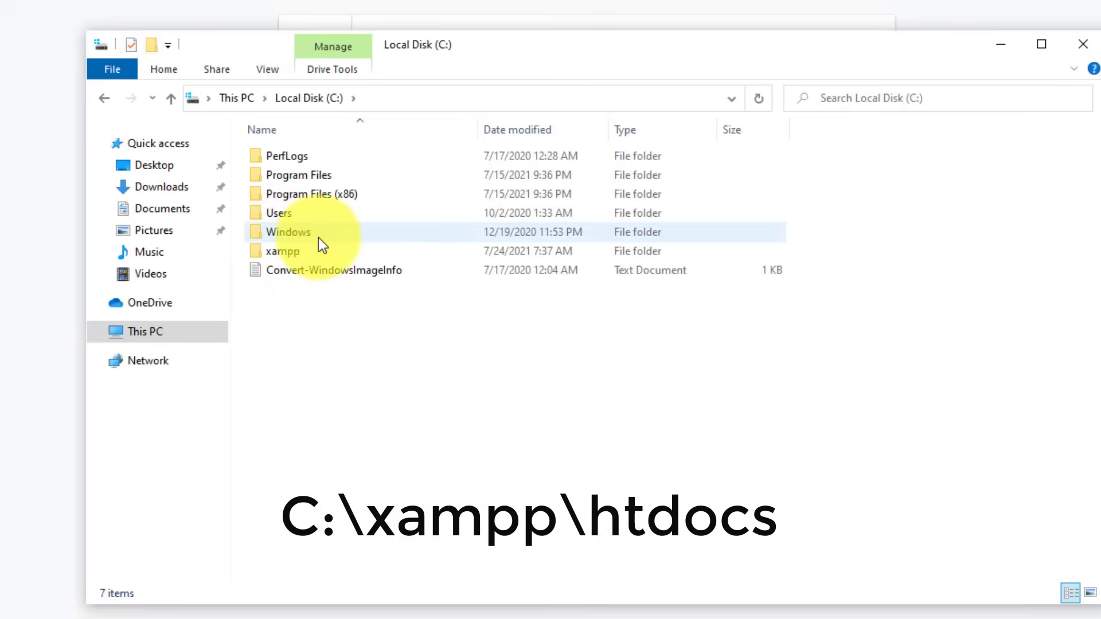
{"action": "double_click", "coordinate": [280, 253]}
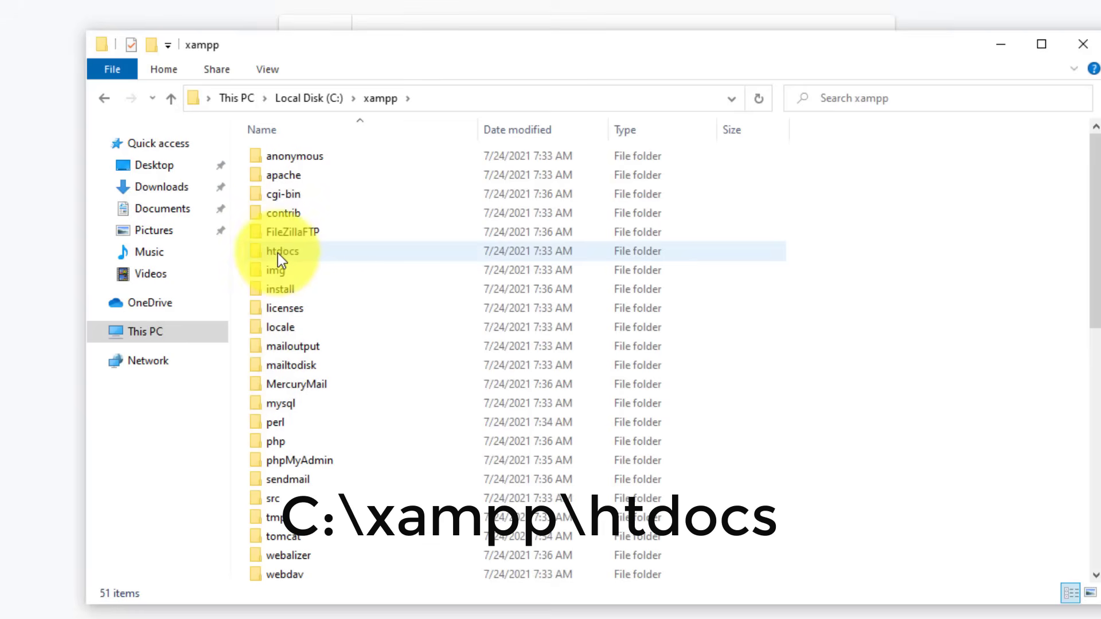
{"action": "double_click", "coordinate": [296, 251]}
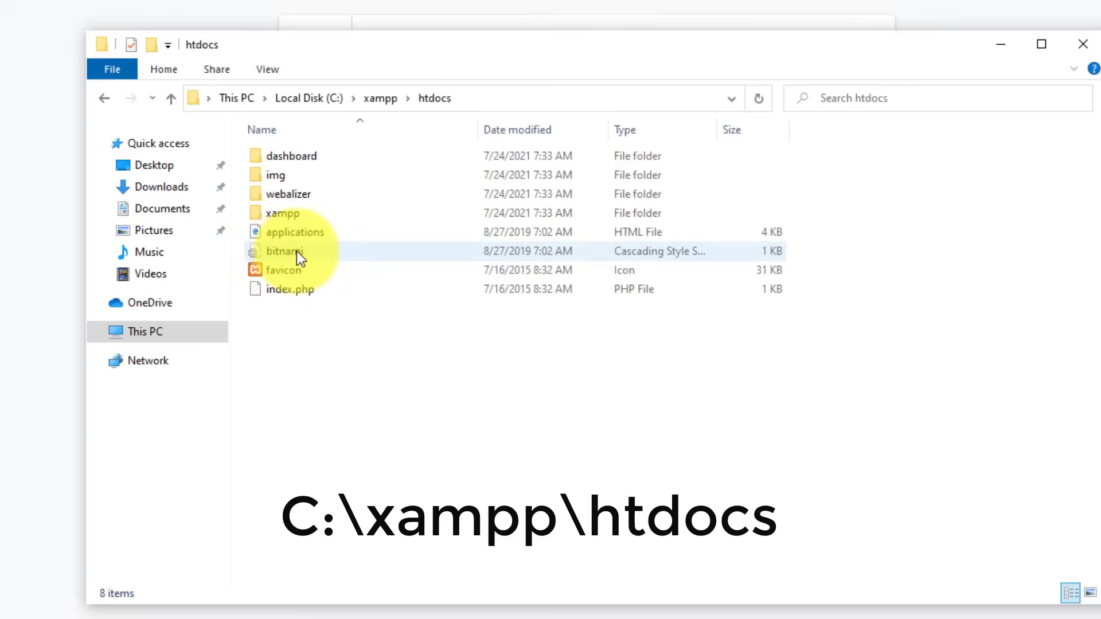
{"action": "right_click", "coordinate": [314, 339]}
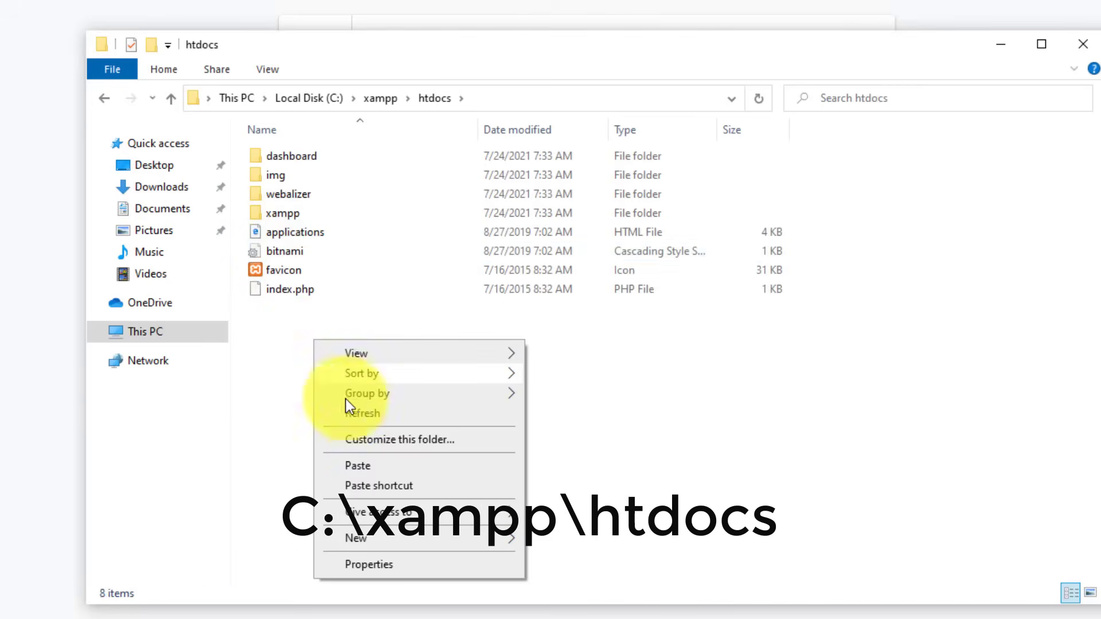
{"action": "left_click", "coordinate": [355, 468]}
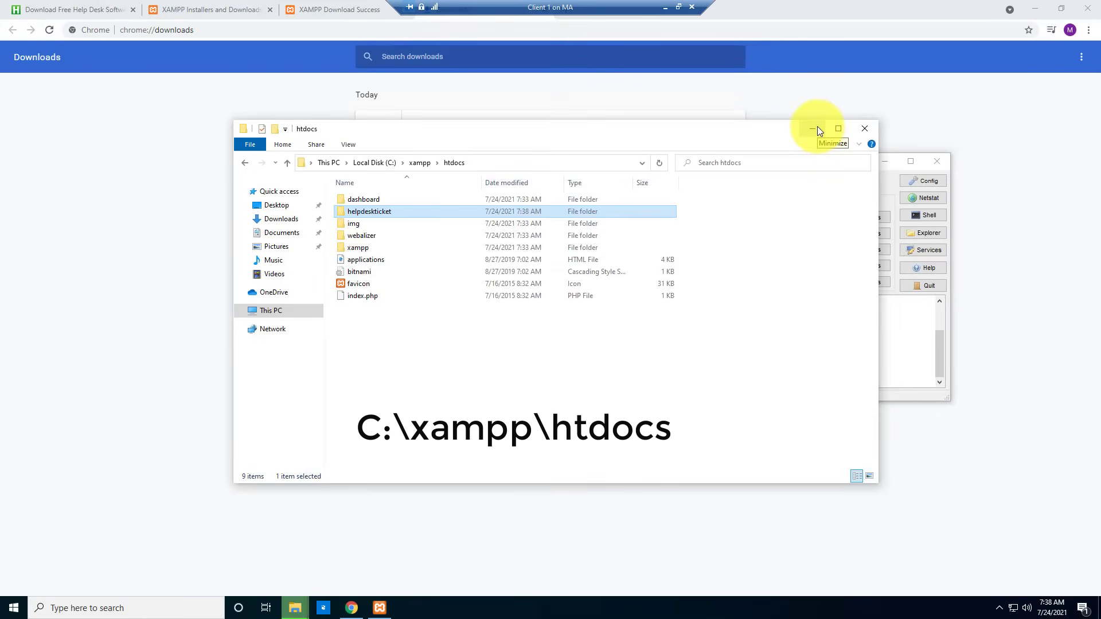
Start Apache in XAMPP and open the localhost dashboard in a smaller Edge window.
{"action": "left_click", "coordinate": [813, 129]}
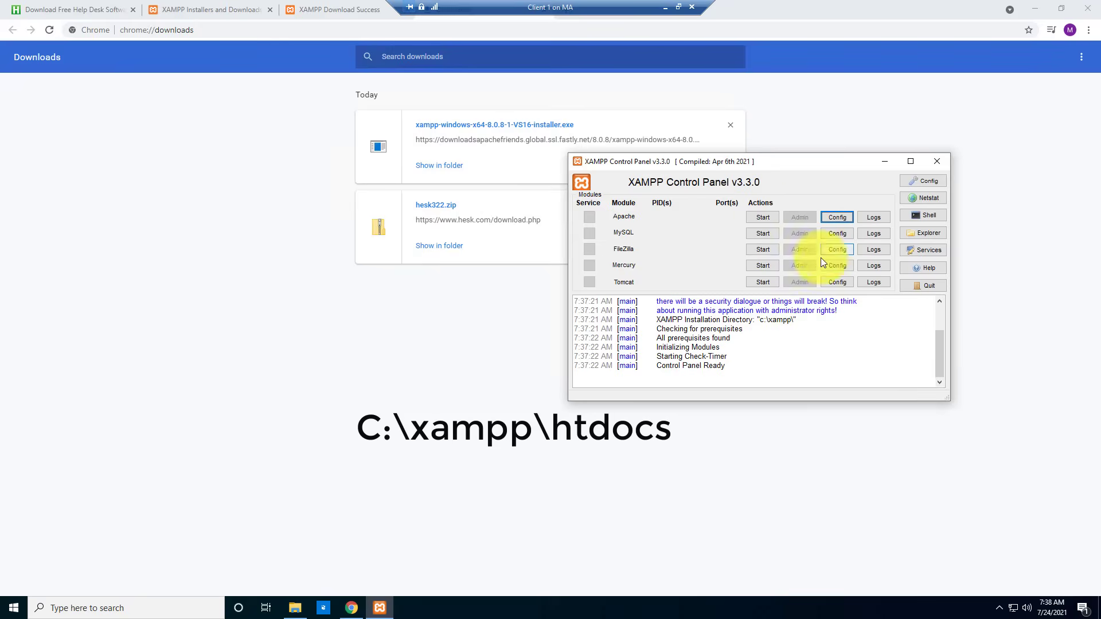
{"action": "left_click", "coordinate": [765, 217]}
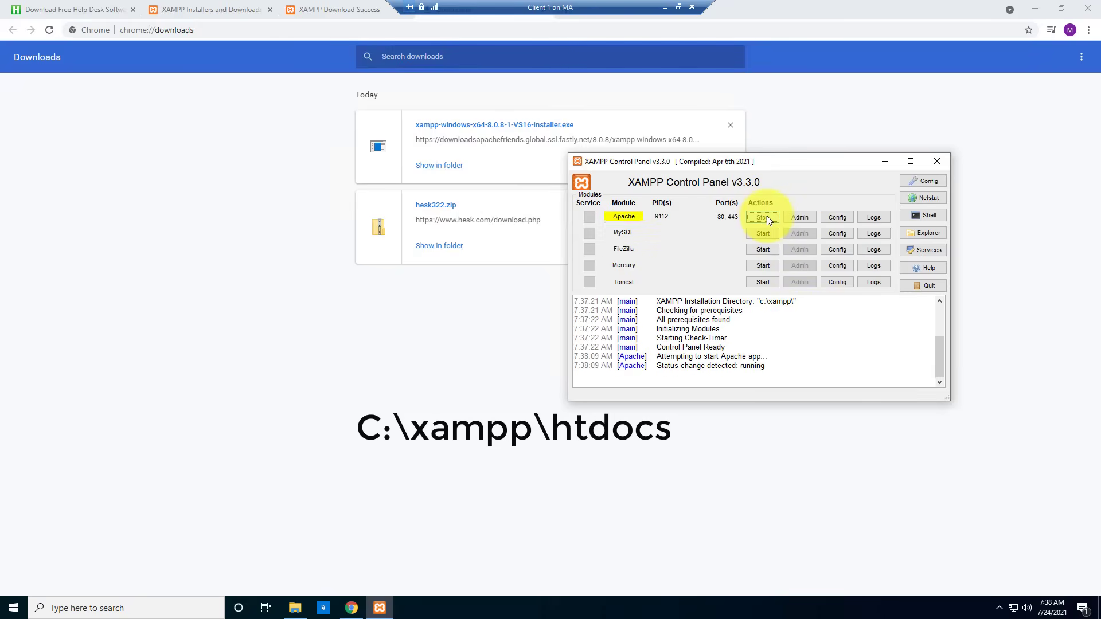
{"action": "left_click", "coordinate": [806, 216]}
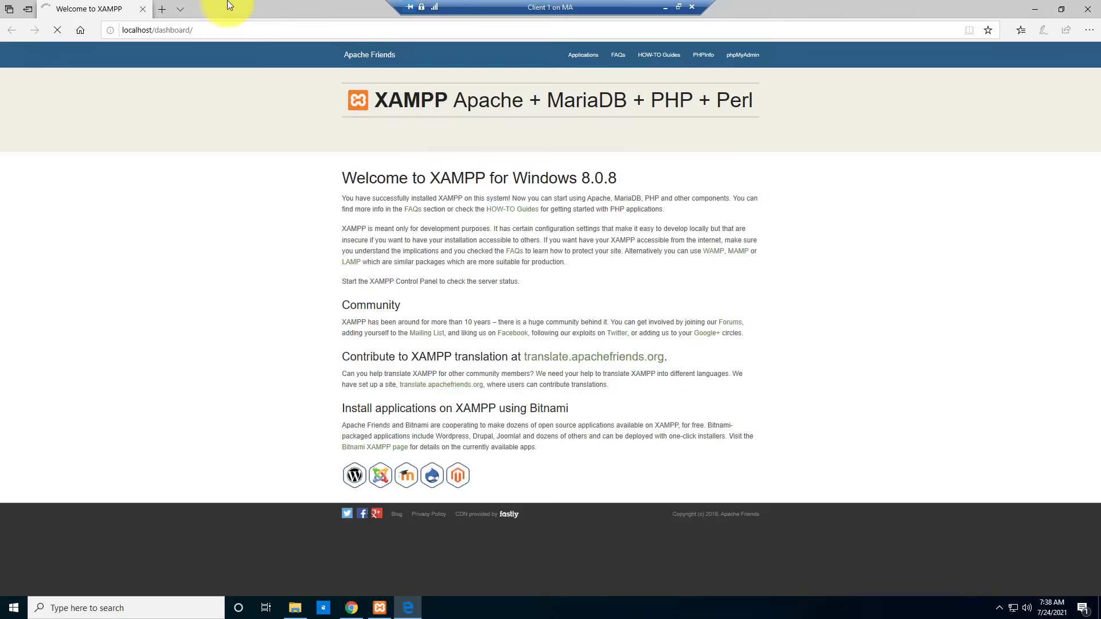
{"action": "left_click_drag", "start_coordinate": [228, 5], "coordinate": [374, 205]}
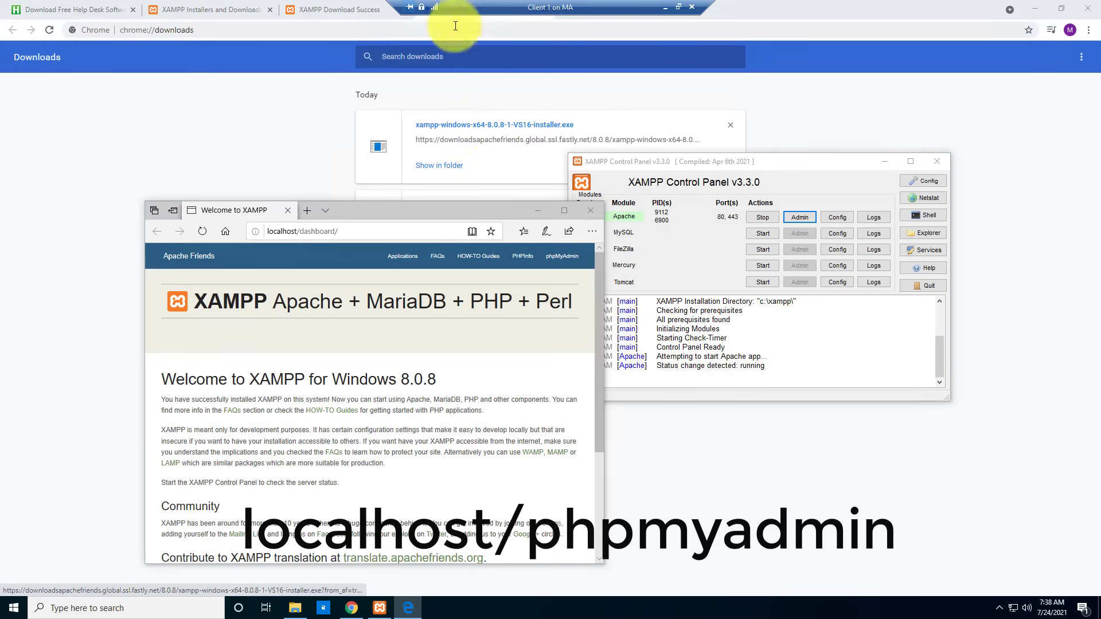
Load localhost/phpmyadmin in Edge.
{"action": "left_click_drag", "start_coordinate": [298, 233], "coordinate": [340, 231]}
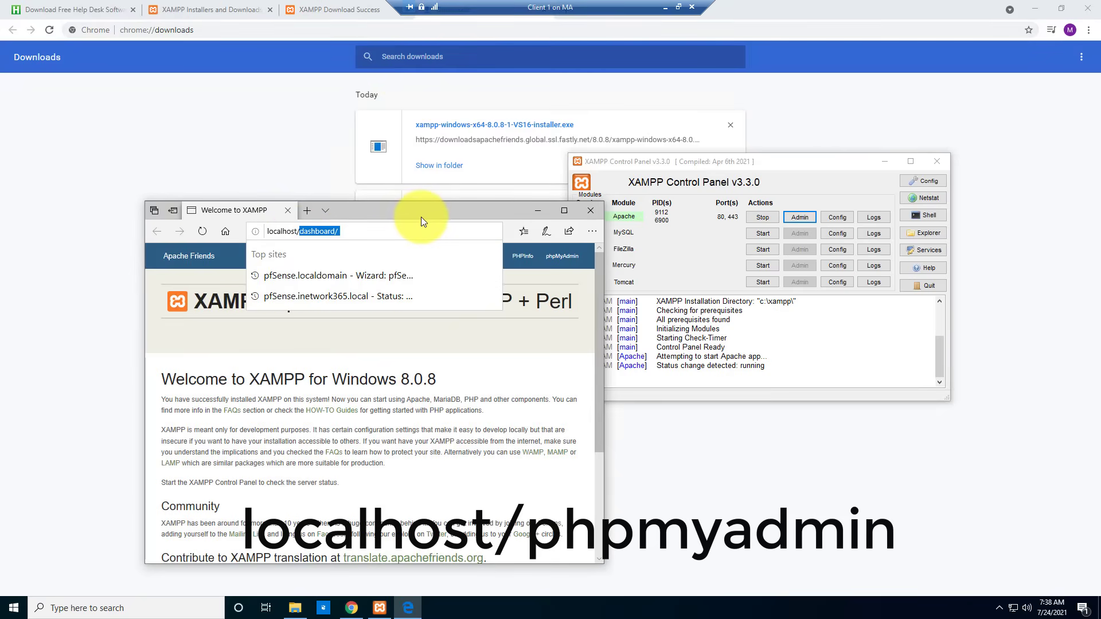
{"action": "type", "text": "php"}
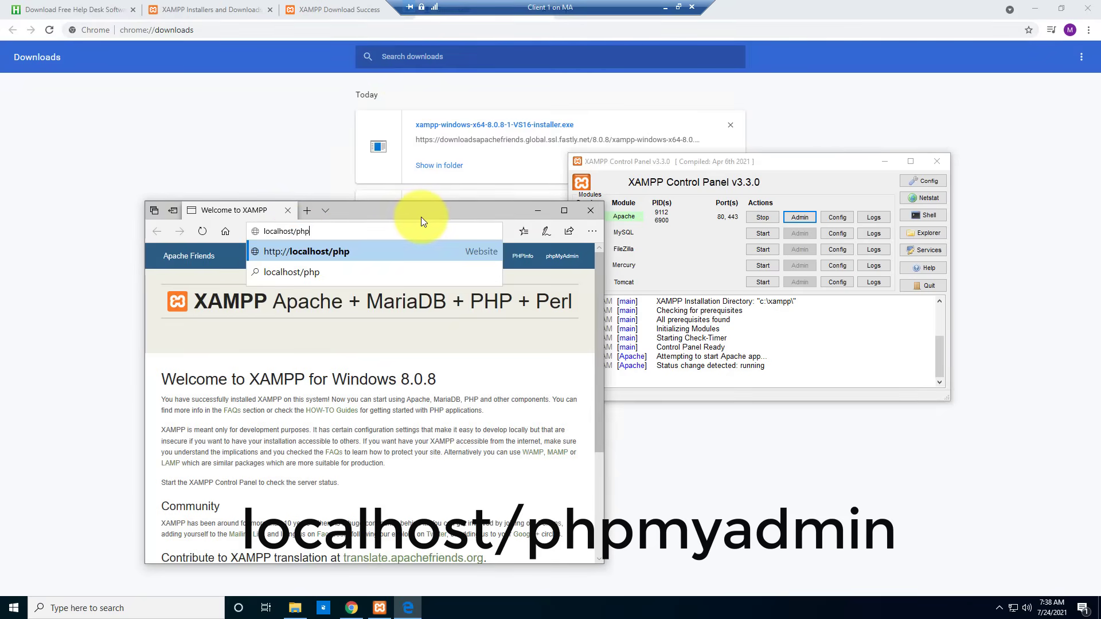
{"action": "type", "text": "myadmin"}
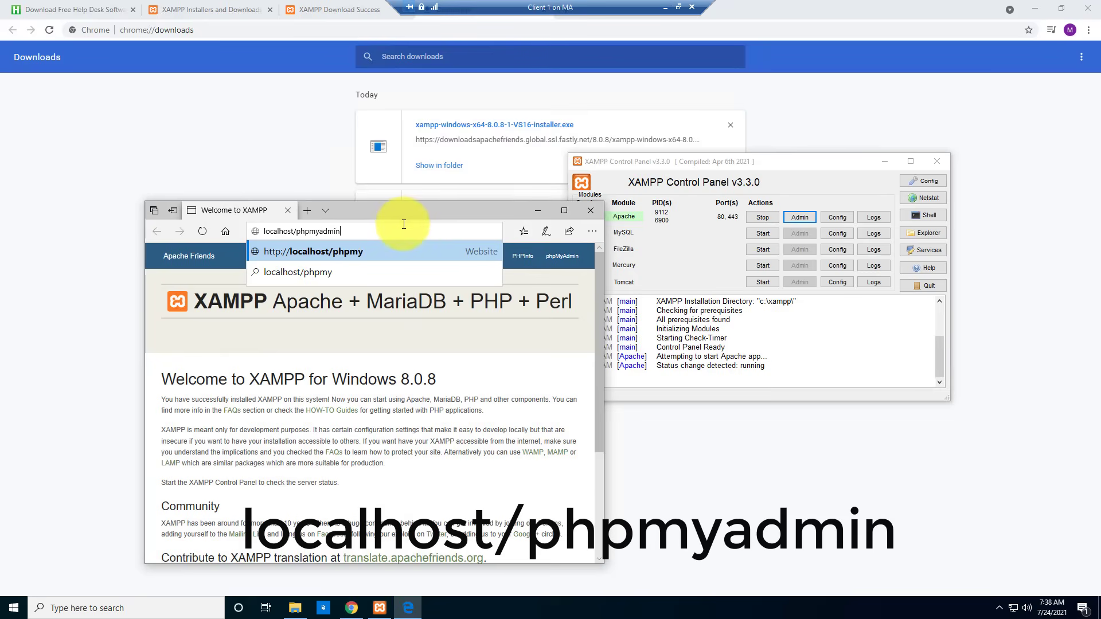
{"action": "key", "text": "Return"}
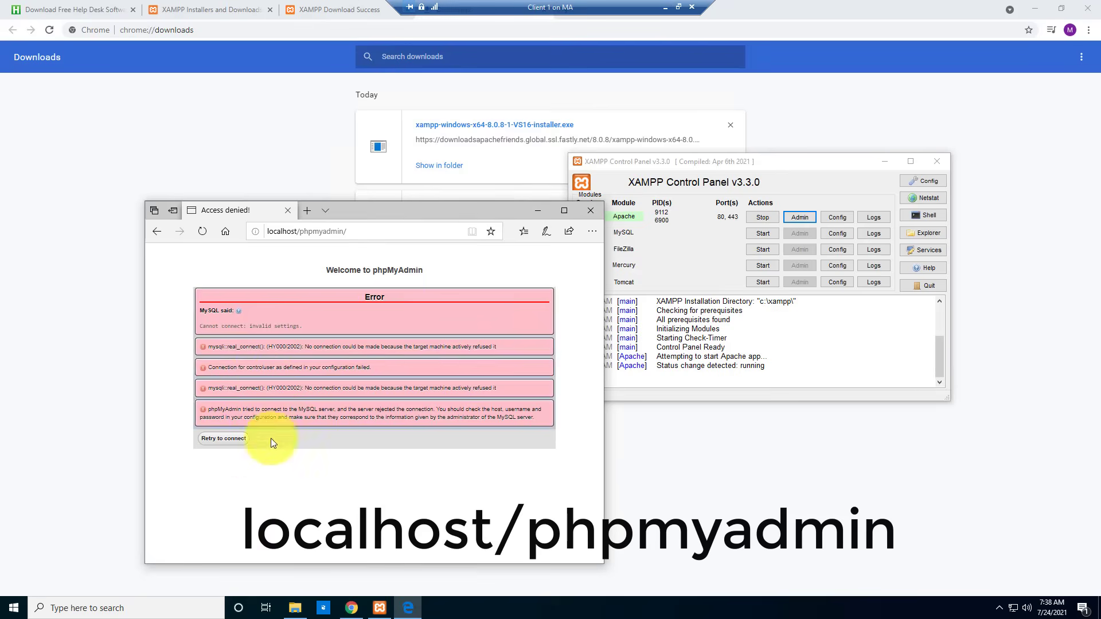
{"action": "left_click", "coordinate": [218, 440]}
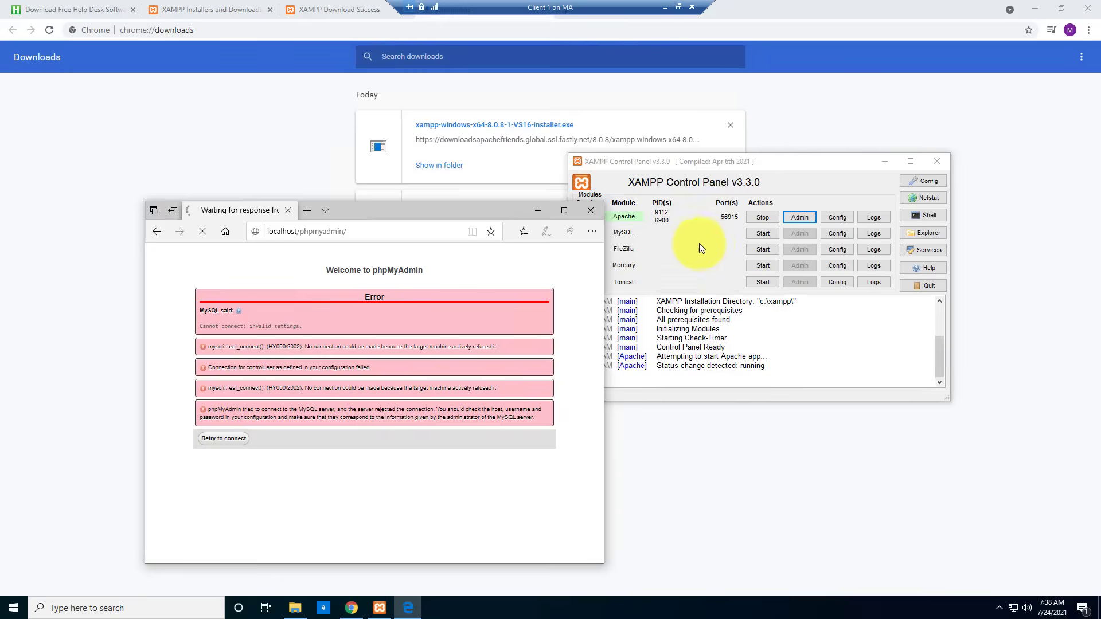
Start MySQL in XAMPP and retry the phpMyAdmin connection.
{"action": "left_click", "coordinate": [645, 245]}
{"action": "left_click", "coordinate": [763, 233]}
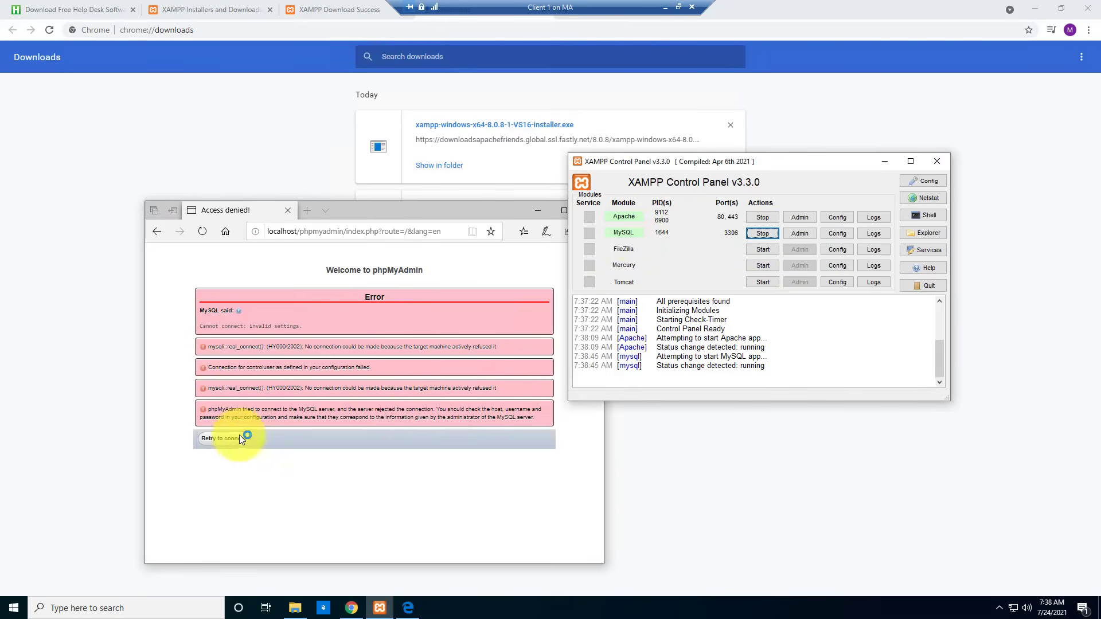
{"action": "left_click", "coordinate": [209, 442]}
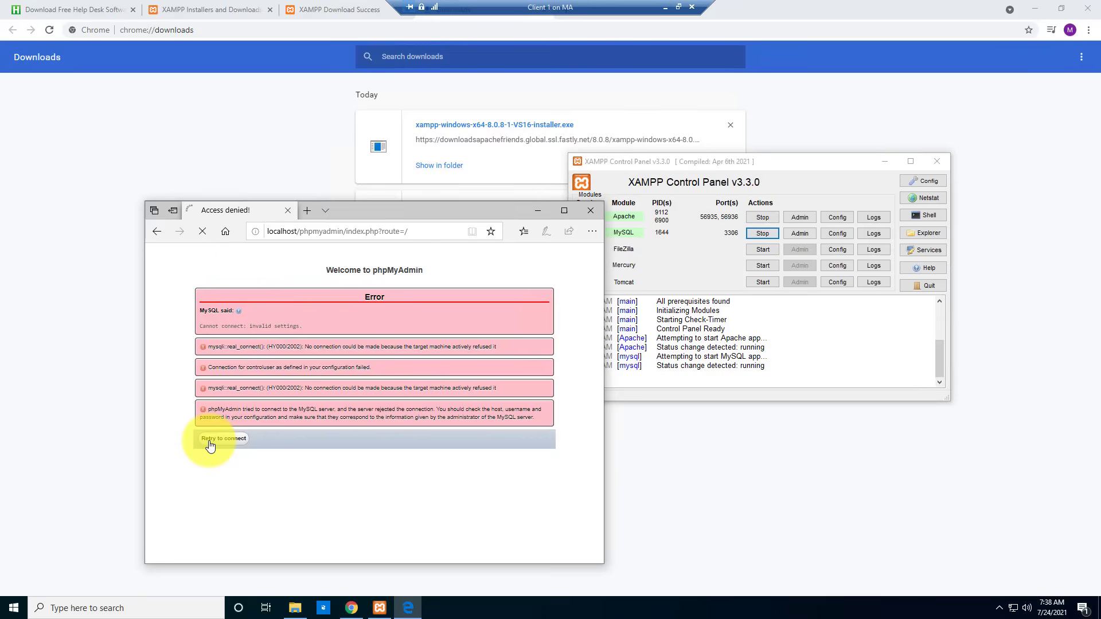
{"action": "left_click", "coordinate": [667, 242]}
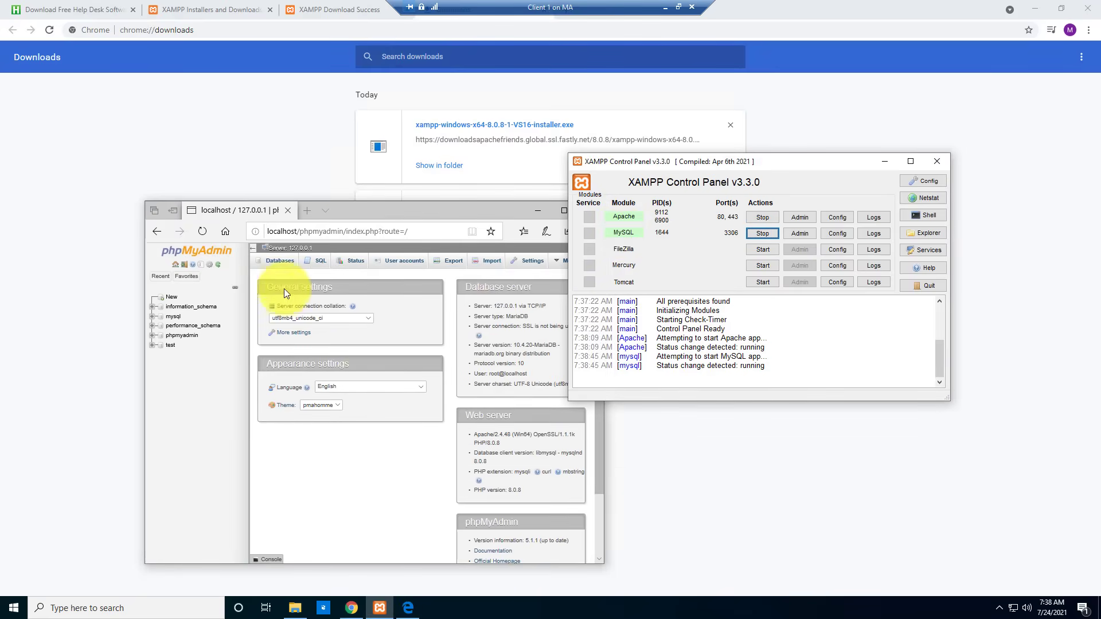
Open phpMyAdmin's SQL editor and select all the SQL commands in Notepad.
{"action": "double_click", "coordinate": [345, 210]}
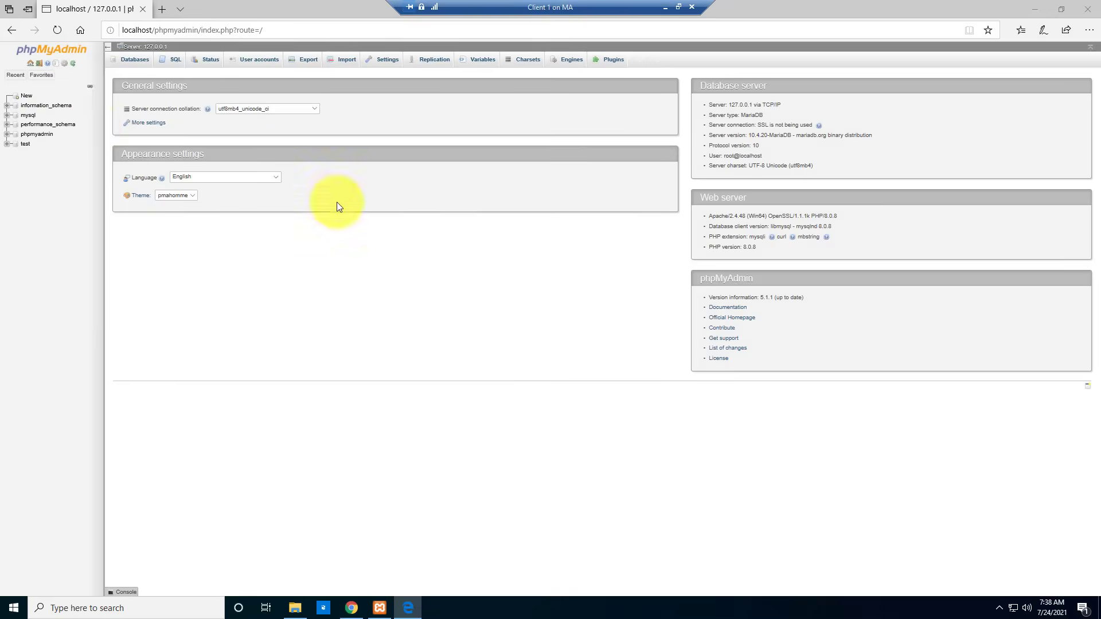
{"action": "left_click", "coordinate": [29, 99]}
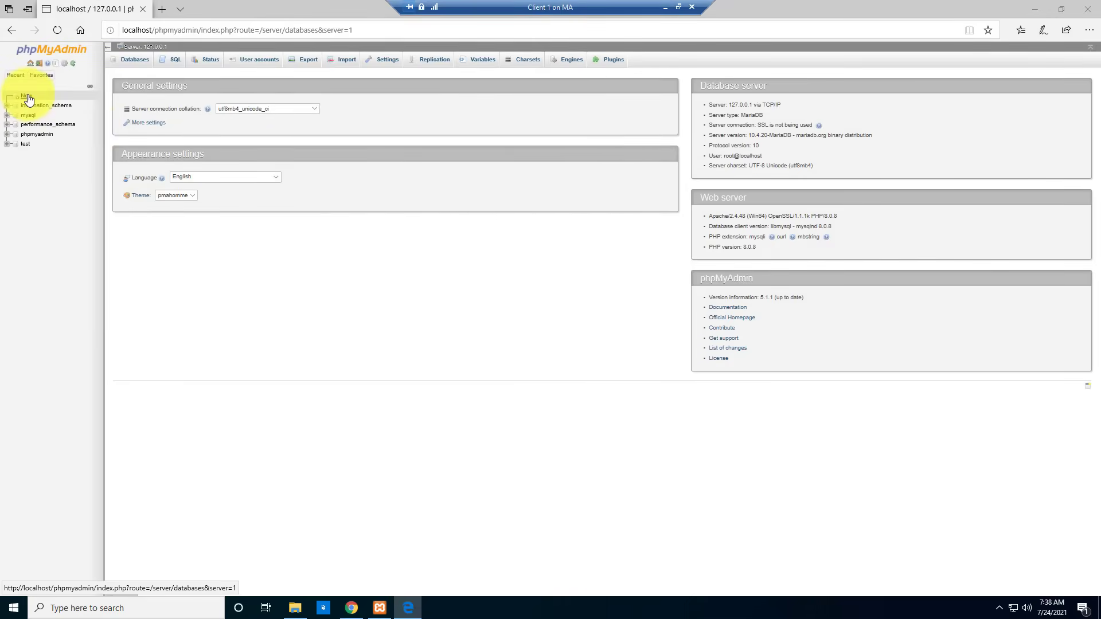
{"action": "left_click", "coordinate": [176, 62]}
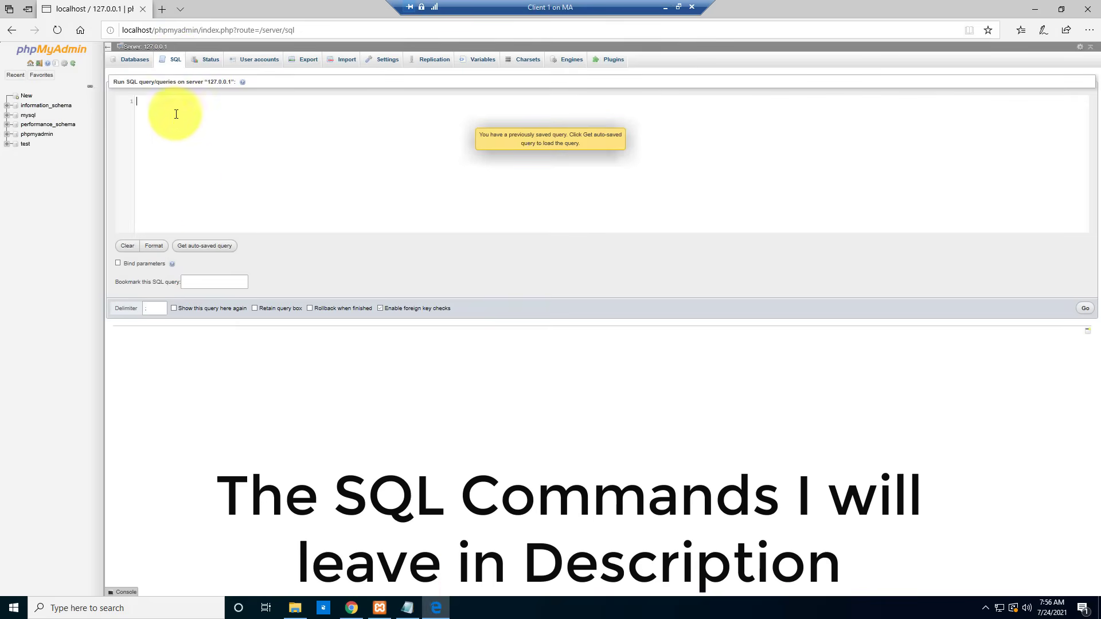
{"action": "left_click", "coordinate": [407, 607]}
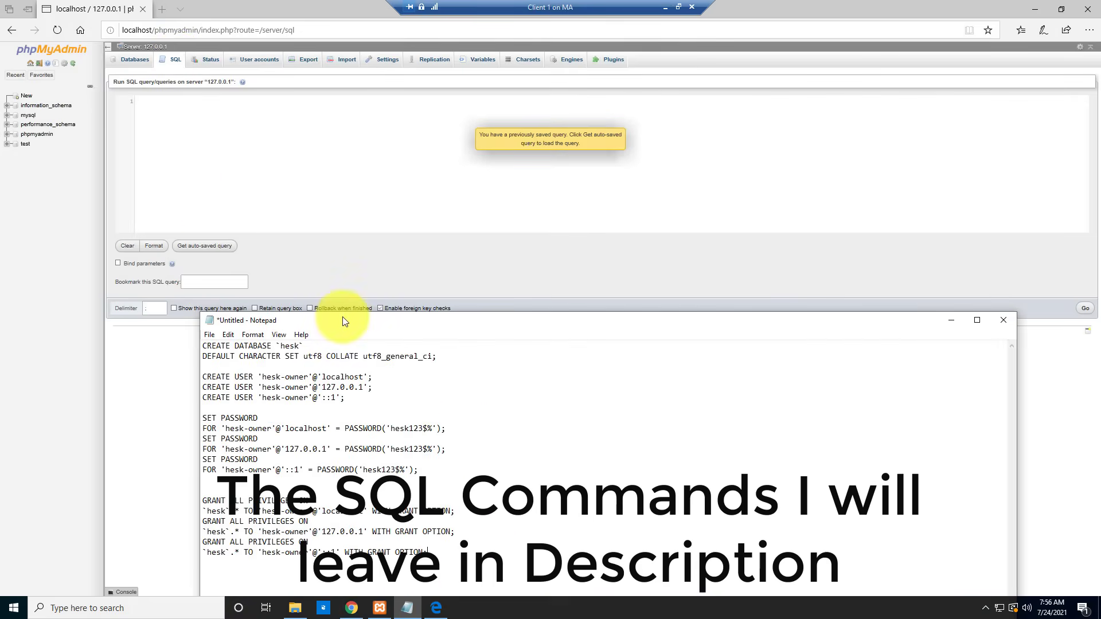
{"action": "left_click_drag", "start_coordinate": [448, 234], "coordinate": [565, 161]}
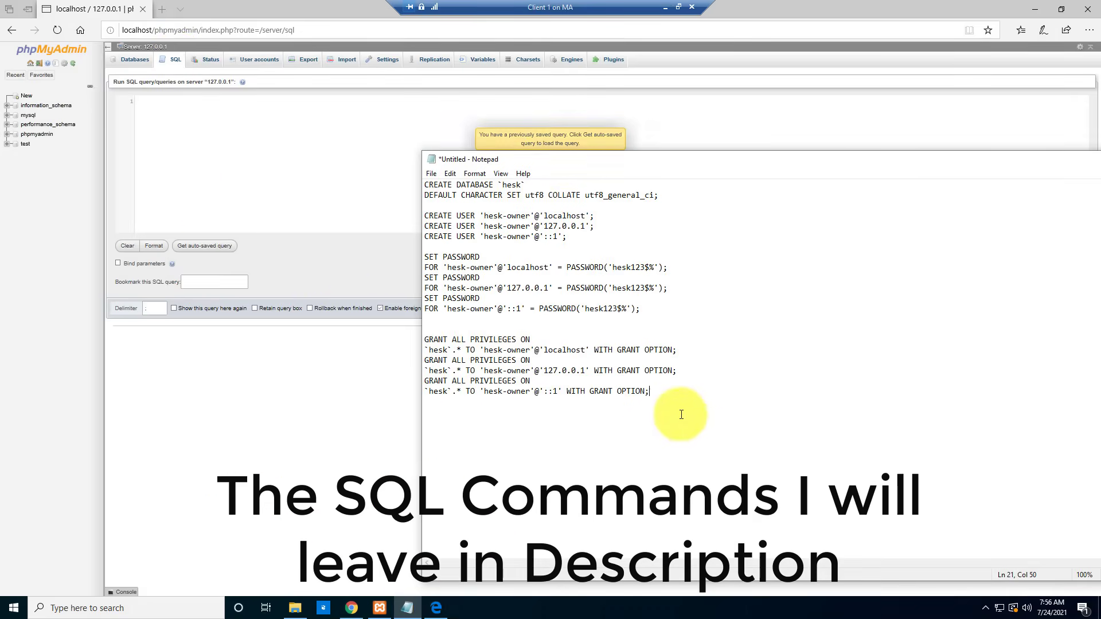
{"action": "left_click_drag", "start_coordinate": [680, 413], "coordinate": [534, 340]}
{"action": "key", "text": "ctrl+a"}
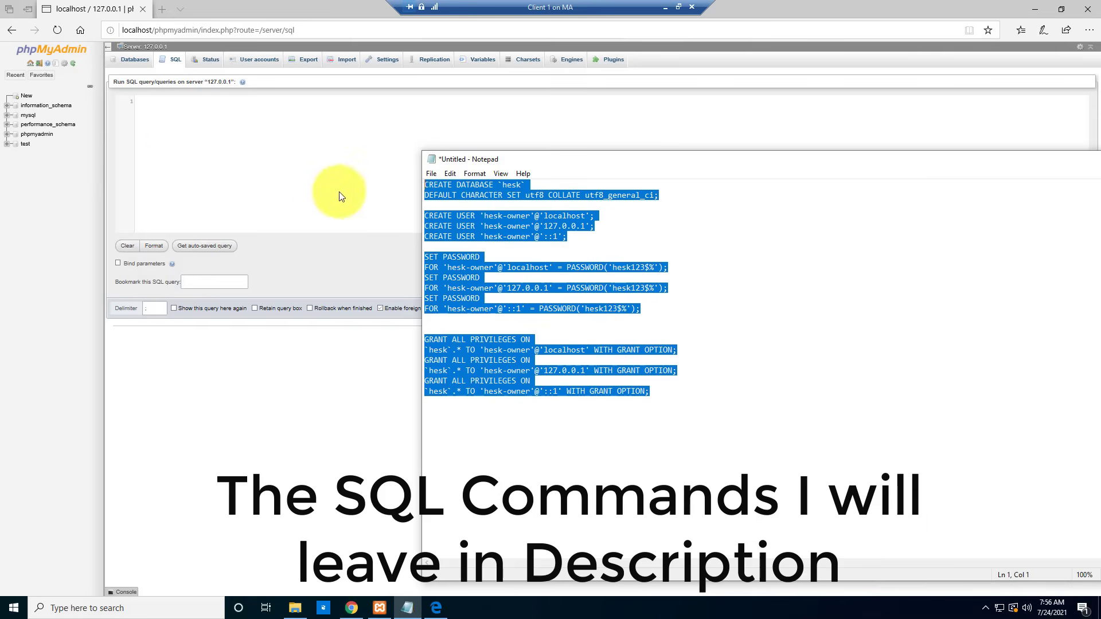
Paste the hesk database and hesk-owner commands into the SQL box and run them.
{"action": "left_click", "coordinate": [163, 93]}
{"action": "left_click", "coordinate": [172, 103]}
{"action": "key", "text": "ctrl+v"}
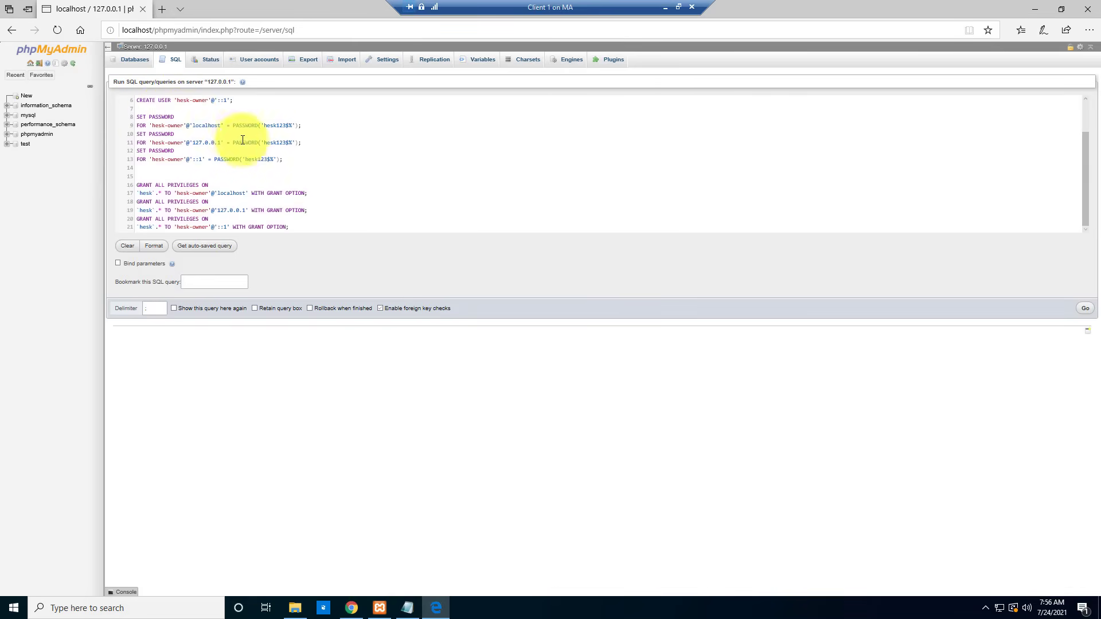
{"action": "scroll", "coordinate": [321, 138], "scroll_direction": "up", "scroll_amount": 2}
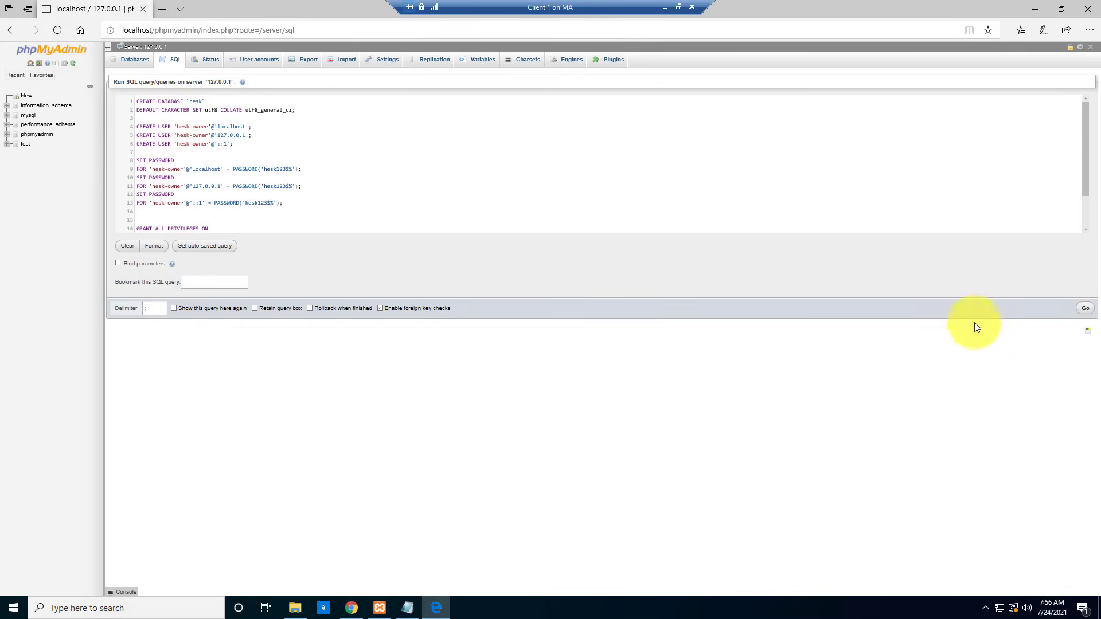
{"action": "left_click", "coordinate": [1083, 313]}
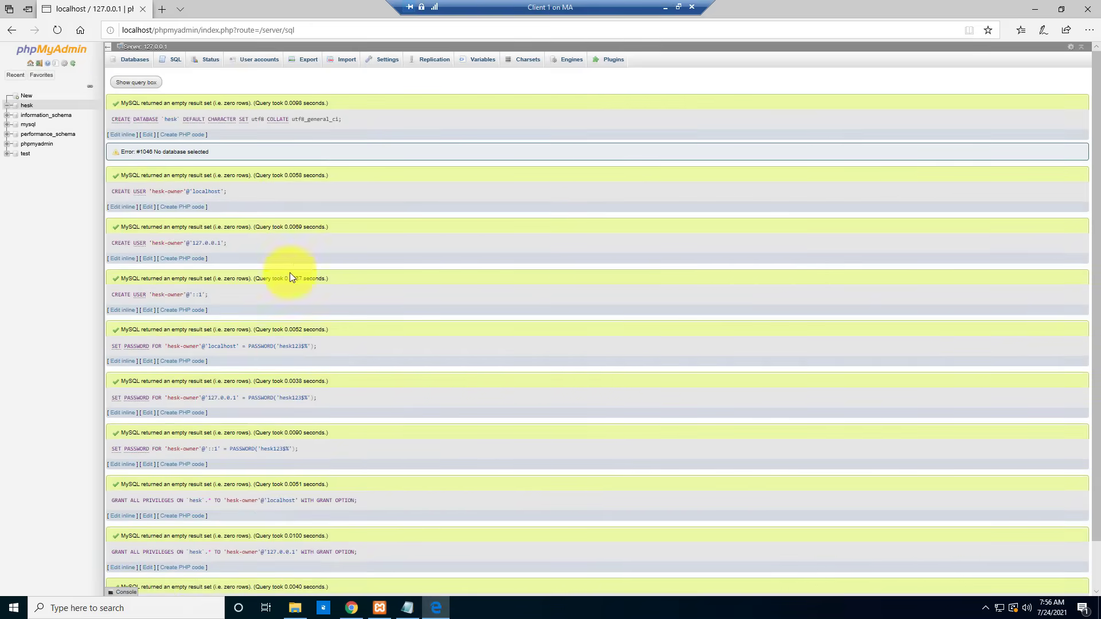
Review the SQL results and open a new blank browser tab.
{"action": "scroll", "coordinate": [272, 372], "scroll_direction": "down", "scroll_amount": 1}
{"action": "scroll", "coordinate": [132, 380], "scroll_direction": "up", "scroll_amount": 1}
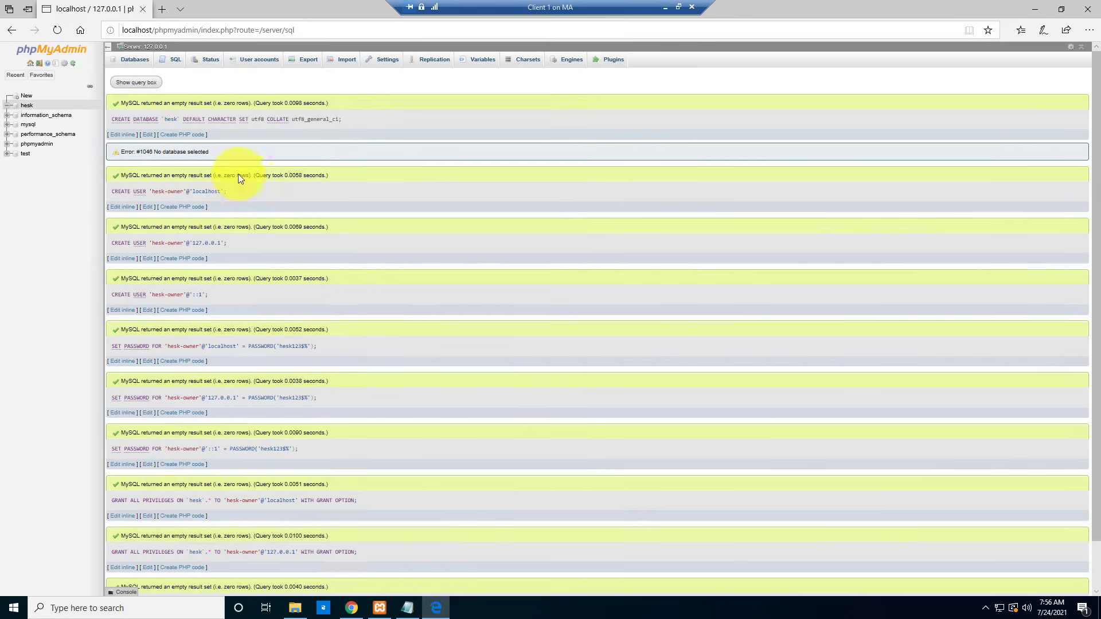
{"action": "scroll", "coordinate": [207, 378], "scroll_direction": "down", "scroll_amount": 1}
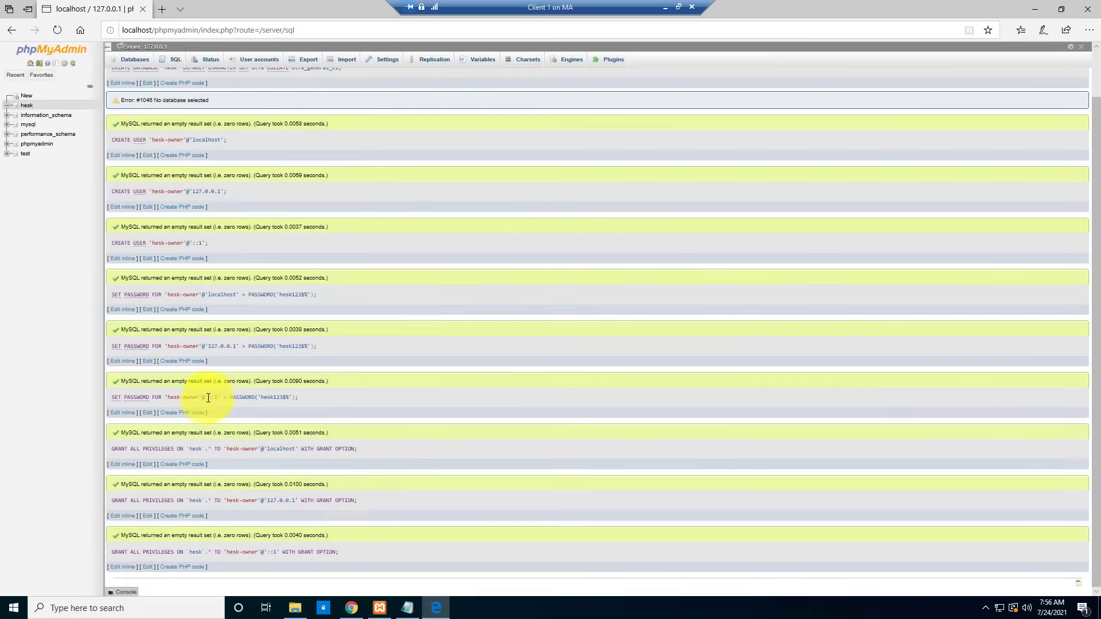
{"action": "scroll", "coordinate": [213, 383], "scroll_direction": "up", "scroll_amount": 1}
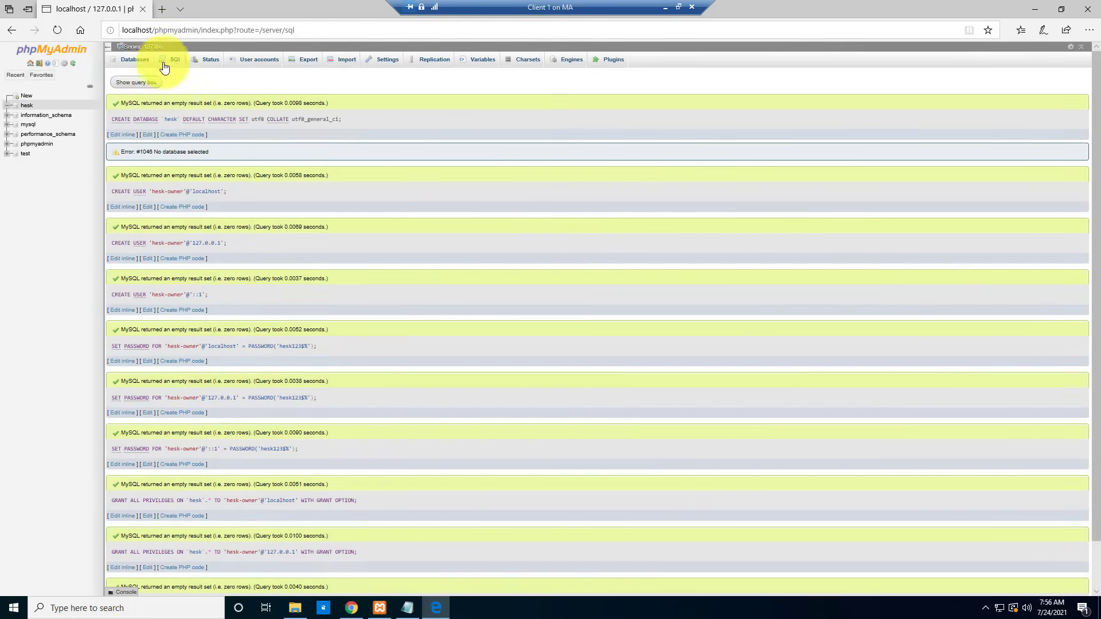
{"action": "left_click", "coordinate": [161, 9]}
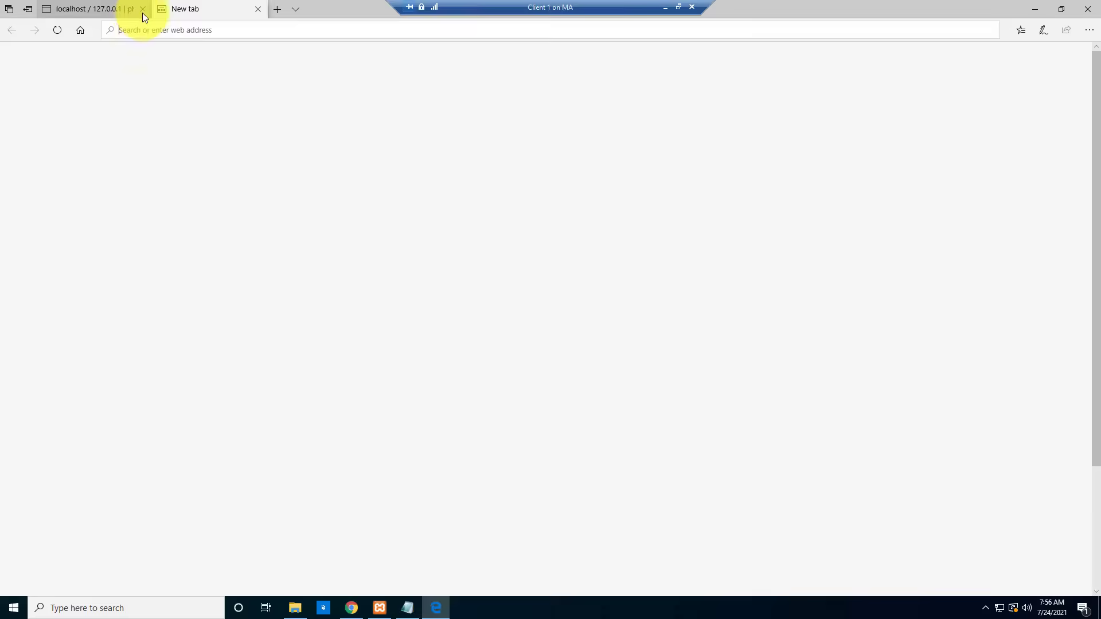
Close the phpMyAdmin tab and load localhost/helpdeskticket/install.
{"action": "left_click", "coordinate": [143, 10]}
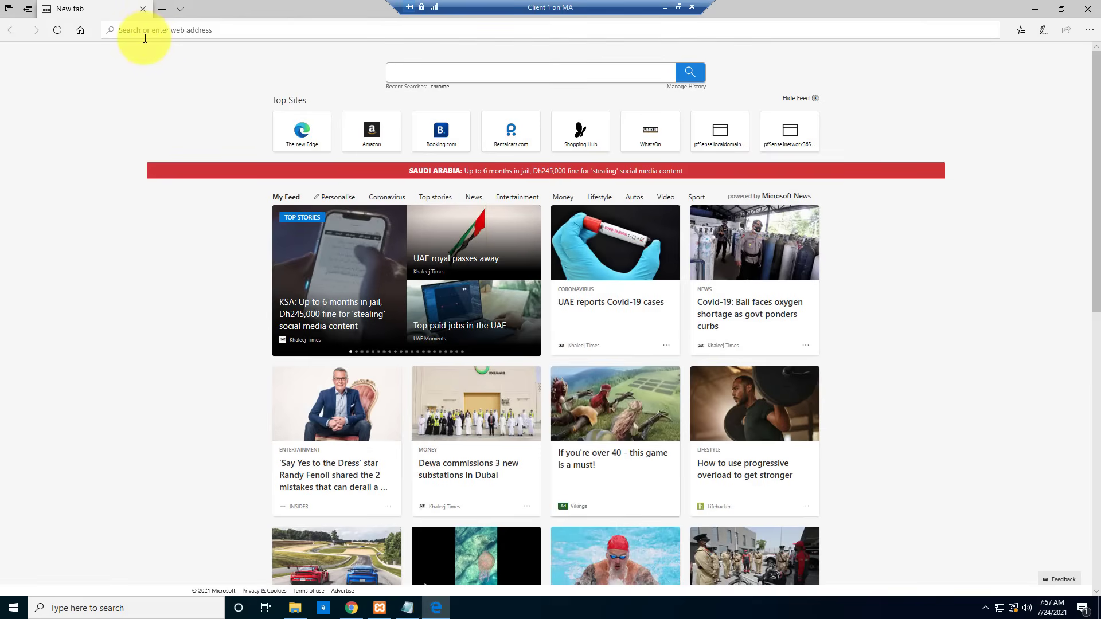
{"action": "type", "text": "local"}
{"action": "key", "text": "Left"}
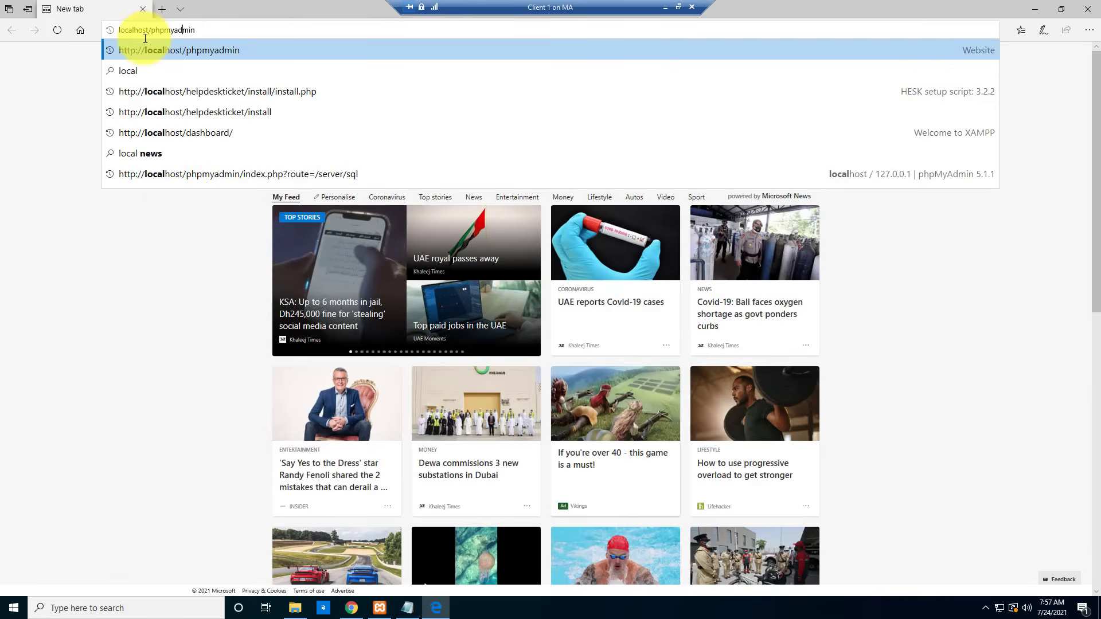
{"action": "key", "text": "BackSpace"}
{"action": "key", "text": "BackSpace"}
{"action": "key", "text": "BackSpace"}
{"action": "key", "text": "BackSpace"}
{"action": "key", "text": "BackSpace"}
{"action": "key", "text": "BackSpace"}
{"action": "key", "text": "BackSpace"}
{"action": "key", "text": "BackSpace"}
{"action": "key", "text": "BackSpace"}
{"action": "key", "text": "BackSpace"}
{"action": "key", "text": "BackSpace"}
{"action": "key", "text": "BackSpace"}
{"action": "key", "text": "BackSpace"}
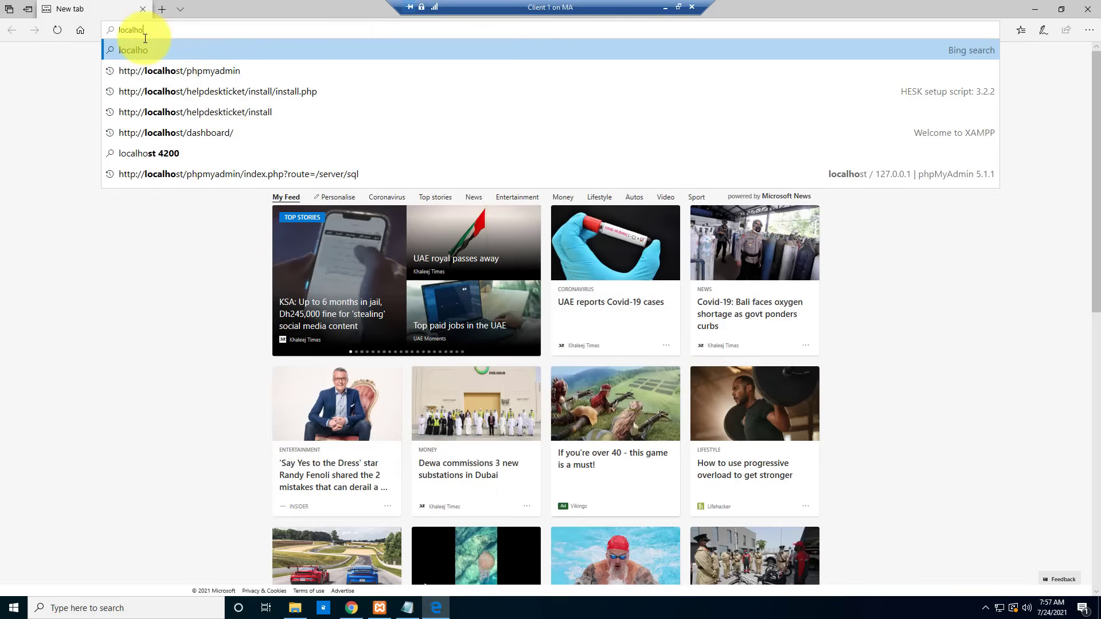
{"action": "type", "text": "st"}
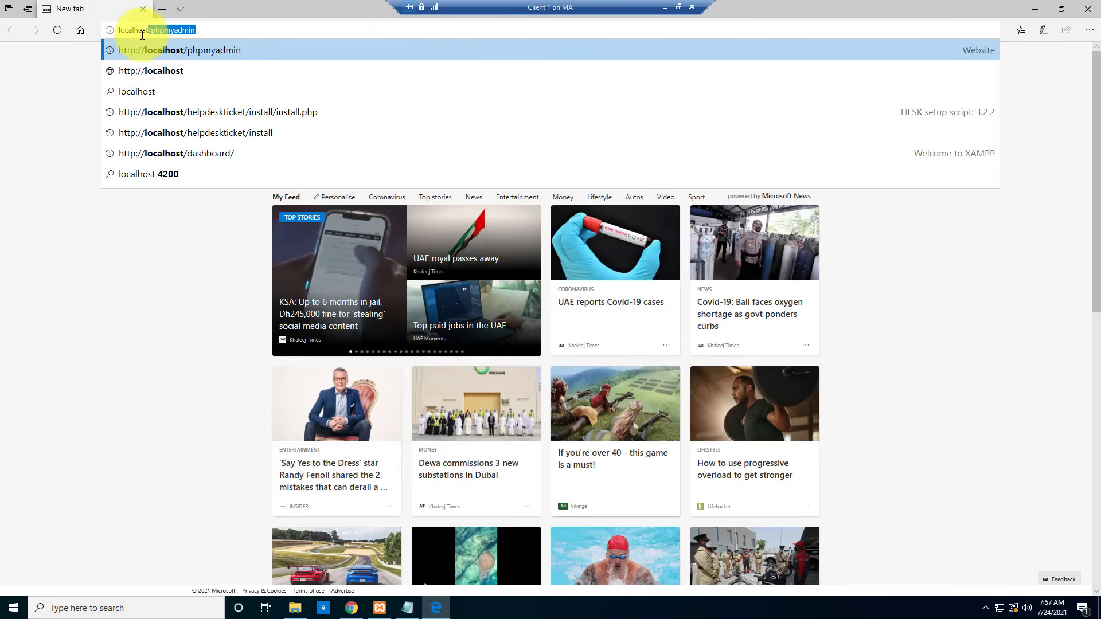
{"action": "type", "text": "/helpd"}
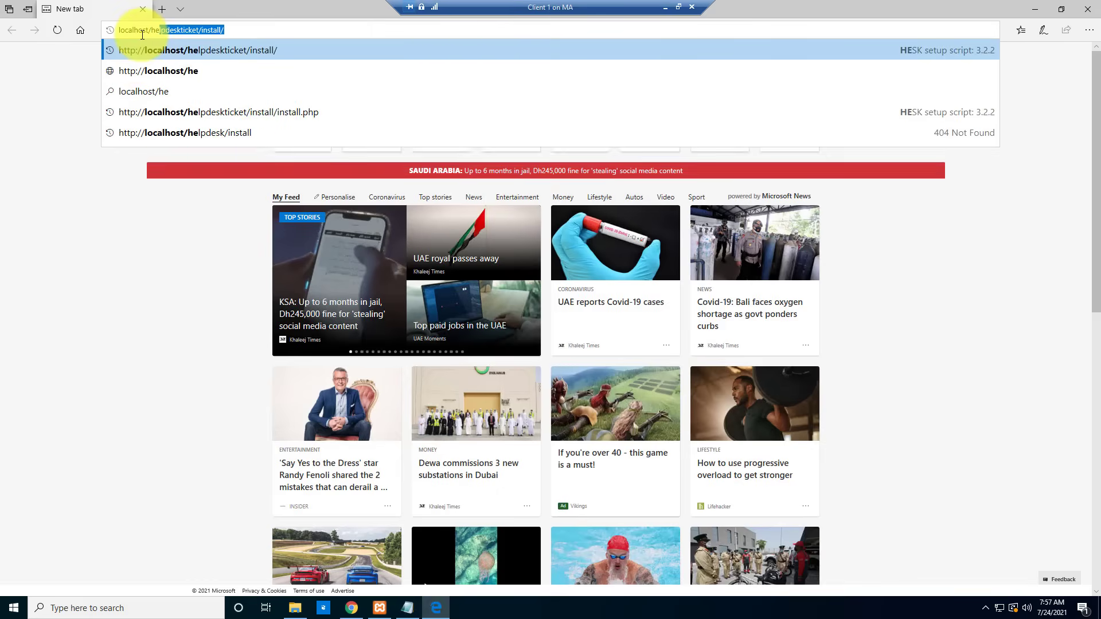
{"action": "type", "text": "eskticket"}
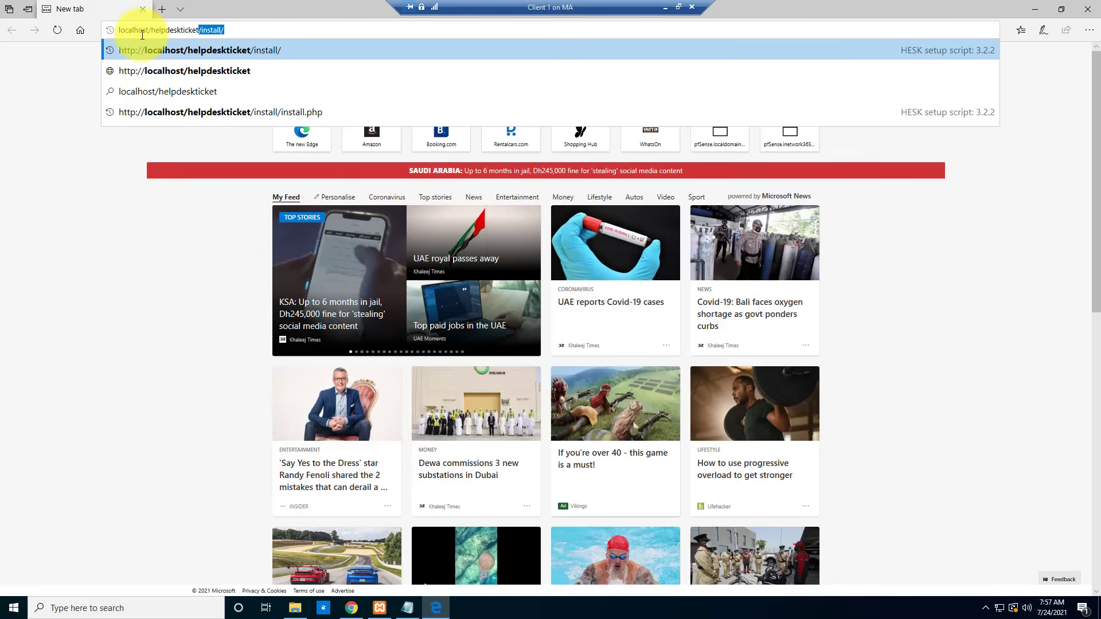
{"action": "type", "text": "/install"}
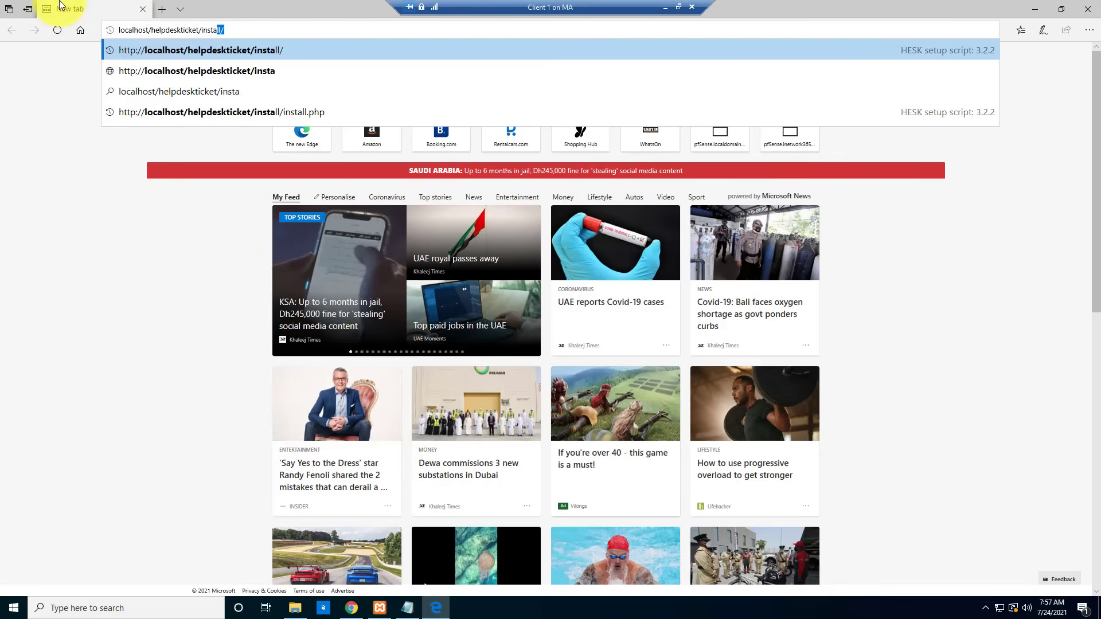
{"action": "key", "text": "Return"}
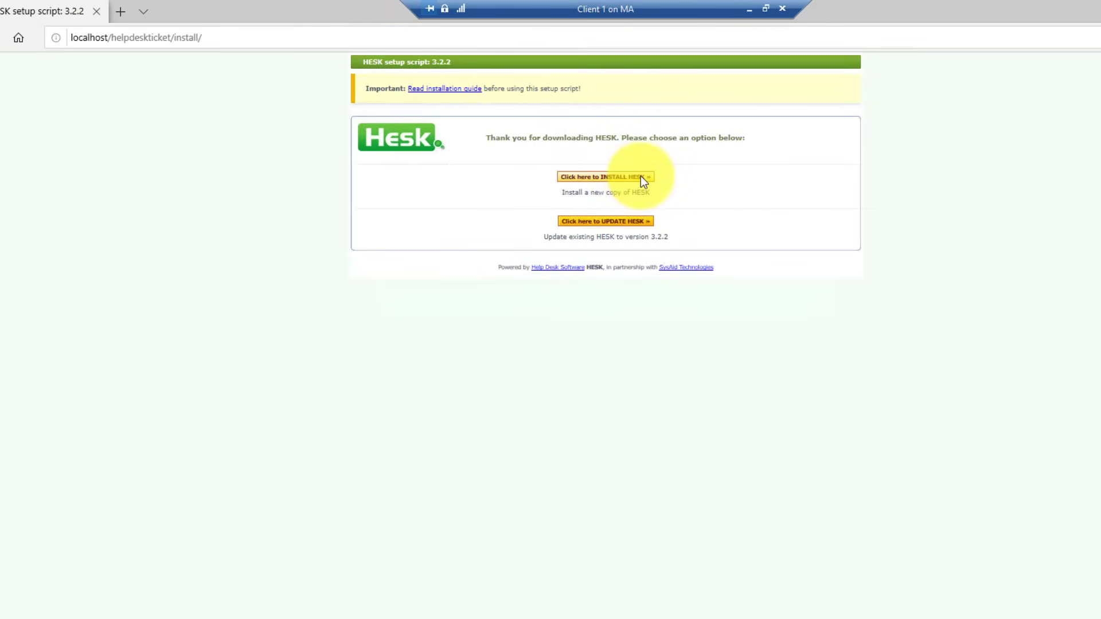
Start a fresh HESK installation and accept the licence agreement.
{"action": "left_click", "coordinate": [641, 177]}
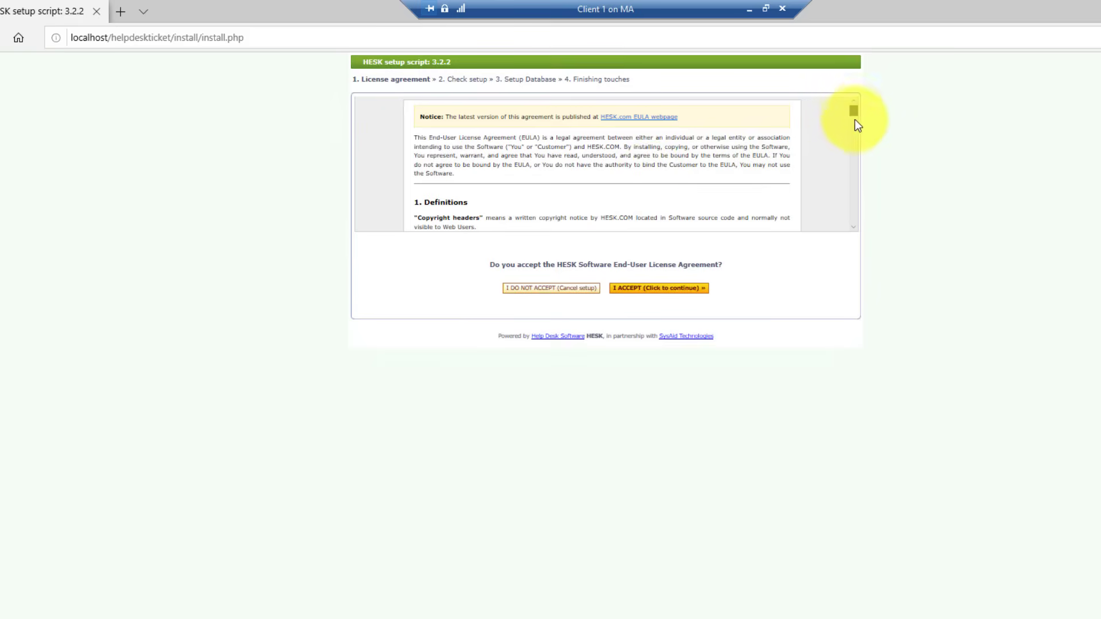
{"action": "left_click_drag", "start_coordinate": [854, 120], "coordinate": [861, 238]}
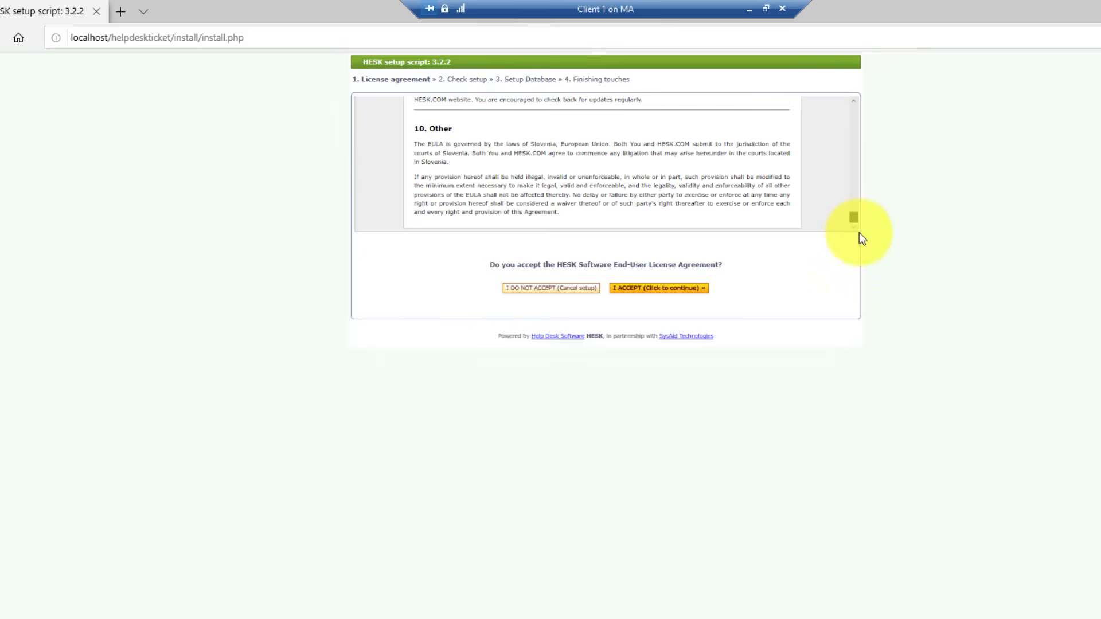
{"action": "left_click", "coordinate": [643, 290]}
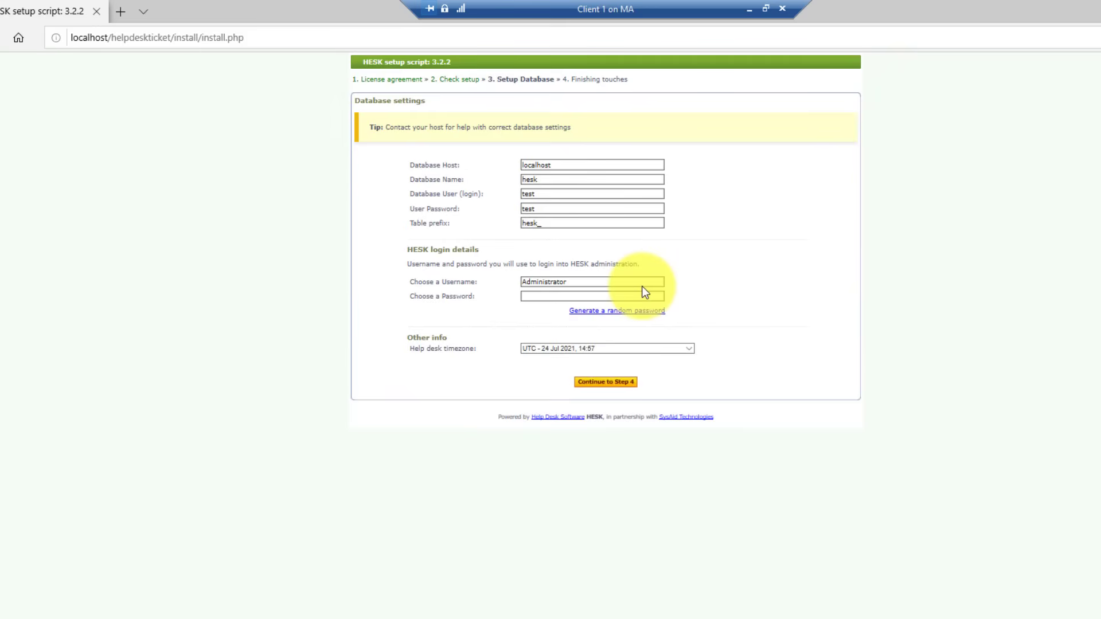
Enter hesk-owner and its password from the SQL notes as the database user and password.
{"action": "double_click", "coordinate": [551, 181]}
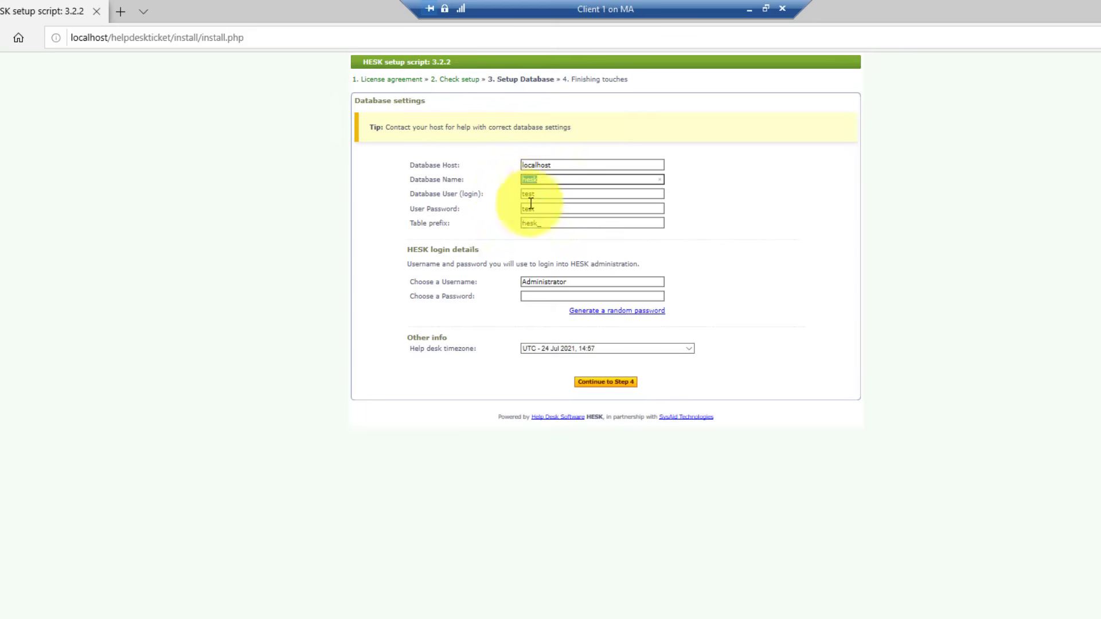
{"action": "key", "text": "alt+Tab"}
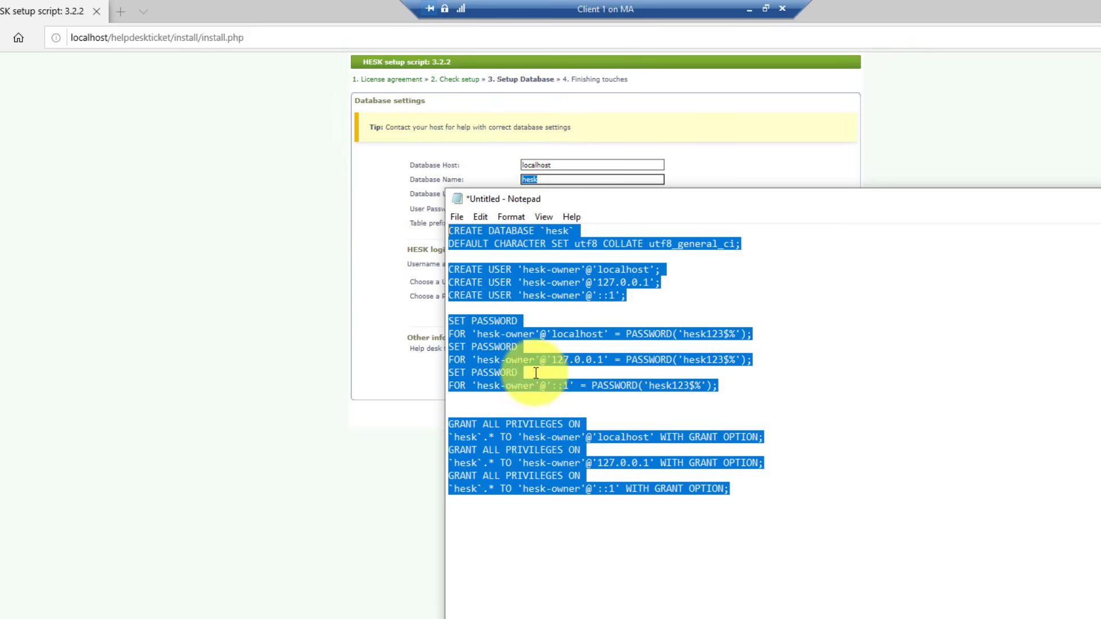
{"action": "left_click_drag", "start_coordinate": [552, 201], "coordinate": [825, 118]}
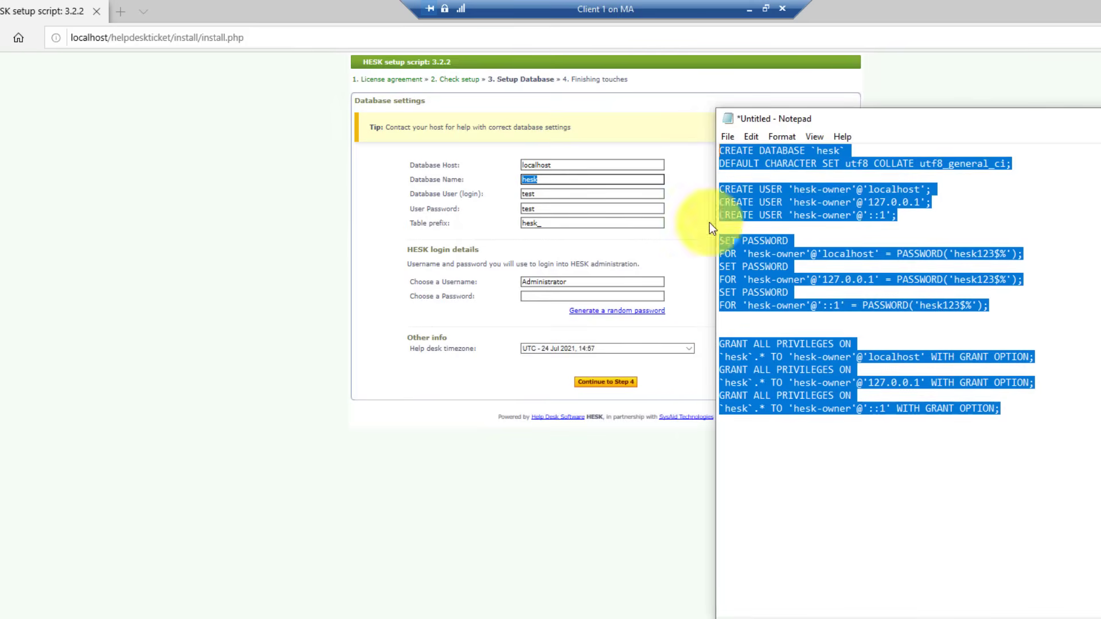
{"action": "left_click", "coordinate": [858, 187]}
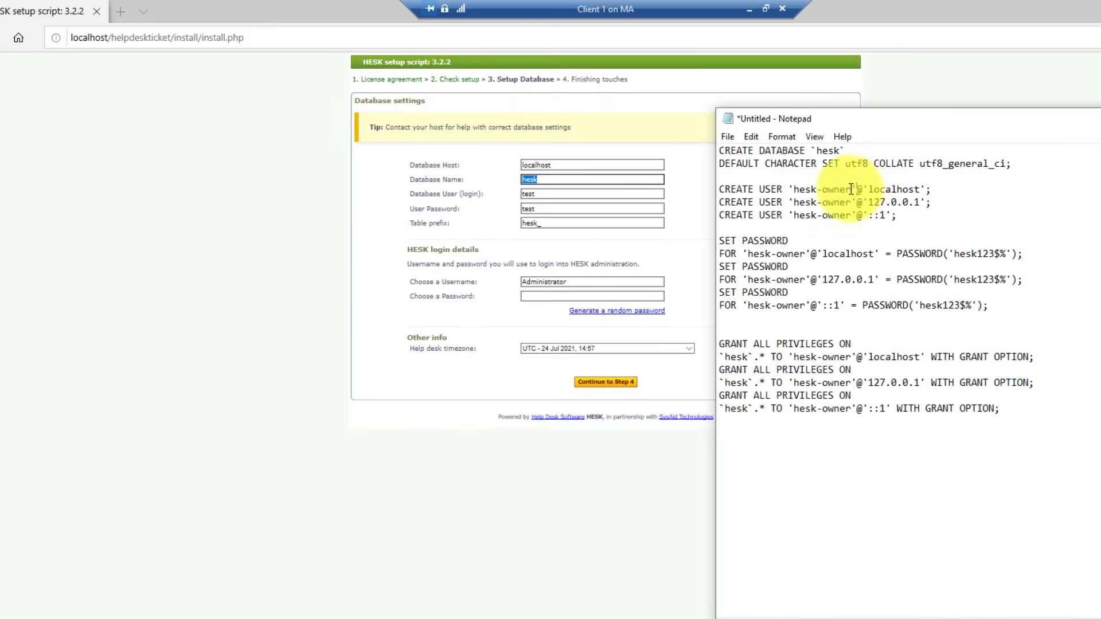
{"action": "left_click_drag", "start_coordinate": [851, 190], "coordinate": [793, 189]}
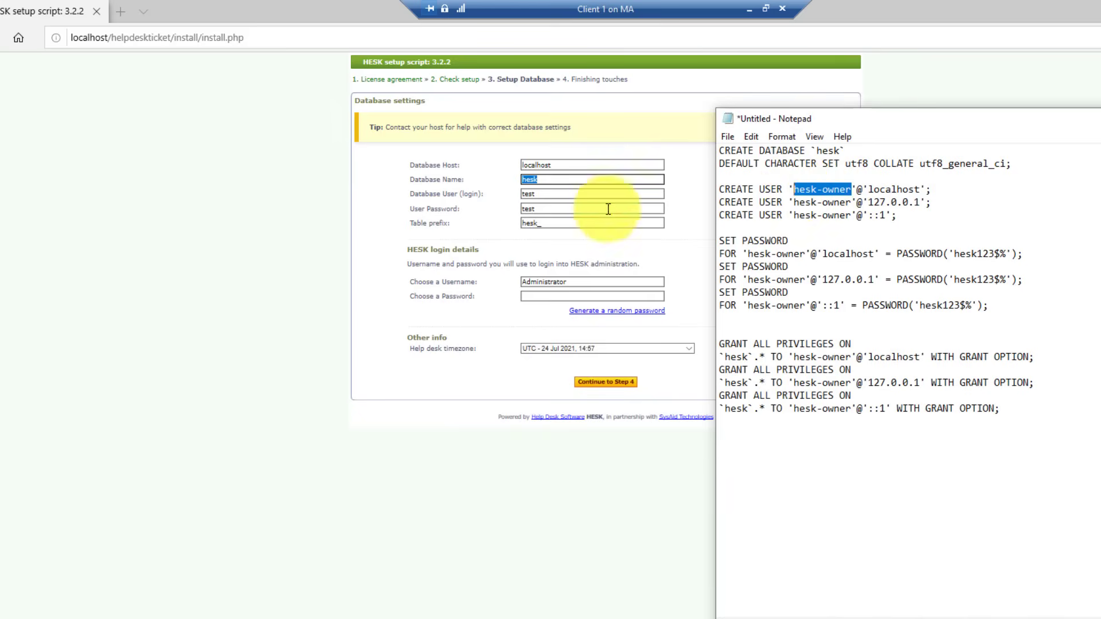
{"action": "left_click", "coordinate": [552, 195]}
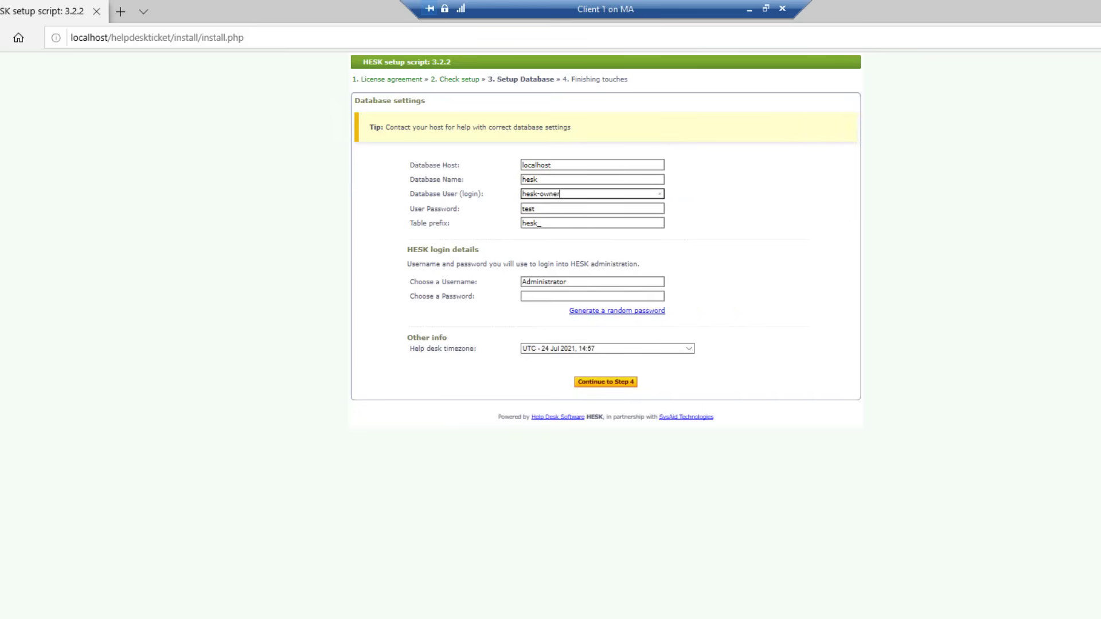
{"action": "key", "text": "alt+Tab"}
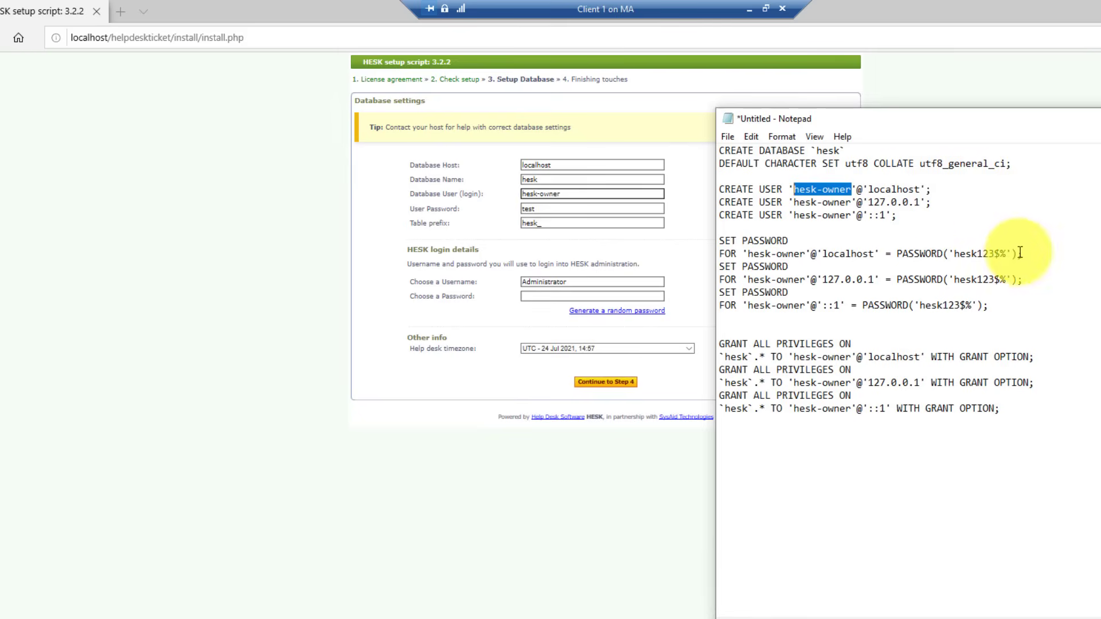
{"action": "left_click_drag", "start_coordinate": [1006, 253], "coordinate": [958, 252]}
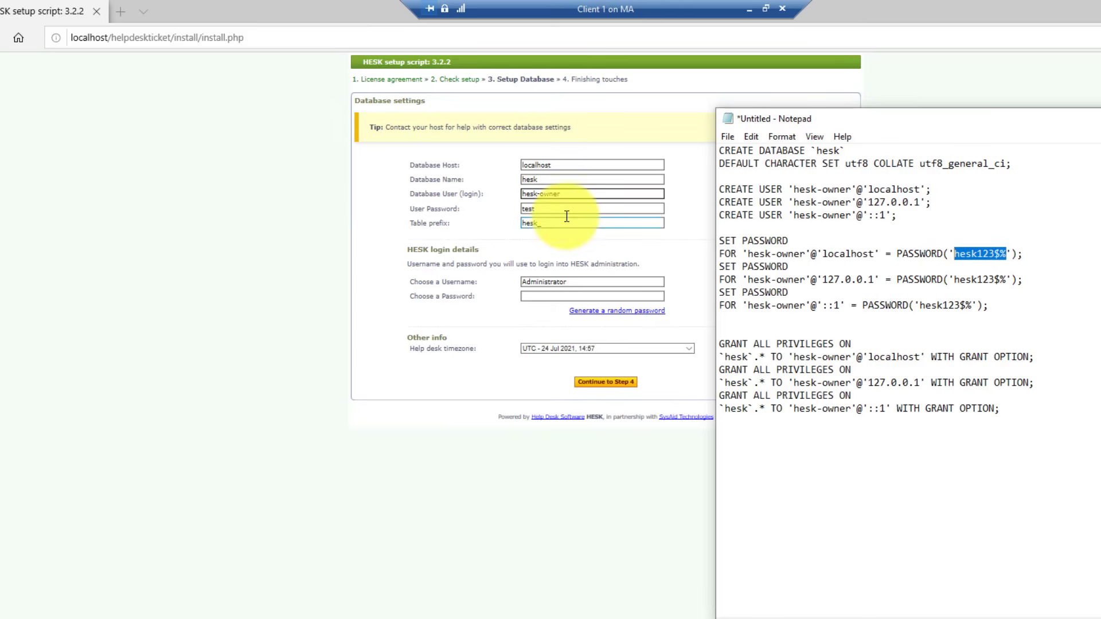
{"action": "left_click", "coordinate": [530, 209]}
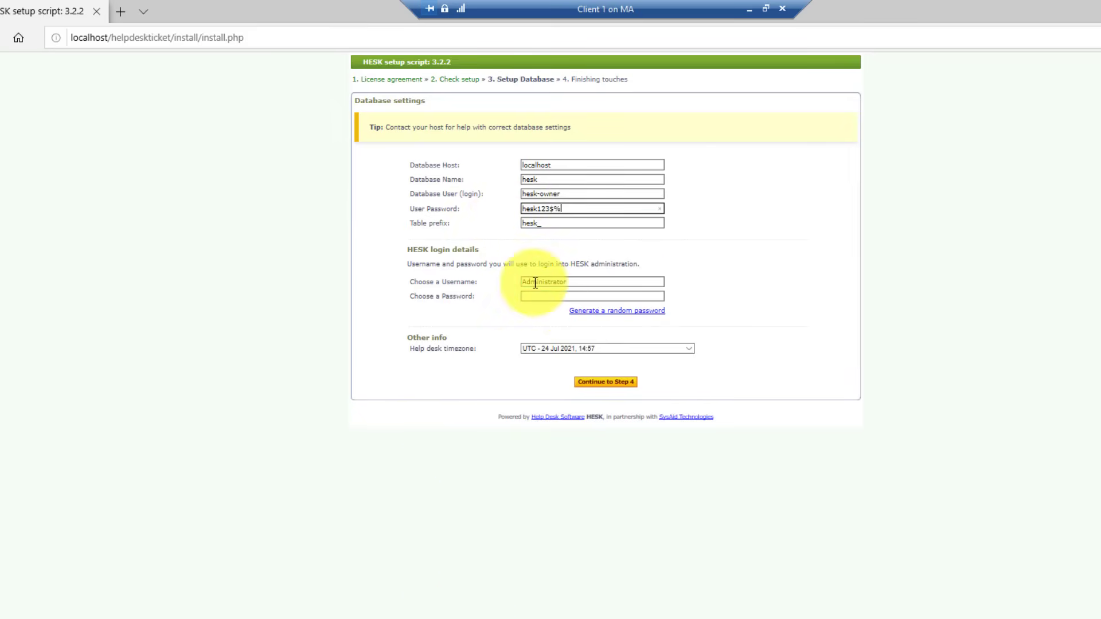
Reuse the database password as the Administrator login password.
{"action": "left_click", "coordinate": [549, 295]}
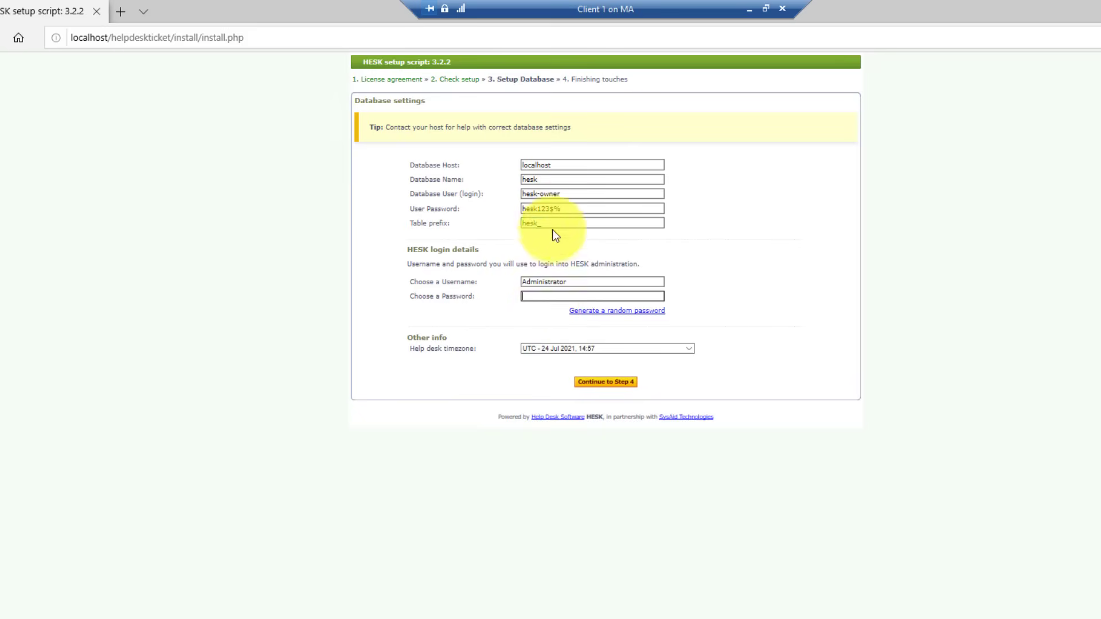
{"action": "left_click_drag", "start_coordinate": [570, 209], "coordinate": [491, 216]}
{"action": "key", "text": "ctrl+c"}
{"action": "left_click", "coordinate": [550, 294]}
{"action": "key", "text": "ctrl+v"}
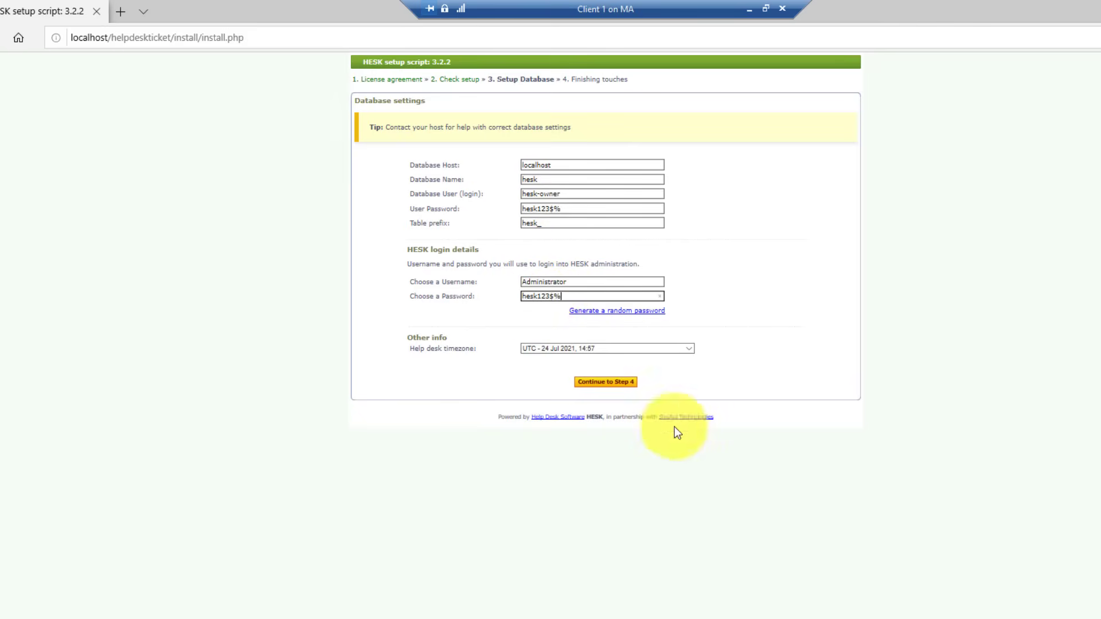
{"action": "left_click", "coordinate": [573, 350]}
Choose the Asia/Qatar timezone, finish database setup and skip straight to settings.
{"action": "scroll", "coordinate": [594, 435], "scroll_direction": "down", "scroll_amount": 3}
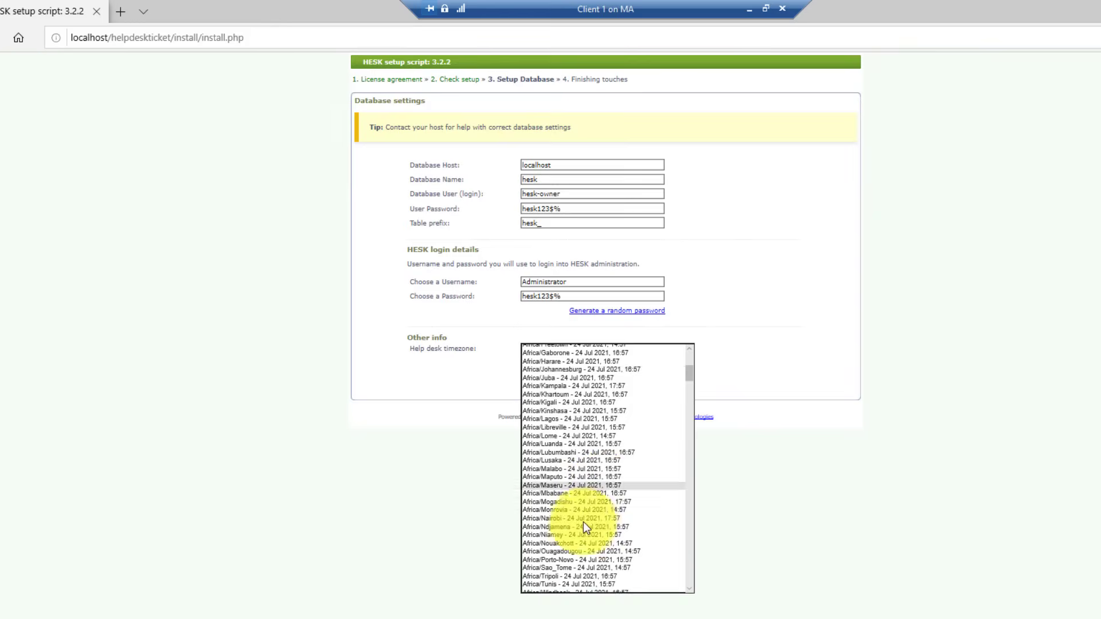
{"action": "scroll", "coordinate": [584, 523], "scroll_direction": "down", "scroll_amount": 7}
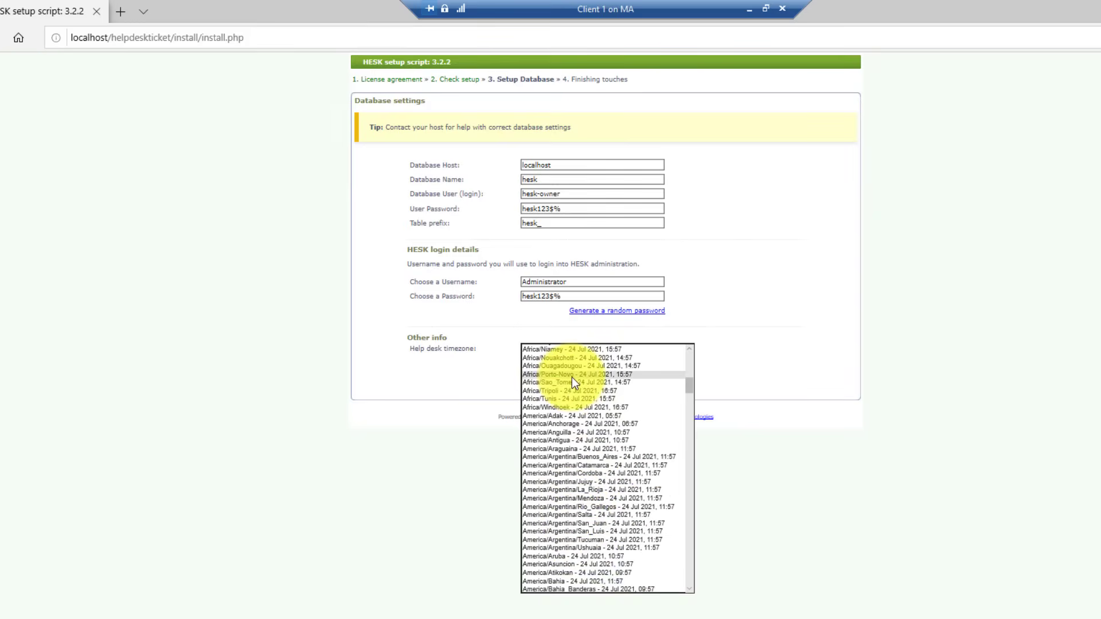
{"action": "scroll", "coordinate": [582, 377], "scroll_direction": "down", "scroll_amount": 20}
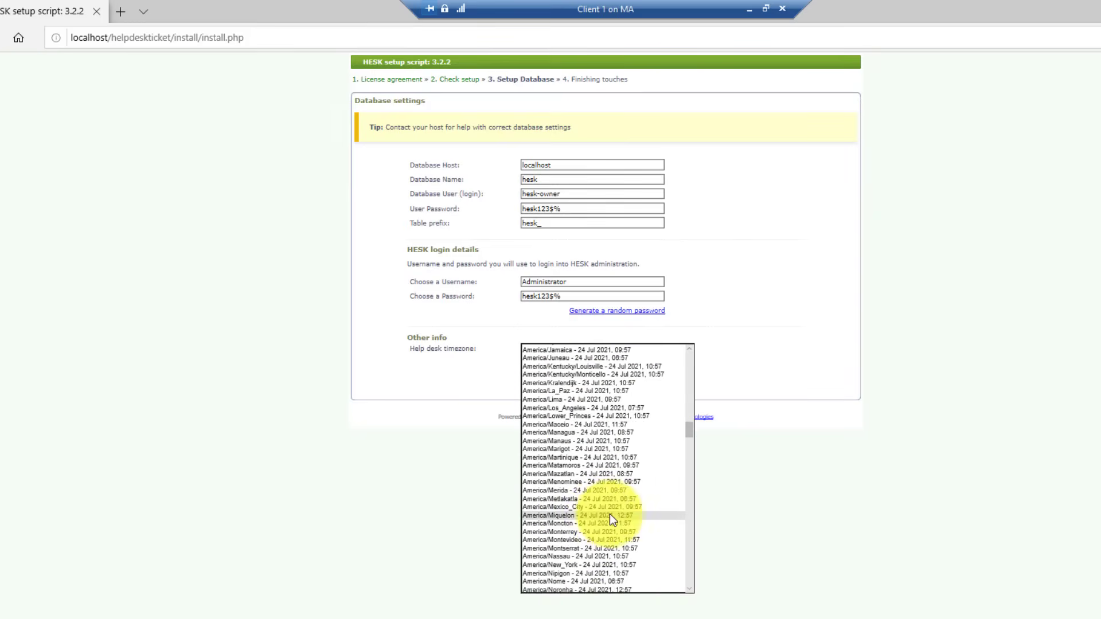
{"action": "scroll", "coordinate": [610, 515], "scroll_direction": "down", "scroll_amount": 20}
{"action": "scroll", "coordinate": [599, 492], "scroll_direction": "down", "scroll_amount": 3}
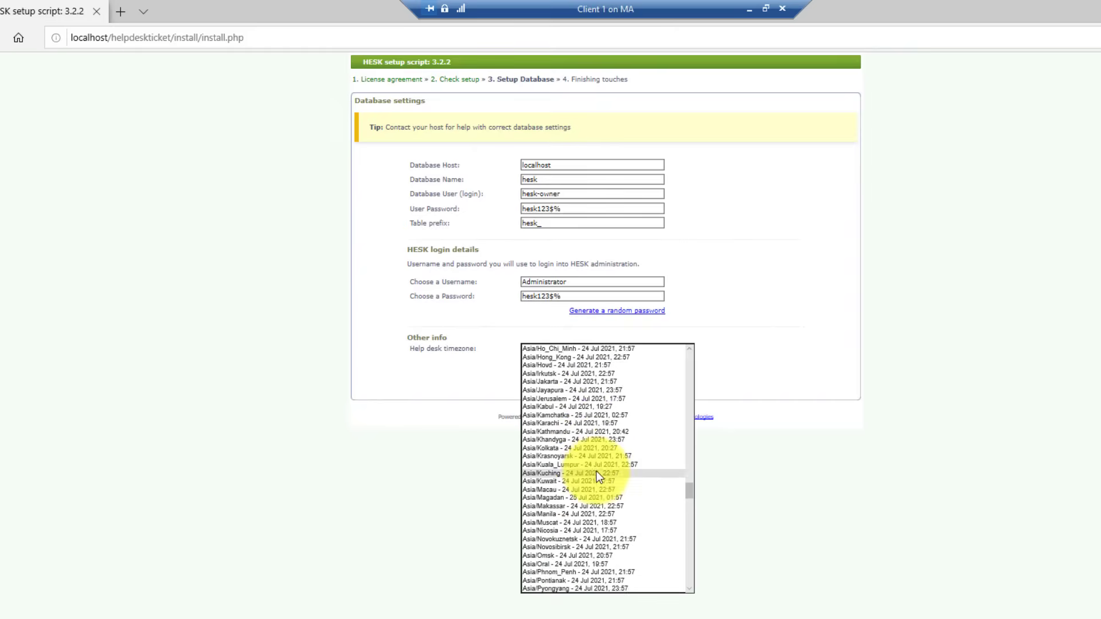
{"action": "scroll", "coordinate": [596, 475], "scroll_direction": "down", "scroll_amount": 5}
{"action": "scroll", "coordinate": [574, 516], "scroll_direction": "down", "scroll_amount": 6}
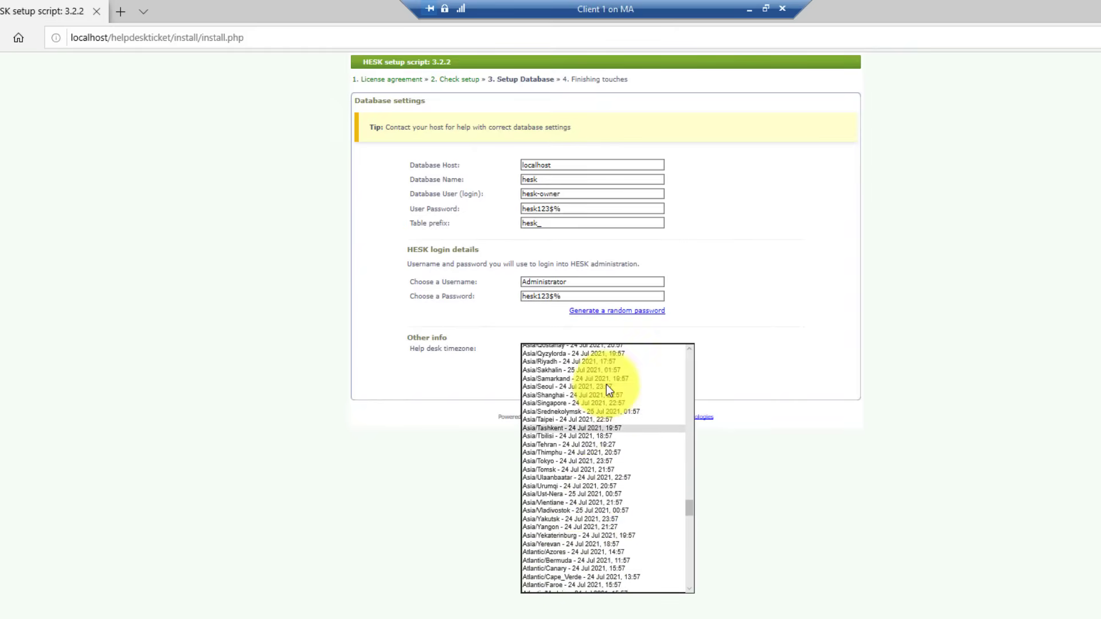
{"action": "scroll", "coordinate": [607, 396], "scroll_direction": "up", "scroll_amount": 9}
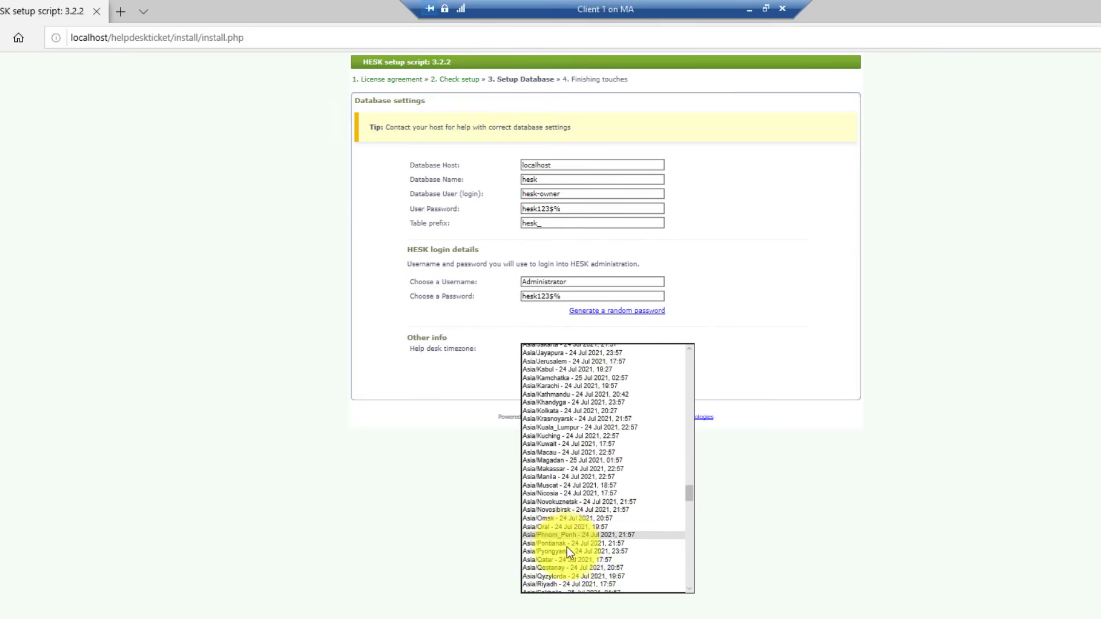
{"action": "left_click", "coordinate": [575, 559]}
{"action": "left_click", "coordinate": [606, 383]}
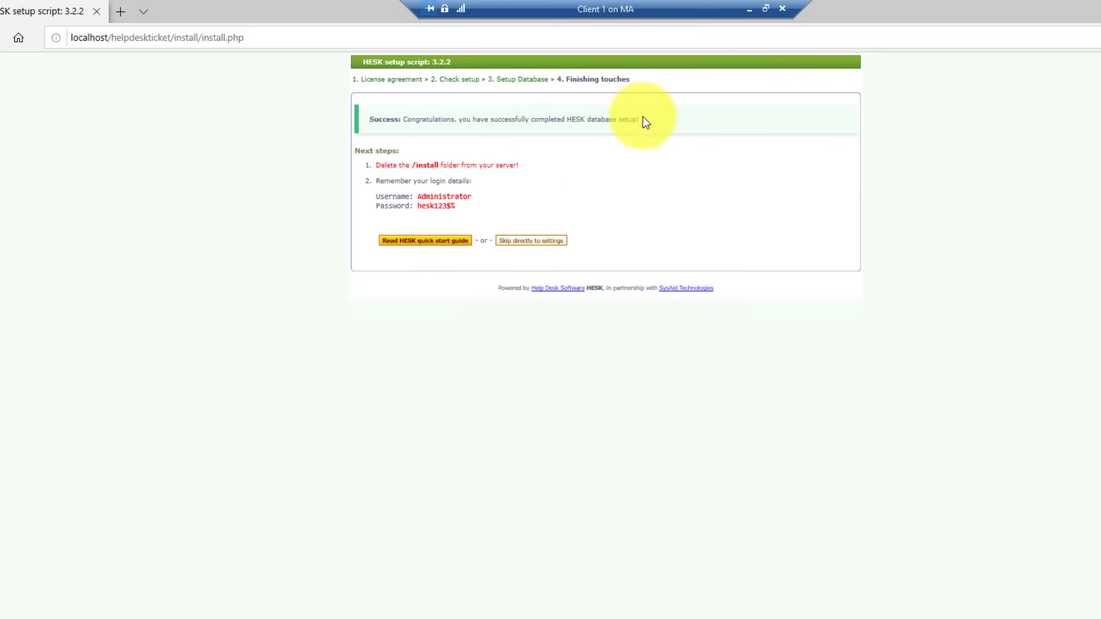
{"action": "left_click", "coordinate": [518, 242]}
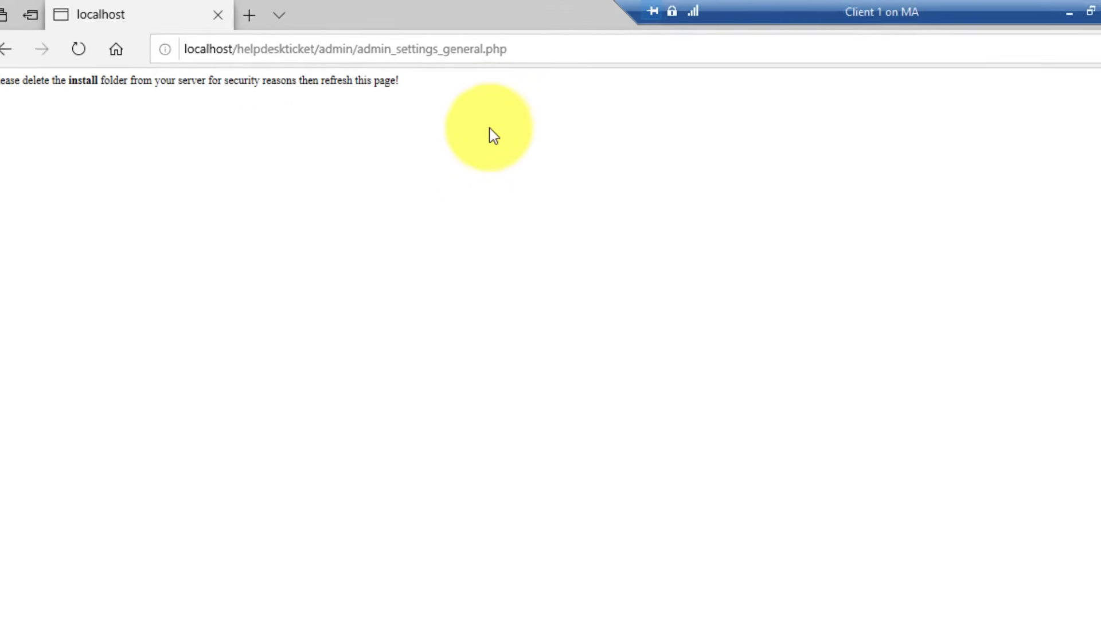
Restore Edge from full screen and reposition it over the install-folder warning.
{"action": "key", "text": "super+Down"}
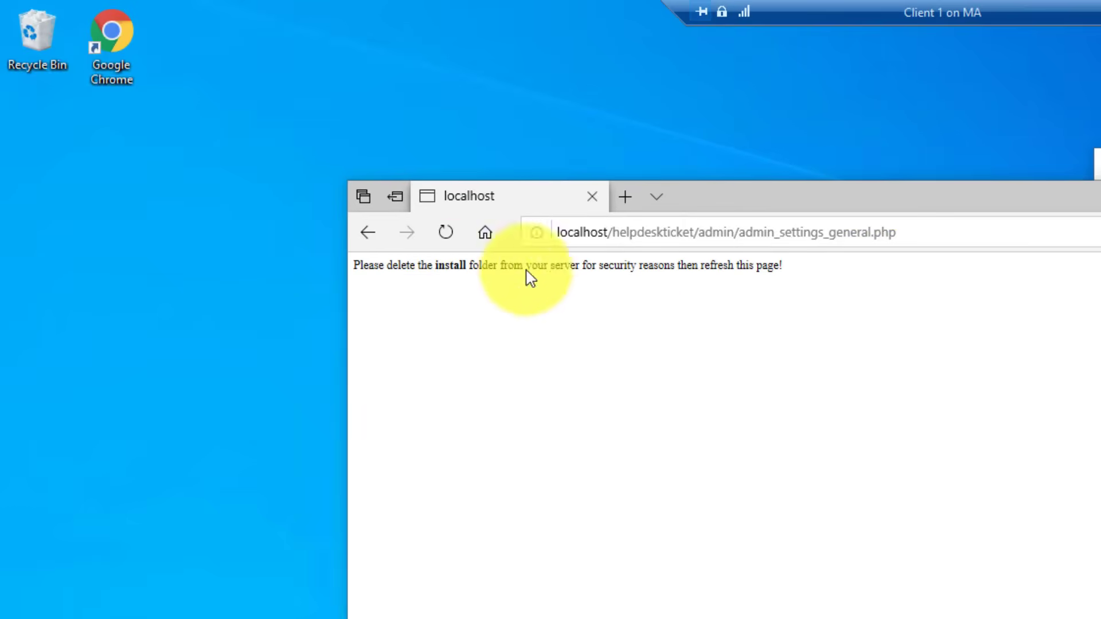
{"action": "left_click", "coordinate": [445, 232]}
{"action": "left_click_drag", "start_coordinate": [746, 203], "coordinate": [890, 143]}
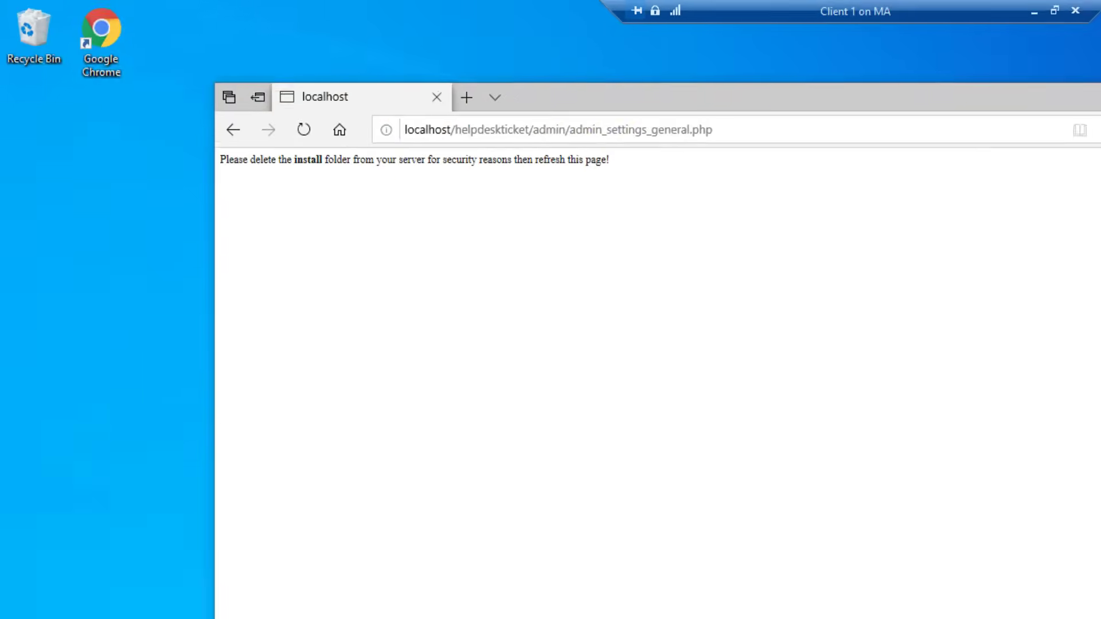
{"action": "left_click", "coordinate": [193, 109]}
{"action": "left_click_drag", "start_coordinate": [185, 104], "coordinate": [215, 103]}
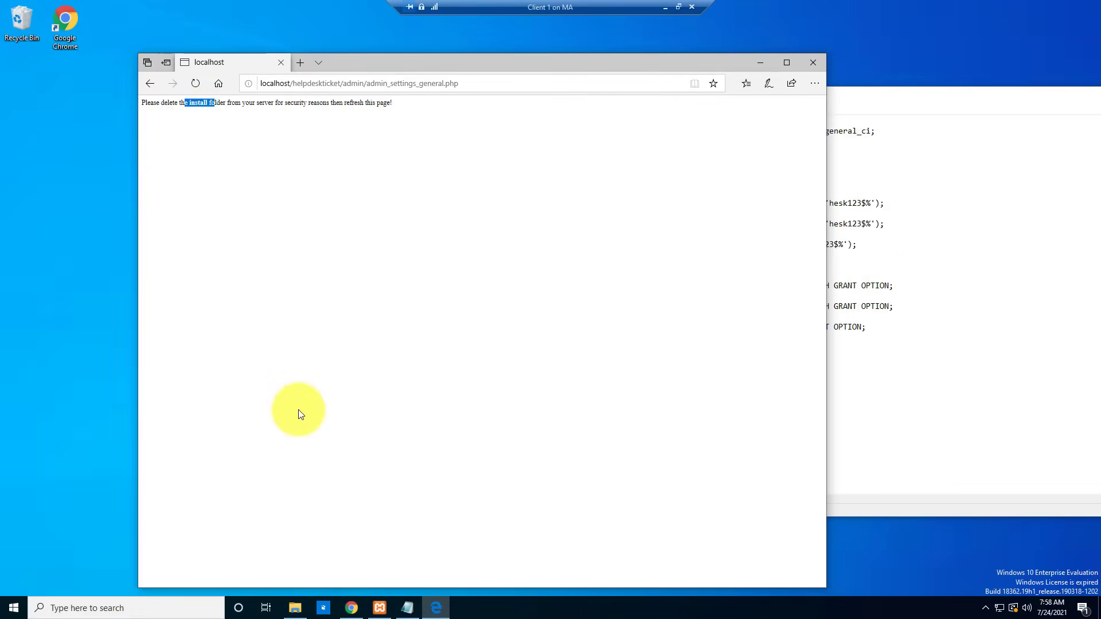
{"action": "key", "text": "super"}
{"action": "left_click", "coordinate": [568, 436]}
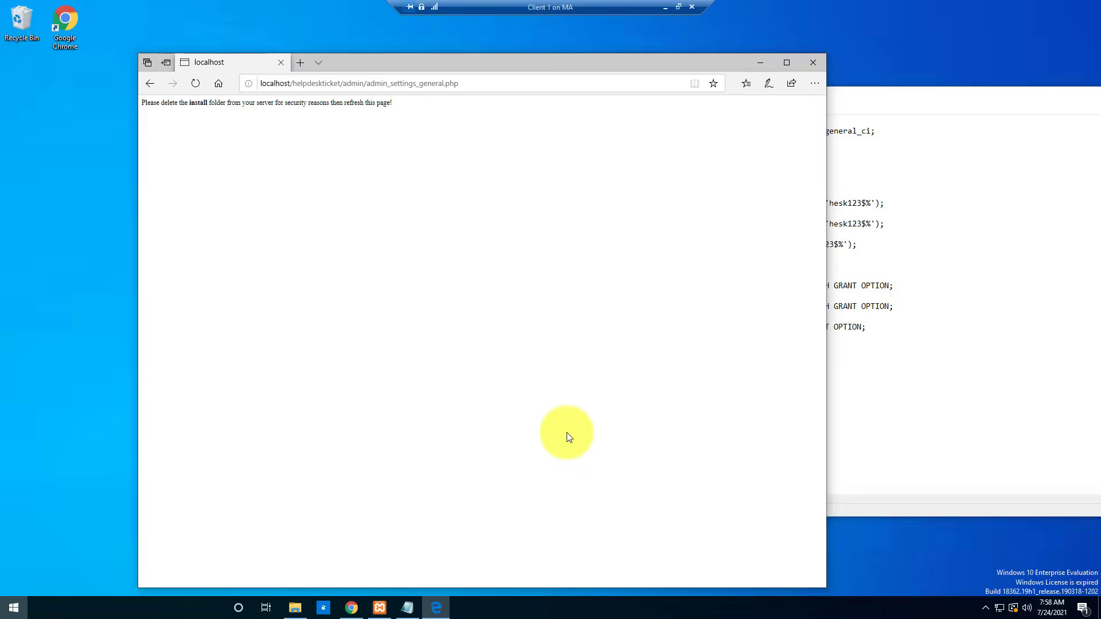
{"action": "key", "text": "super"}
{"action": "left_click", "coordinate": [71, 152]}
Open C:\xampp\htdocs\helpdeskticket in a new File Explorer window.
{"action": "right_click", "coordinate": [302, 613]}
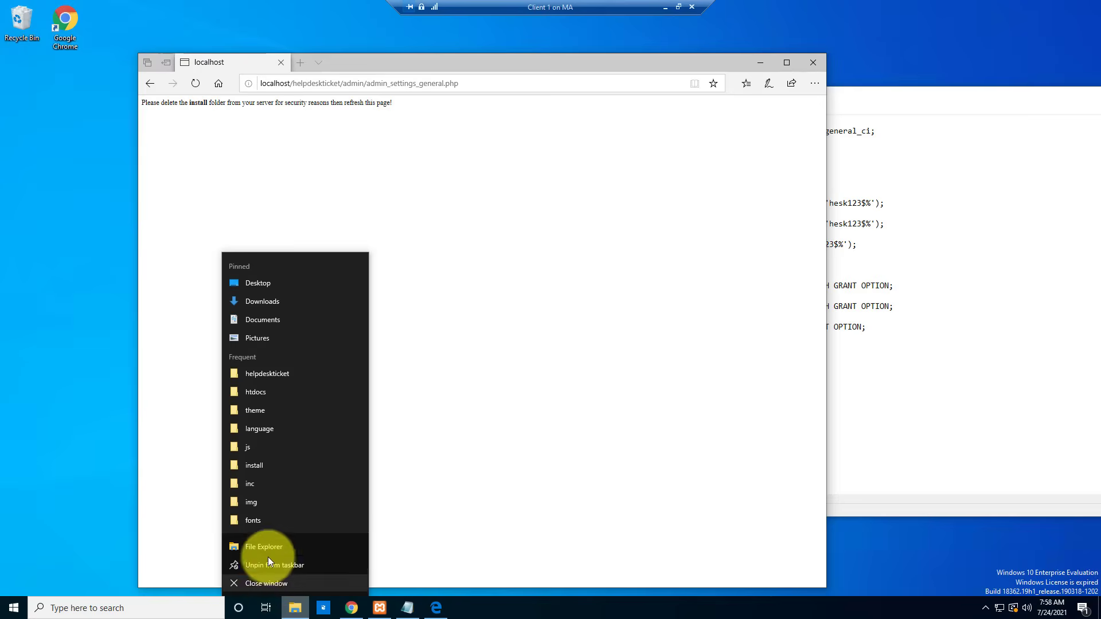
{"action": "left_click", "coordinate": [267, 543]}
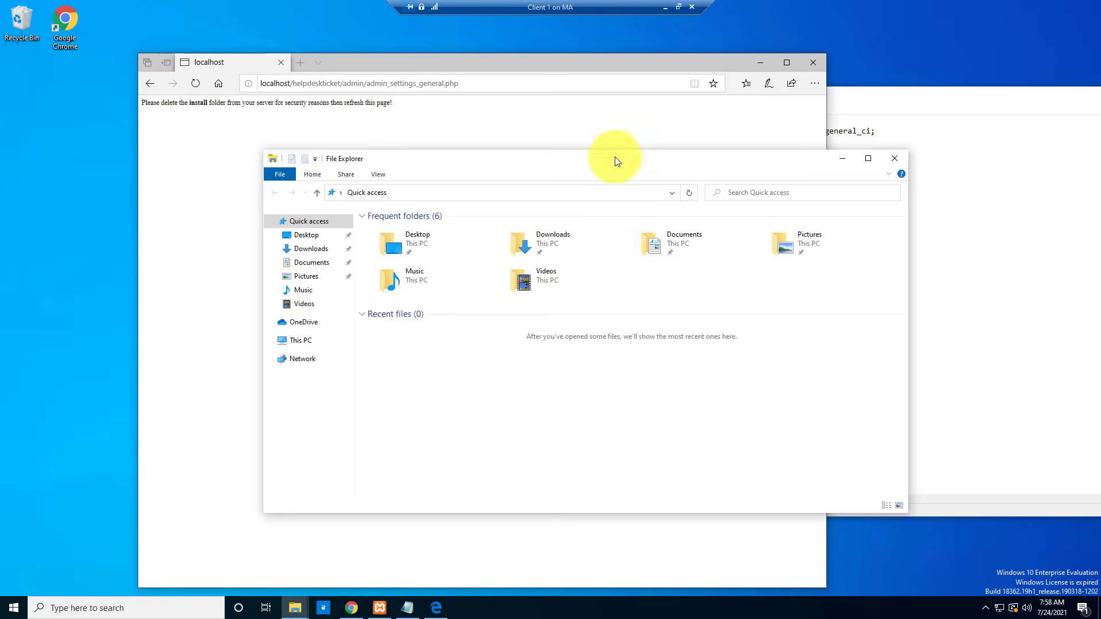
{"action": "left_click", "coordinate": [295, 340]}
{"action": "left_click", "coordinate": [407, 355]}
{"action": "double_click", "coordinate": [407, 356]}
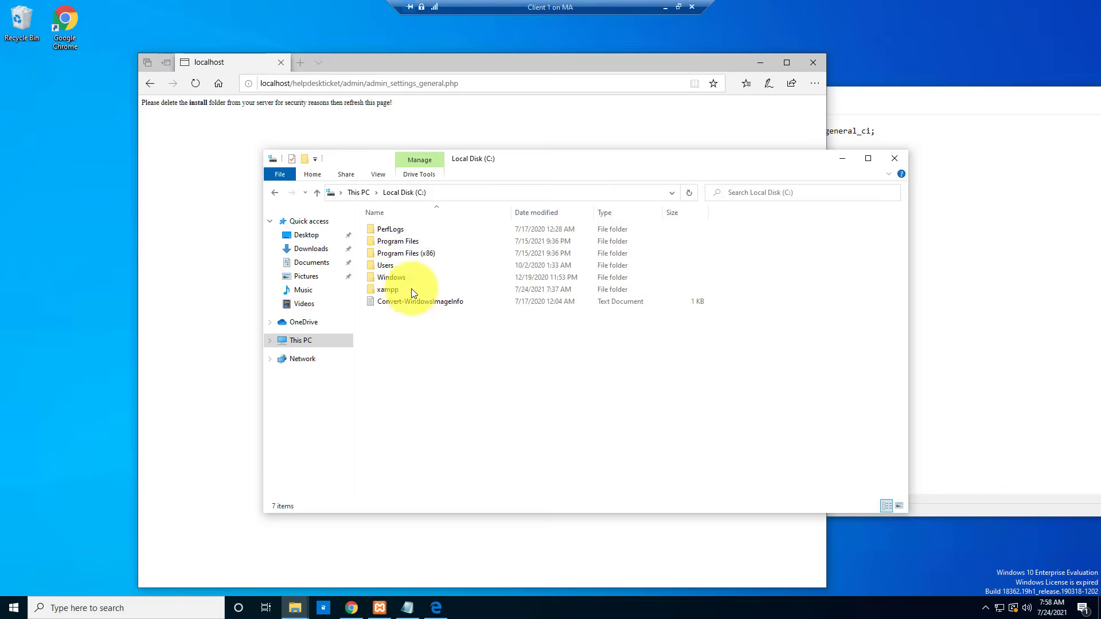
{"action": "left_click", "coordinate": [387, 291]}
{"action": "double_click", "coordinate": [387, 292]}
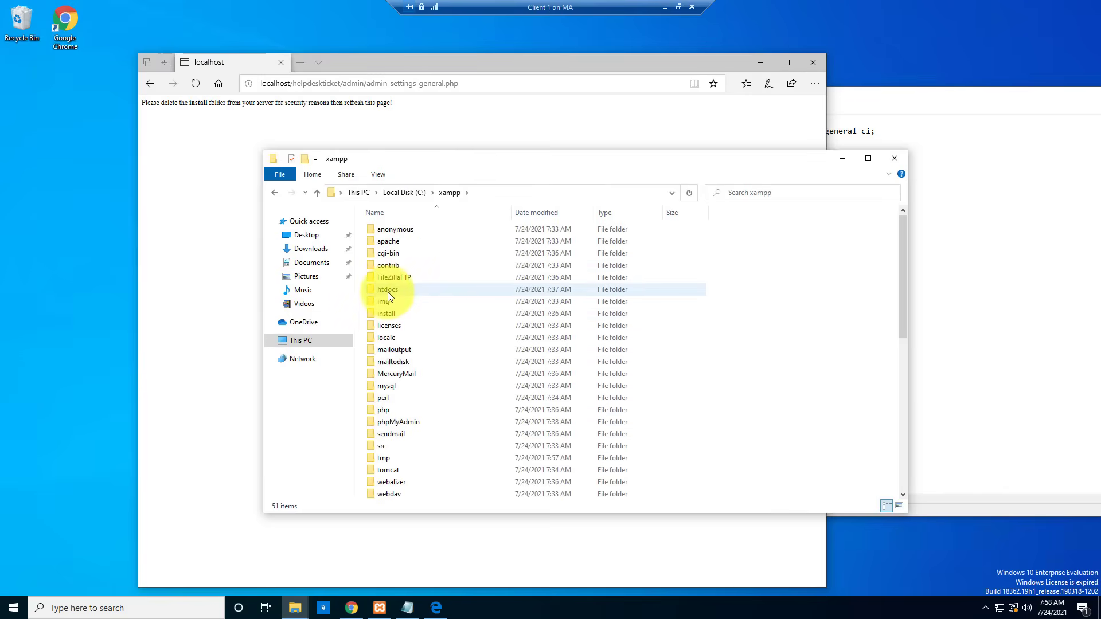
{"action": "double_click", "coordinate": [401, 291]}
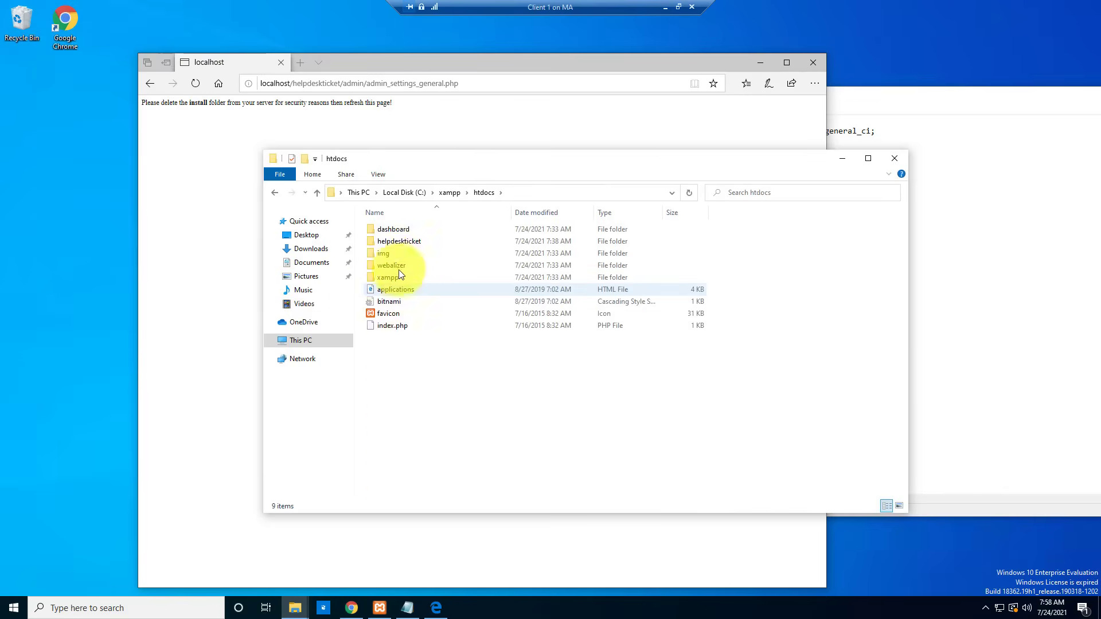
{"action": "double_click", "coordinate": [411, 243]}
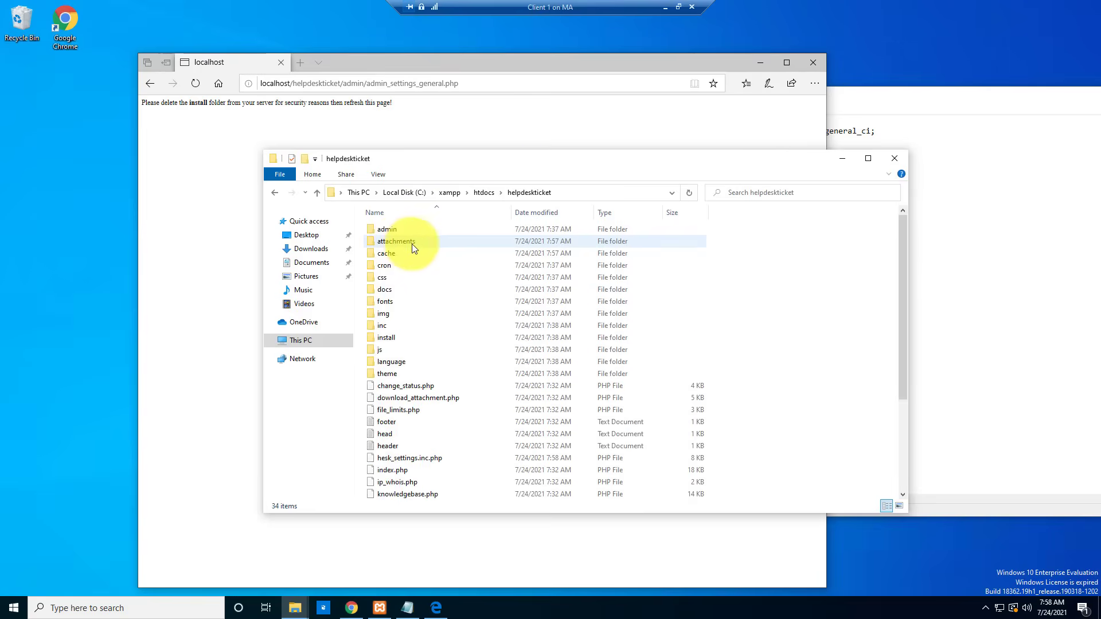
Delete the install folder and reload the HESK settings page.
{"action": "left_click", "coordinate": [405, 339]}
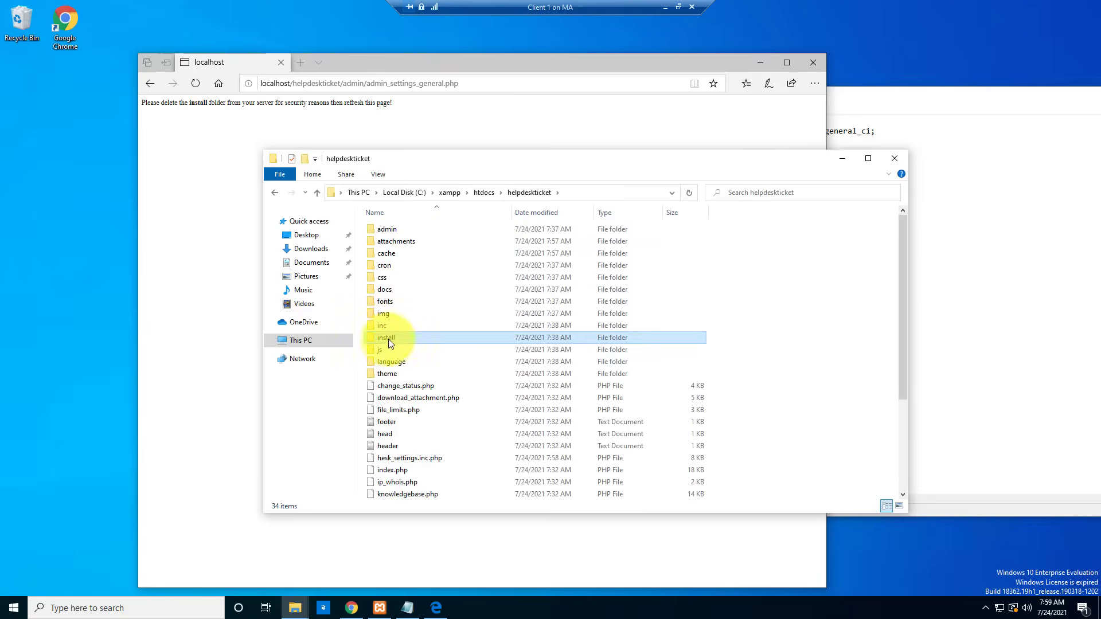
{"action": "key", "text": "Delete"}
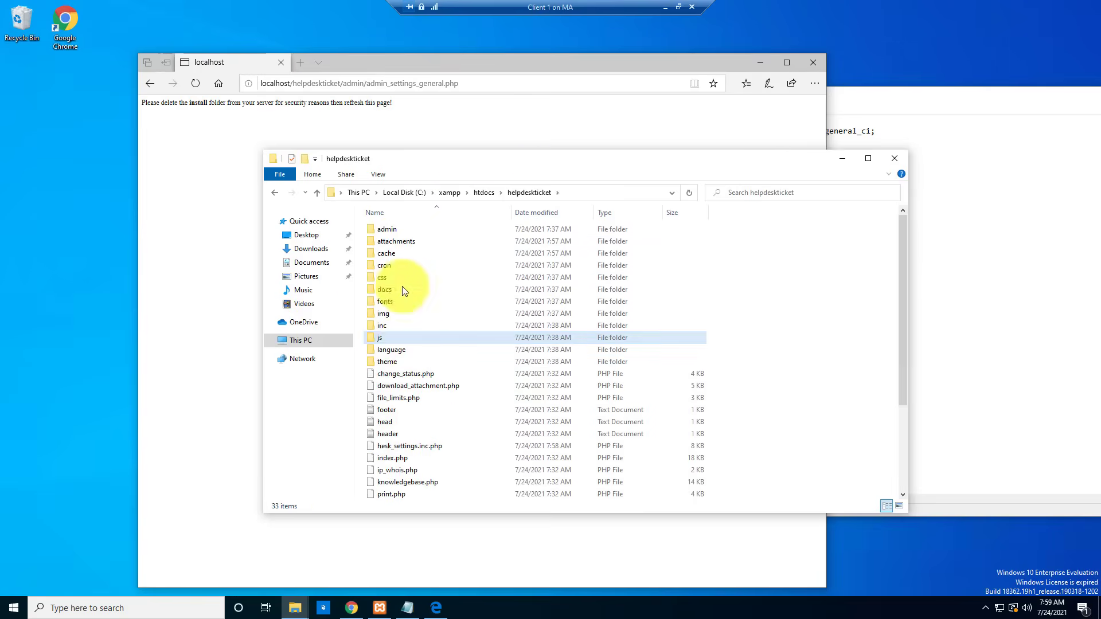
{"action": "left_click", "coordinate": [195, 84]}
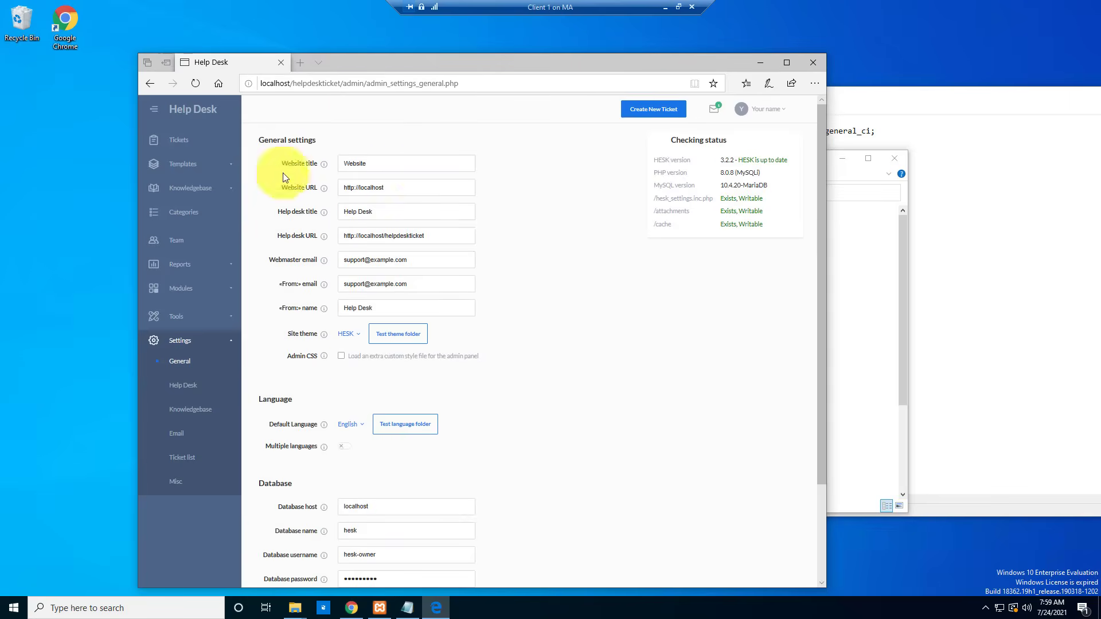
Maximize Edge and set the Website title to iNetwork, leaving URL and help desk title unchanged.
{"action": "double_click", "coordinate": [502, 61]}
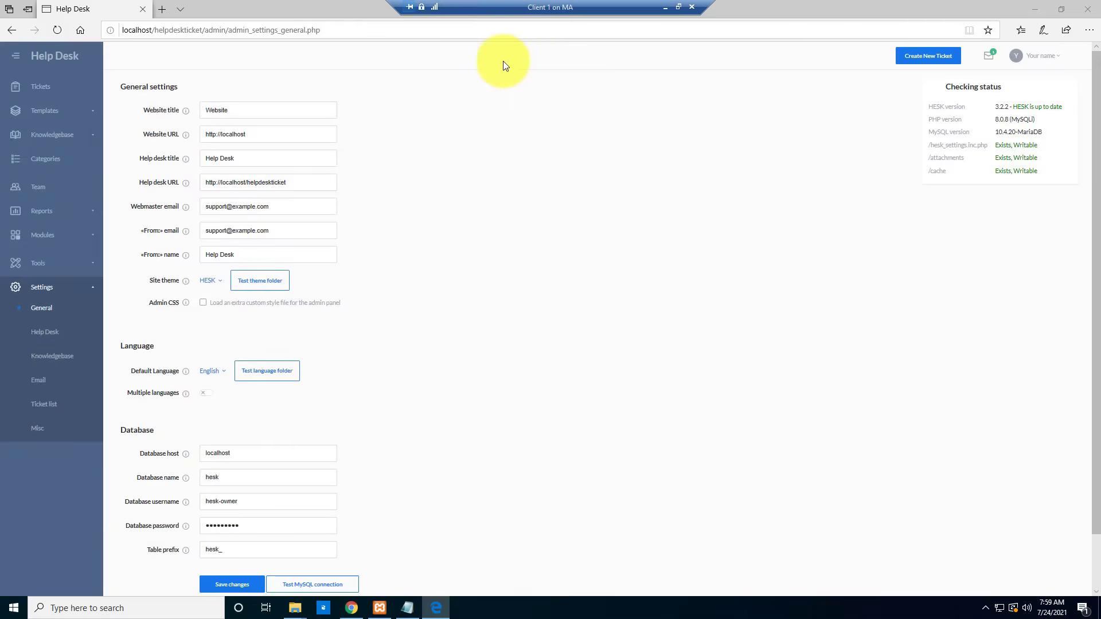
{"action": "left_click_drag", "start_coordinate": [258, 108], "coordinate": [152, 96]}
{"action": "type", "text": "Inetwor"}
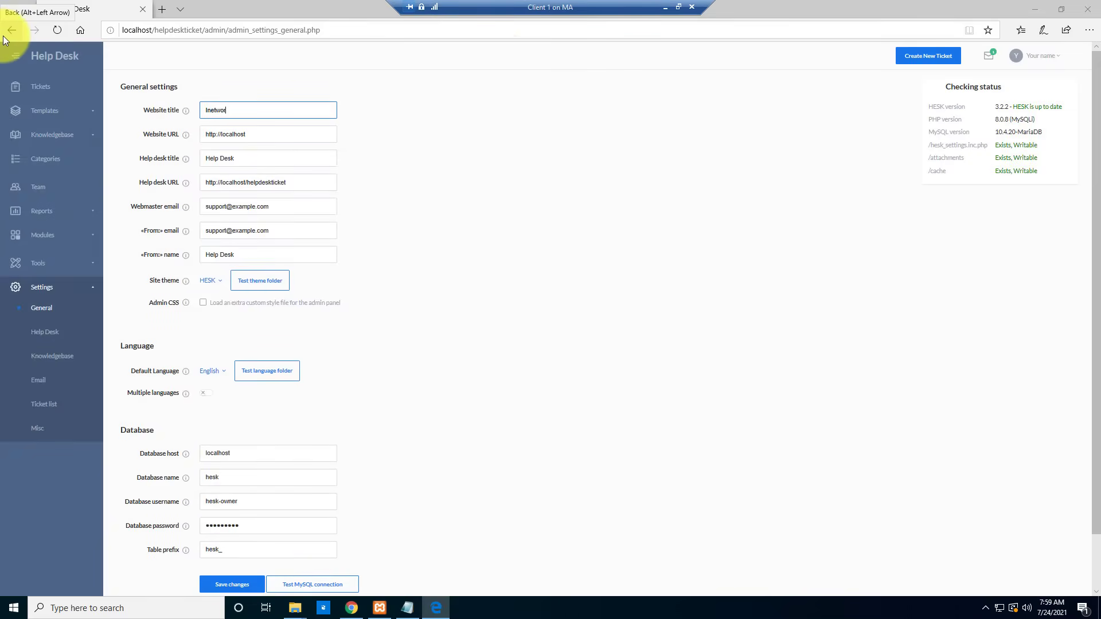
{"action": "type", "text": "iN"}
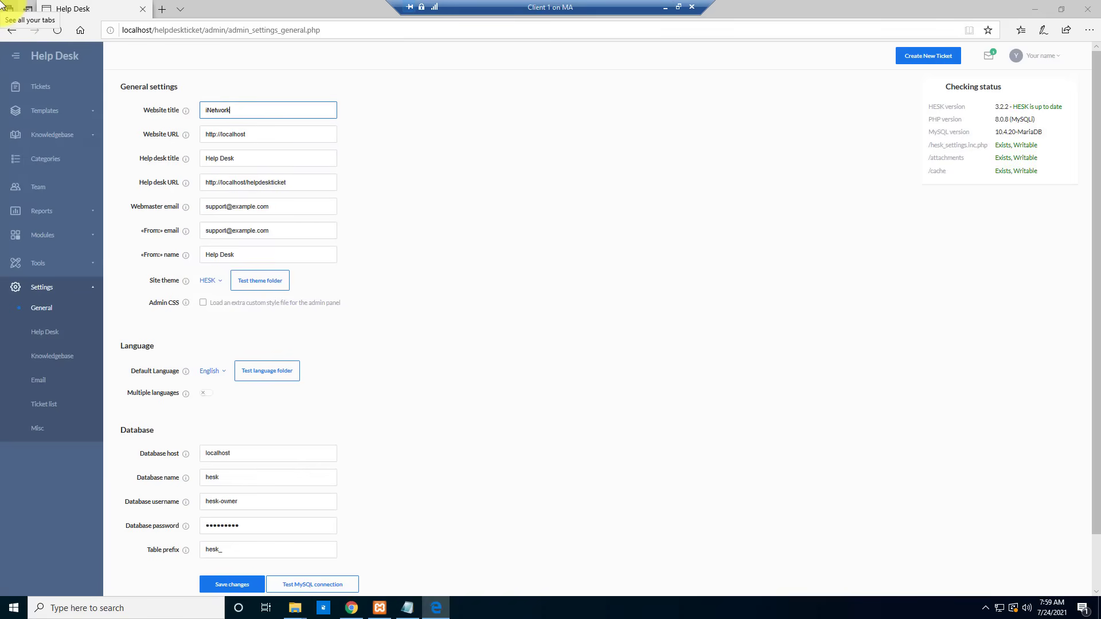
{"action": "left_click_drag", "start_coordinate": [246, 138], "coordinate": [203, 138]}
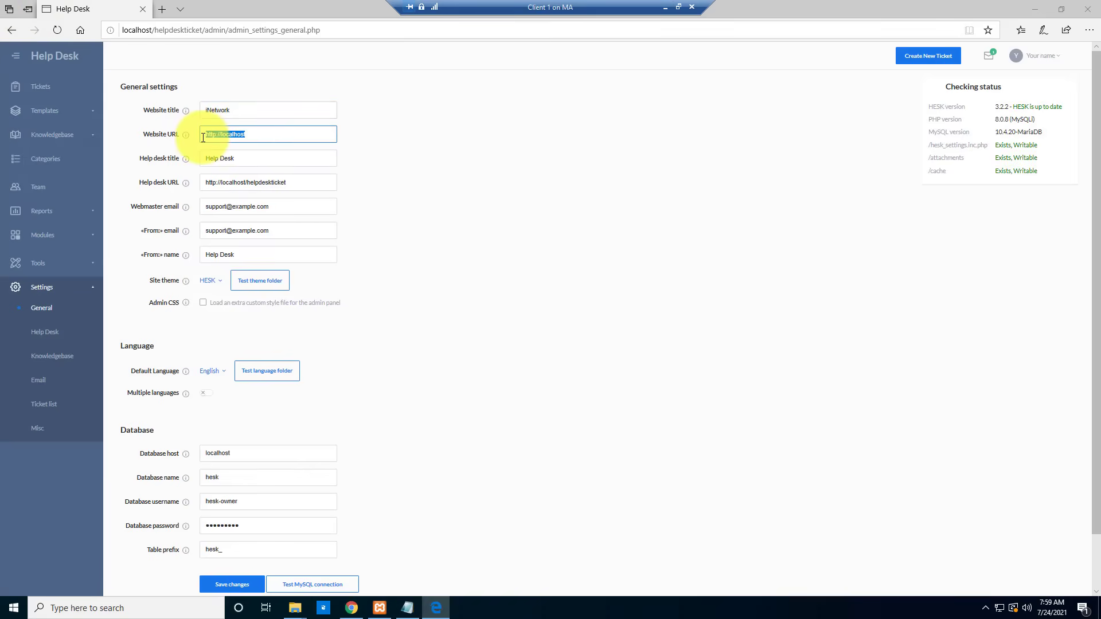
{"action": "triple_click", "coordinate": [243, 138]}
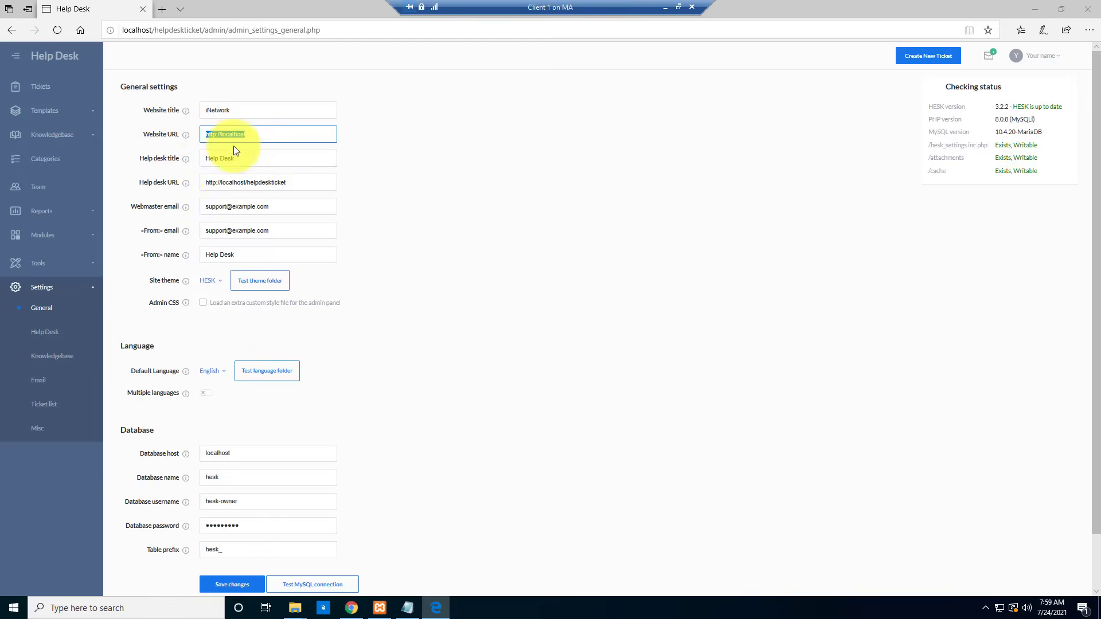
{"action": "left_click_drag", "start_coordinate": [230, 167], "coordinate": [157, 181]}
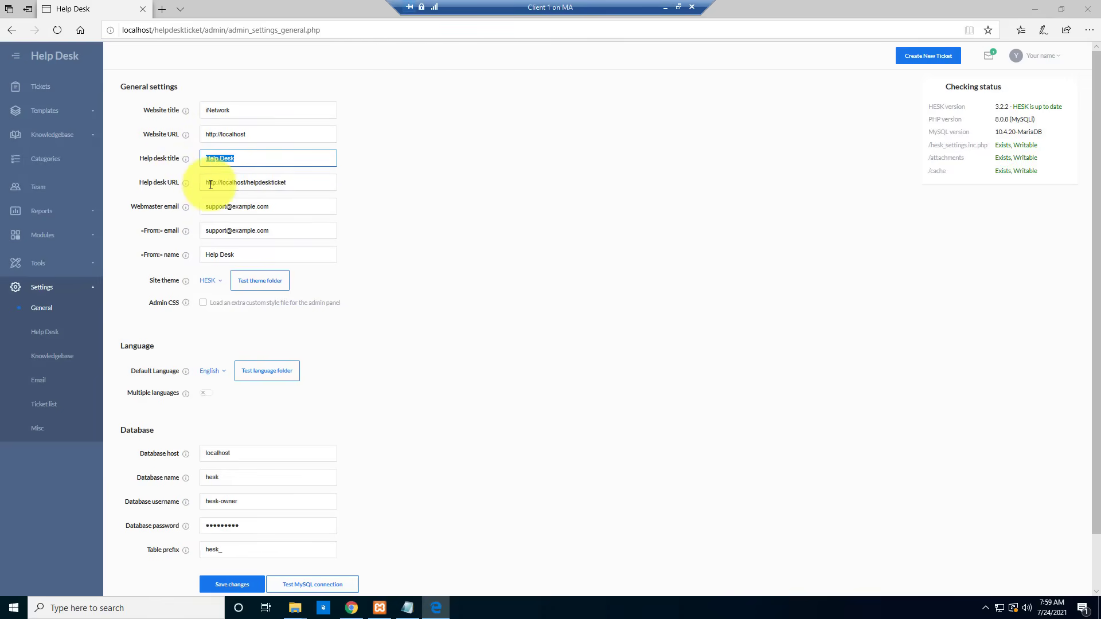
{"action": "left_click", "coordinate": [248, 162]}
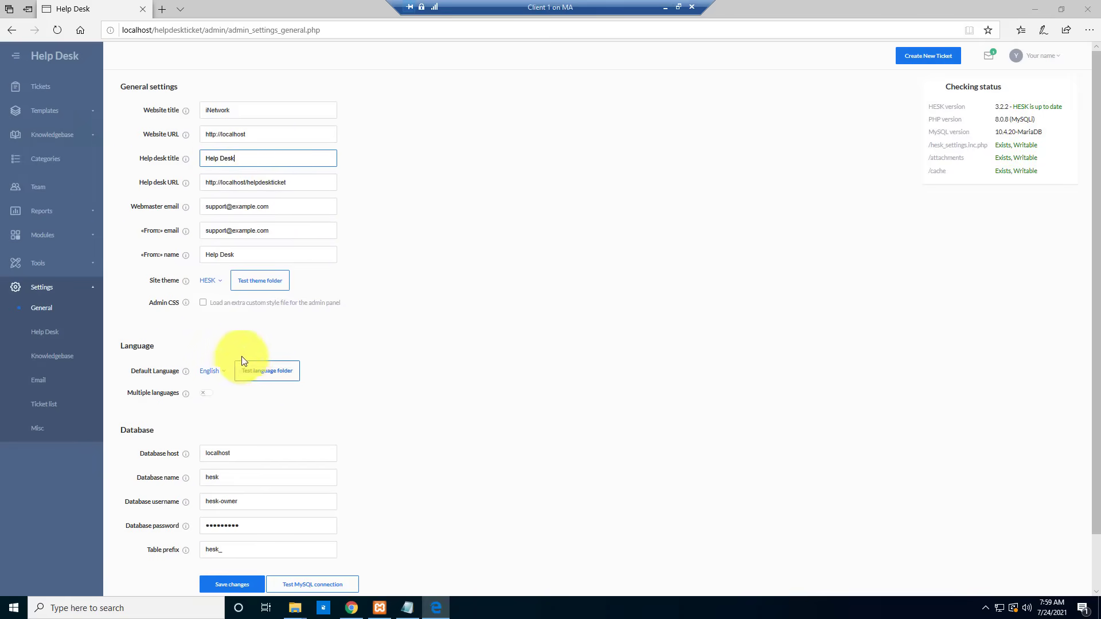
Save the general settings and go to the admin Tickets overview.
{"action": "scroll", "coordinate": [200, 400], "scroll_direction": "down", "scroll_amount": 1}
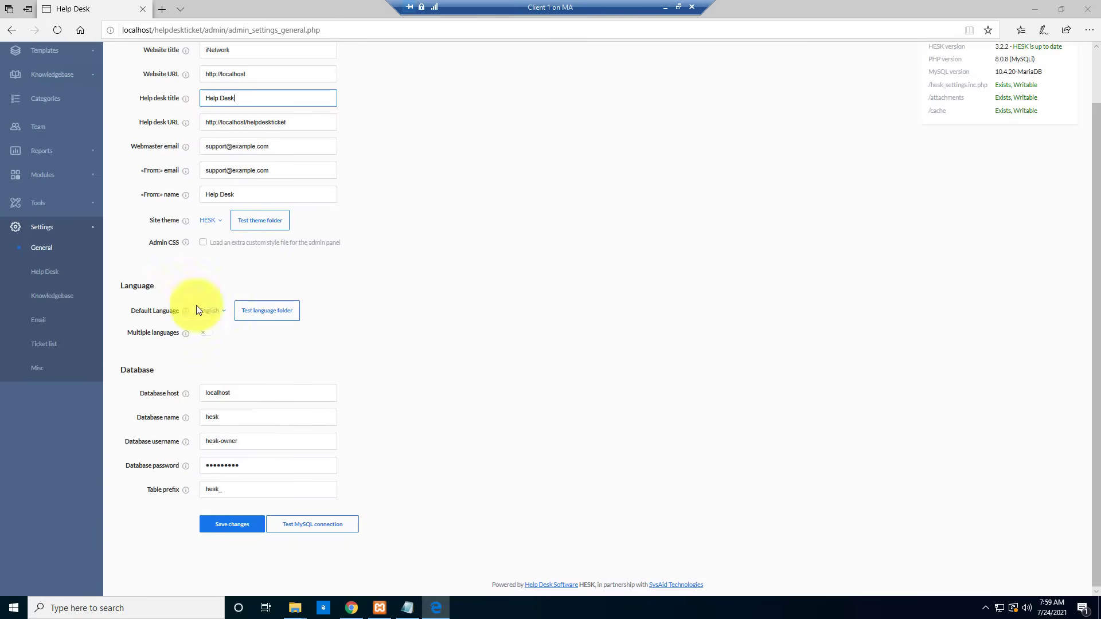
{"action": "left_click", "coordinate": [227, 524]}
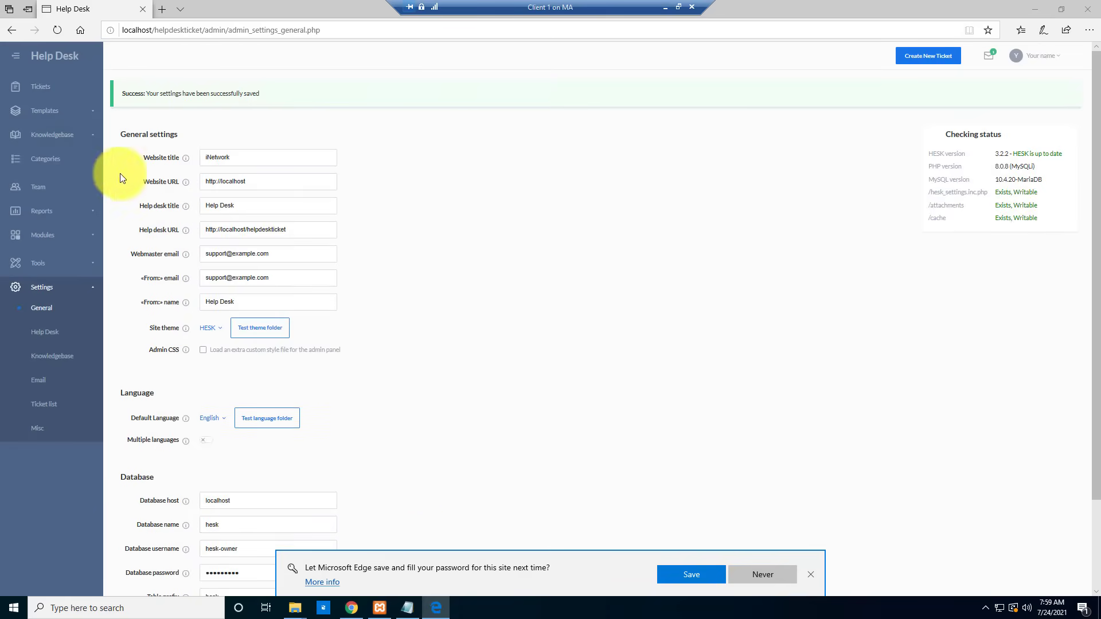
{"action": "left_click", "coordinate": [38, 88]}
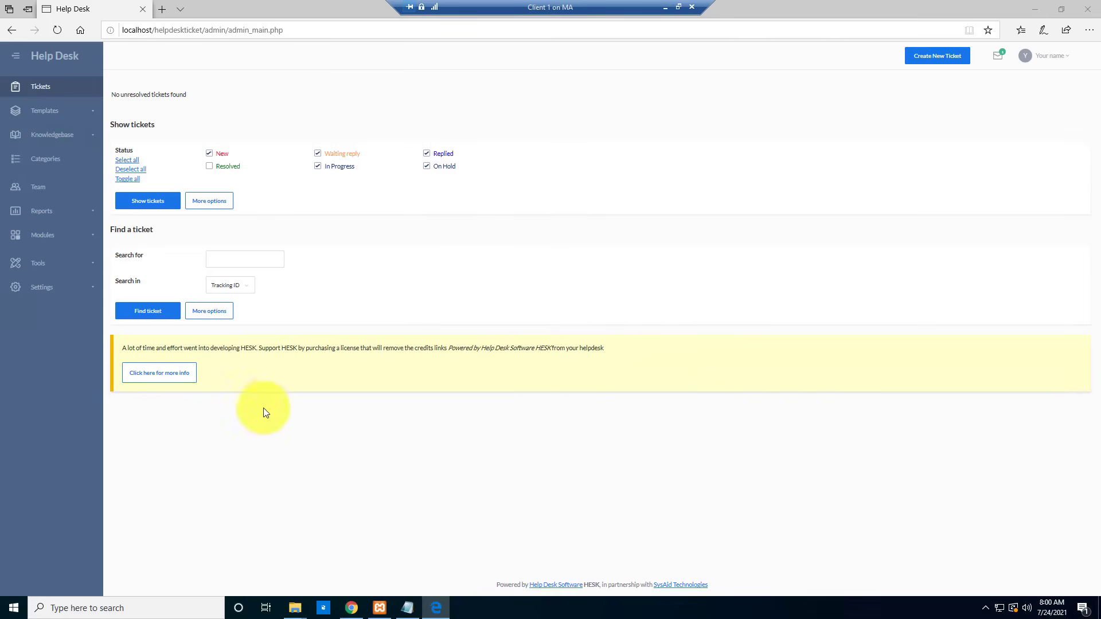
Open a new tab as its own browser window and load localhost.
{"action": "left_click", "coordinate": [159, 5]}
{"action": "left_click_drag", "start_coordinate": [208, 12], "coordinate": [466, 169]}
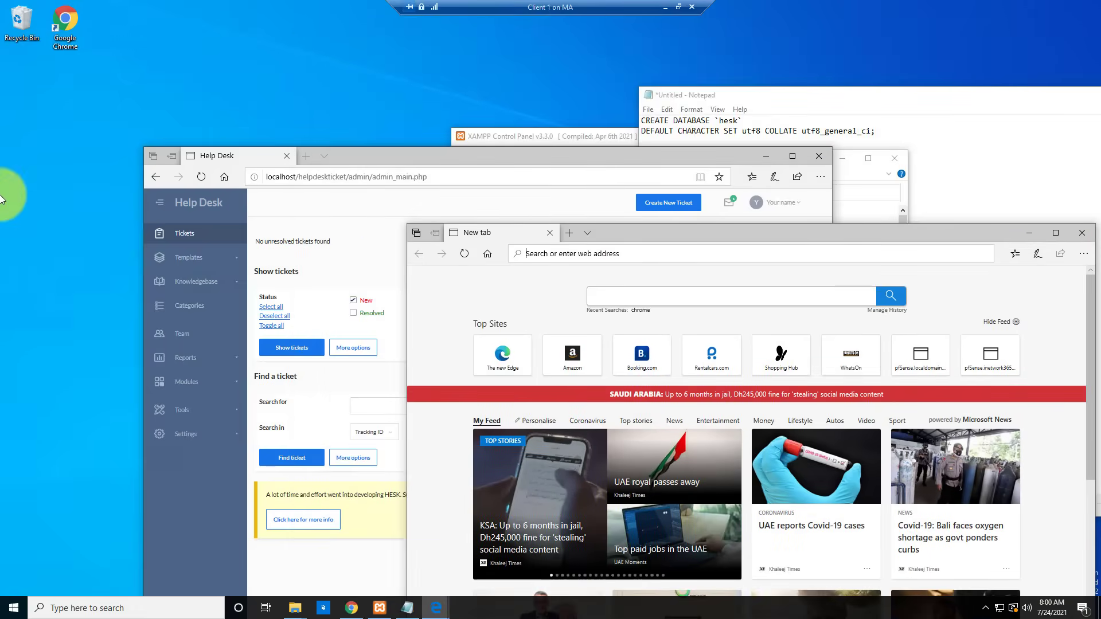
{"action": "type", "text": "h"}
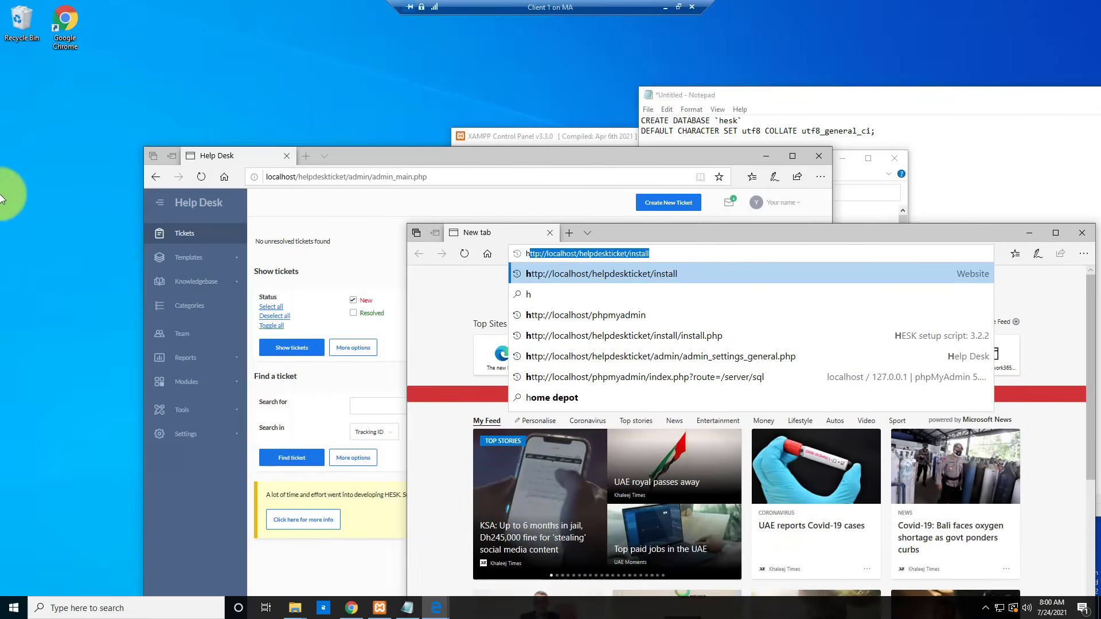
{"action": "key", "text": "End"}
{"action": "key", "text": "BackSpace"}
{"action": "key", "text": "BackSpace"}
{"action": "key", "text": "BackSpace"}
{"action": "key", "text": "BackSpace"}
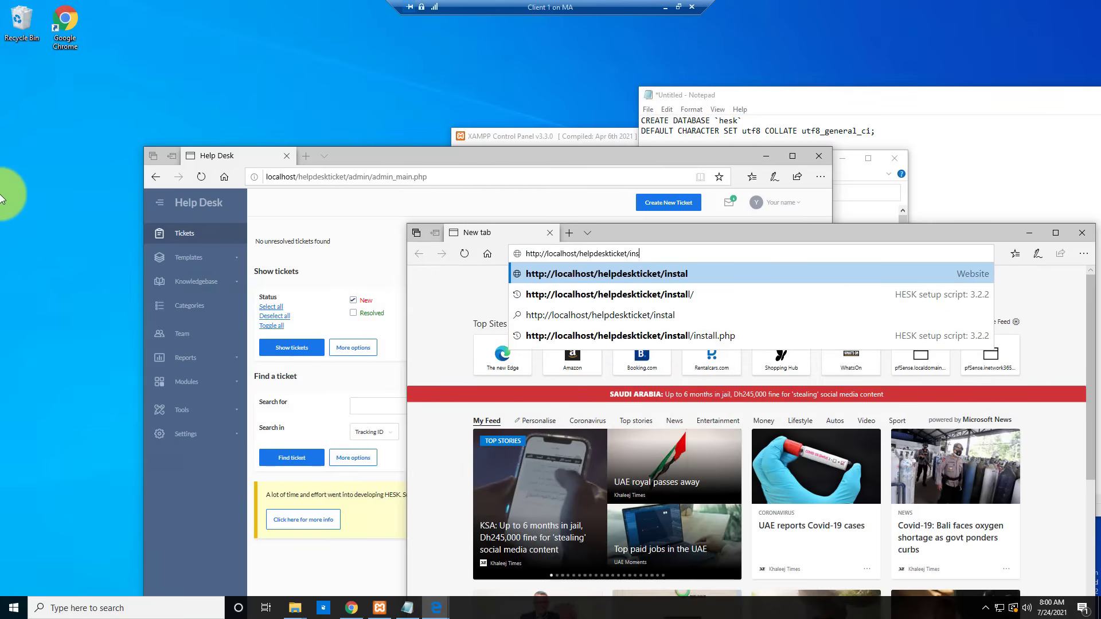
{"action": "key", "text": "BackSpace"}
{"action": "key", "text": "BackSpace"}
{"action": "key", "text": "BackSpace"}
{"action": "key", "text": "BackSpace"}
{"action": "key", "text": "Down"}
{"action": "key", "text": "Return"}
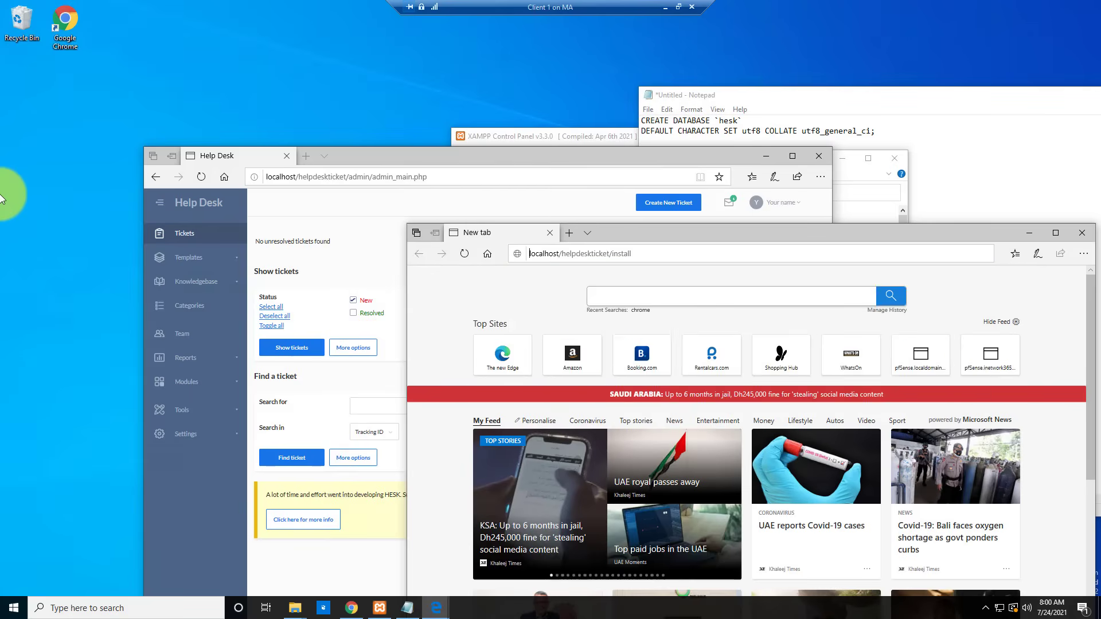
{"action": "left_click_drag", "start_coordinate": [561, 253], "coordinate": [799, 275]}
{"action": "key", "text": "BackSpace"}
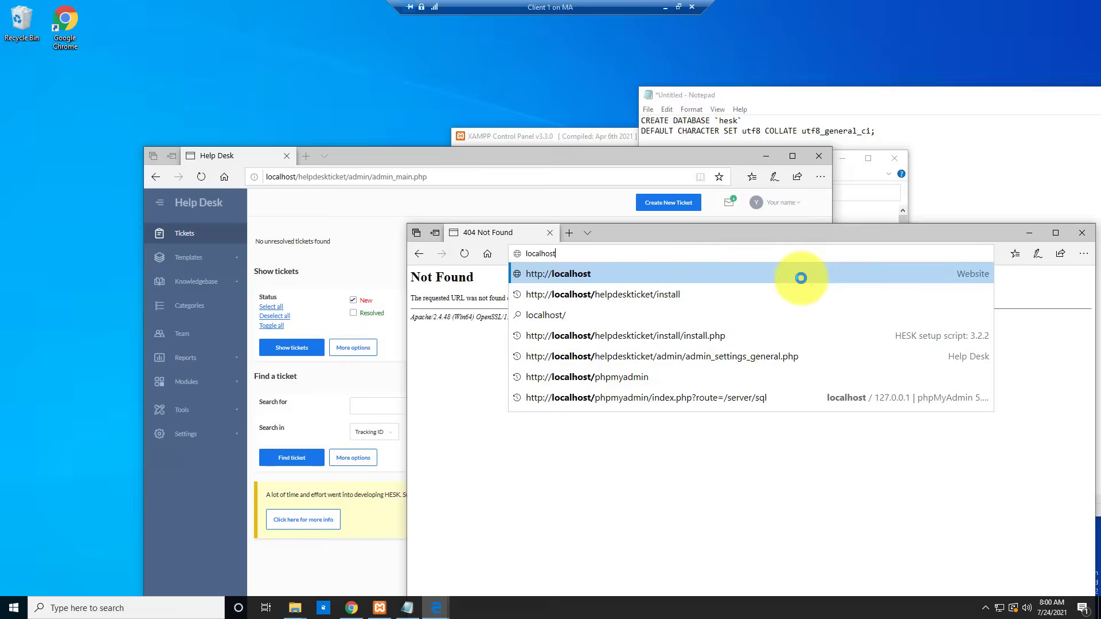
{"action": "key", "text": "Return"}
Load the HESK help desk home page at localhost/helpdeskticket/.
{"action": "left_click_drag", "start_coordinate": [786, 231], "coordinate": [869, 49]}
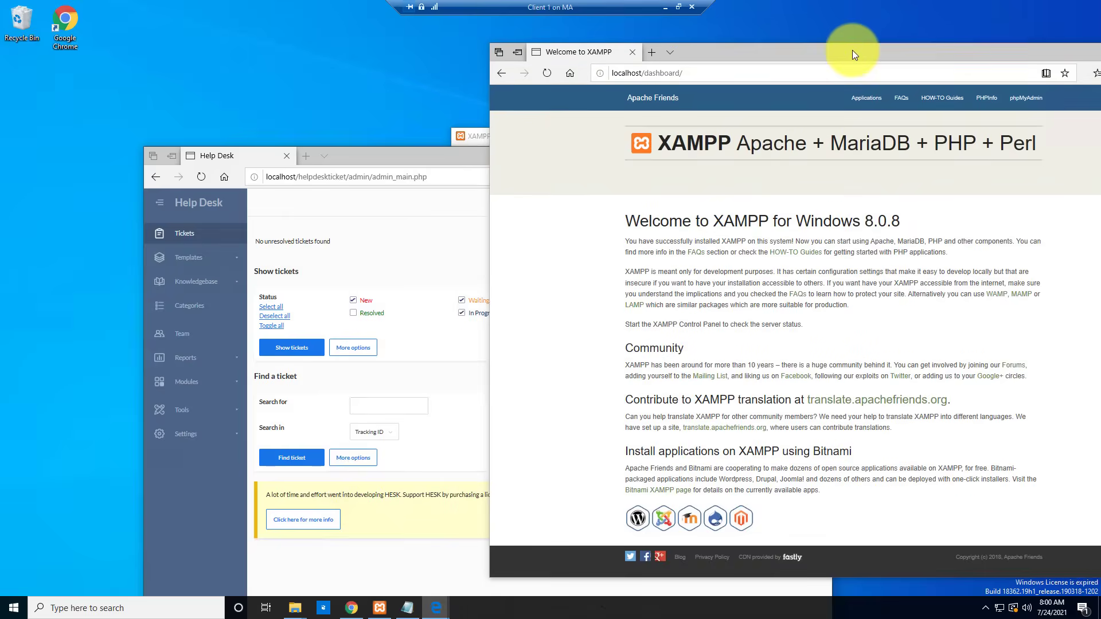
{"action": "left_click", "coordinate": [703, 73]}
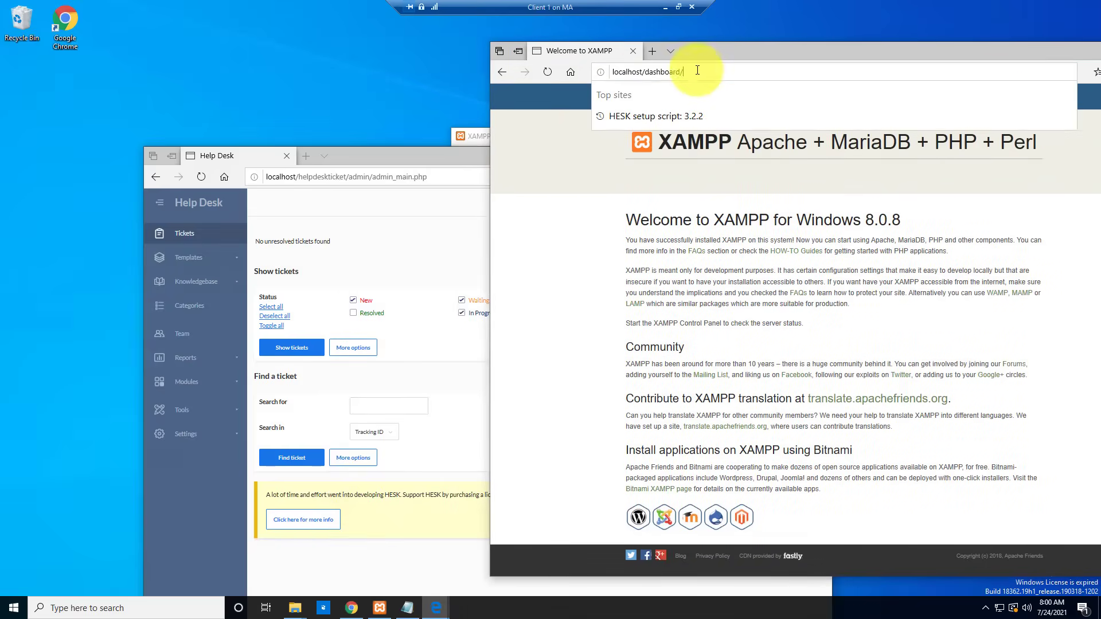
{"action": "left_click_drag", "start_coordinate": [644, 72], "coordinate": [821, 88]}
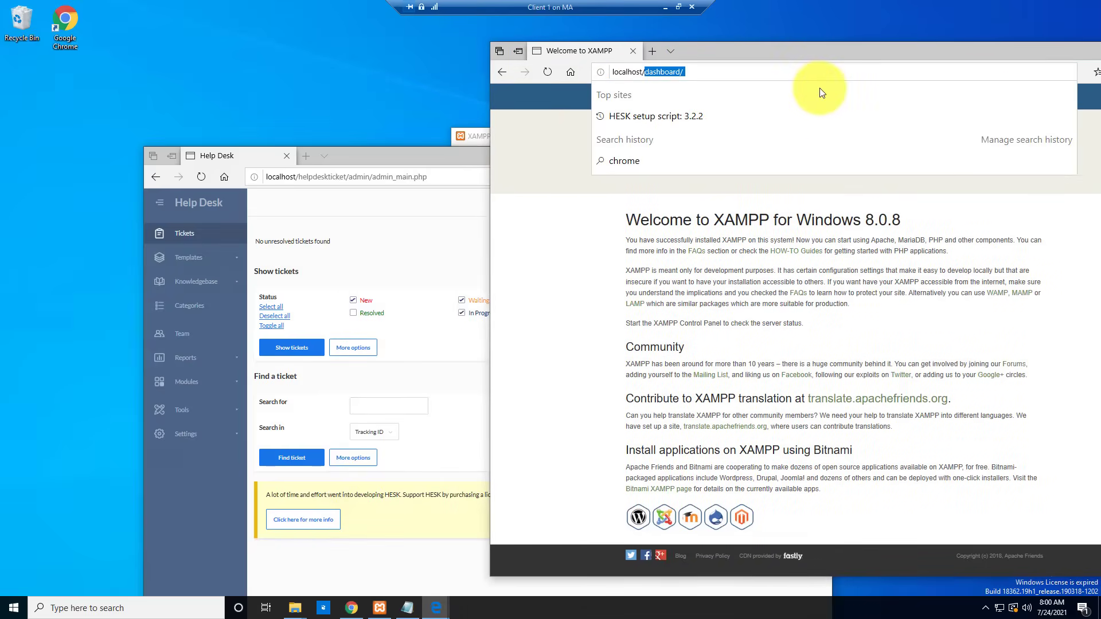
{"action": "key", "text": "Return"}
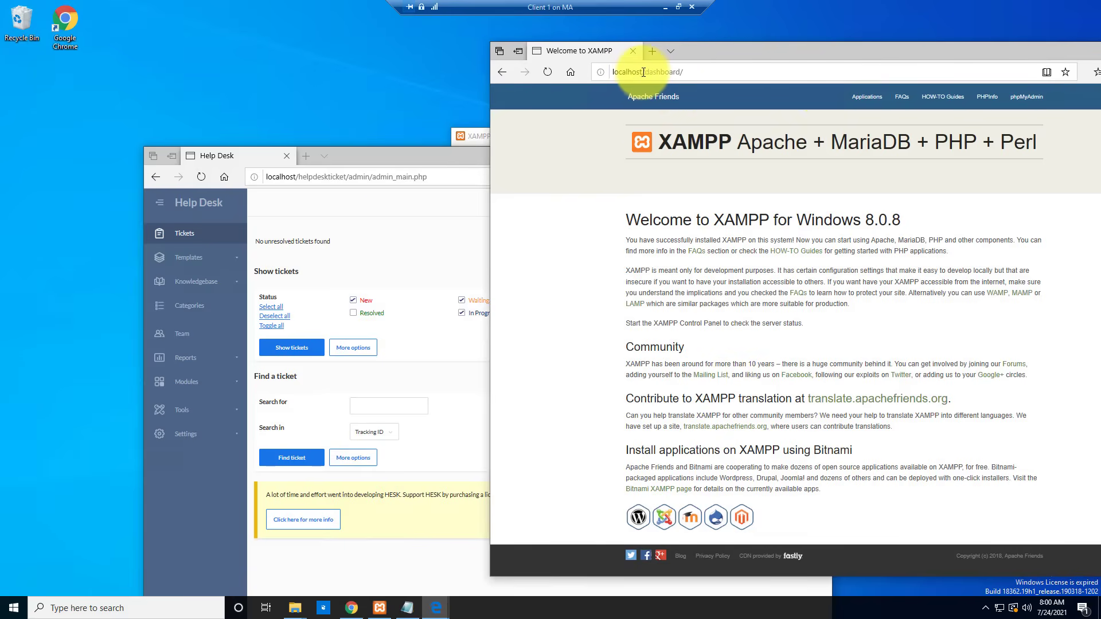
{"action": "left_click_drag", "start_coordinate": [645, 72], "coordinate": [788, 71]}
{"action": "type", "text": "helpdeskticket/install"}
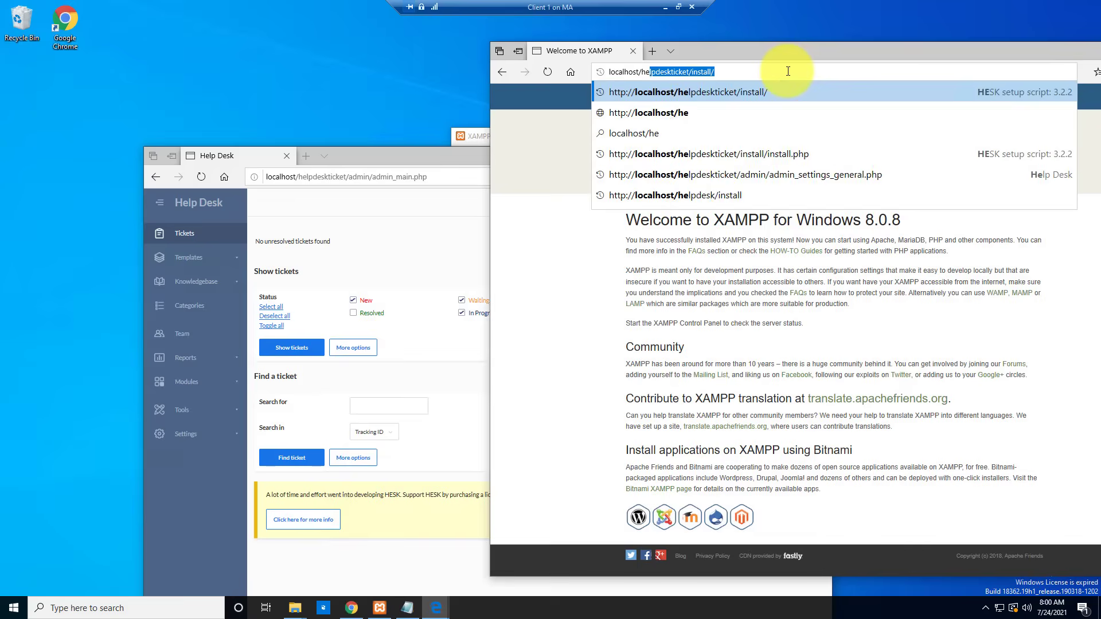
{"action": "key", "text": "Right"}
{"action": "key", "text": "BackSpace"}
{"action": "key", "text": "BackSpace"}
{"action": "key", "text": "BackSpace"}
{"action": "key", "text": "BackSpace"}
{"action": "key", "text": "BackSpace"}
{"action": "key", "text": "BackSpace"}
{"action": "key", "text": "BackSpace"}
{"action": "key", "text": "BackSpace"}
{"action": "key", "text": "BackSpace"}
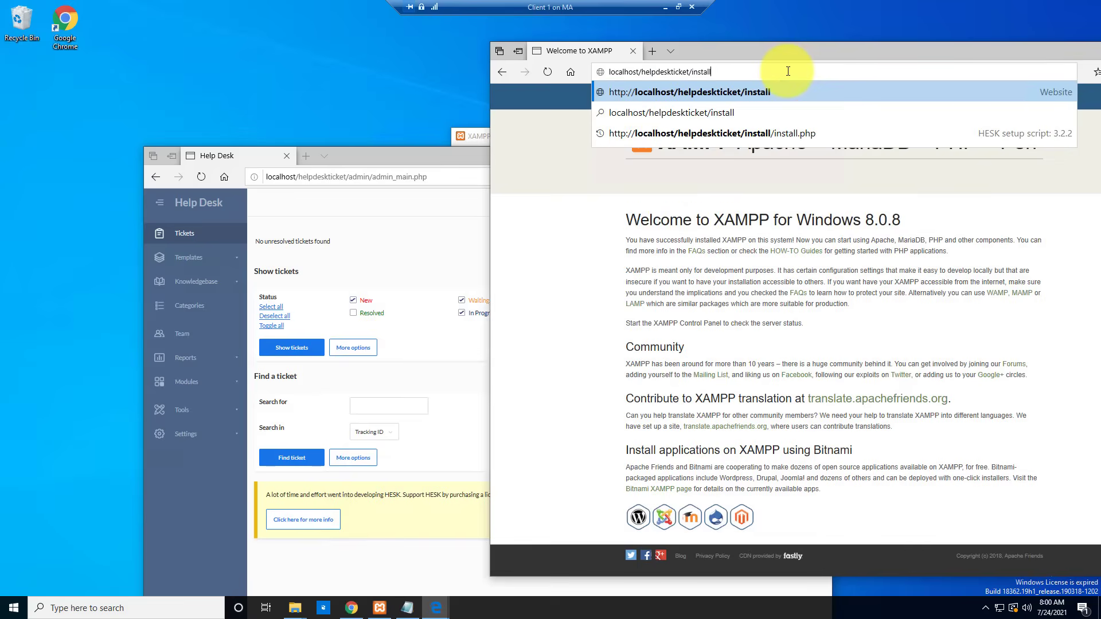
{"action": "key", "text": "Return"}
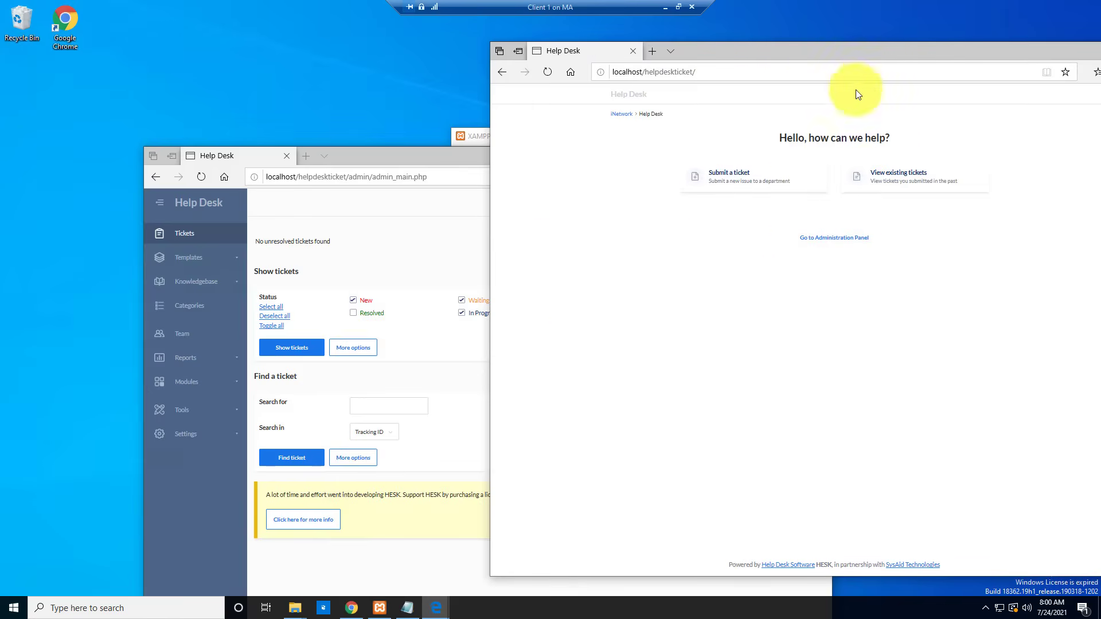
Start a new ticket with the requester's name, e-mail address and High priority.
{"action": "left_click", "coordinate": [729, 185]}
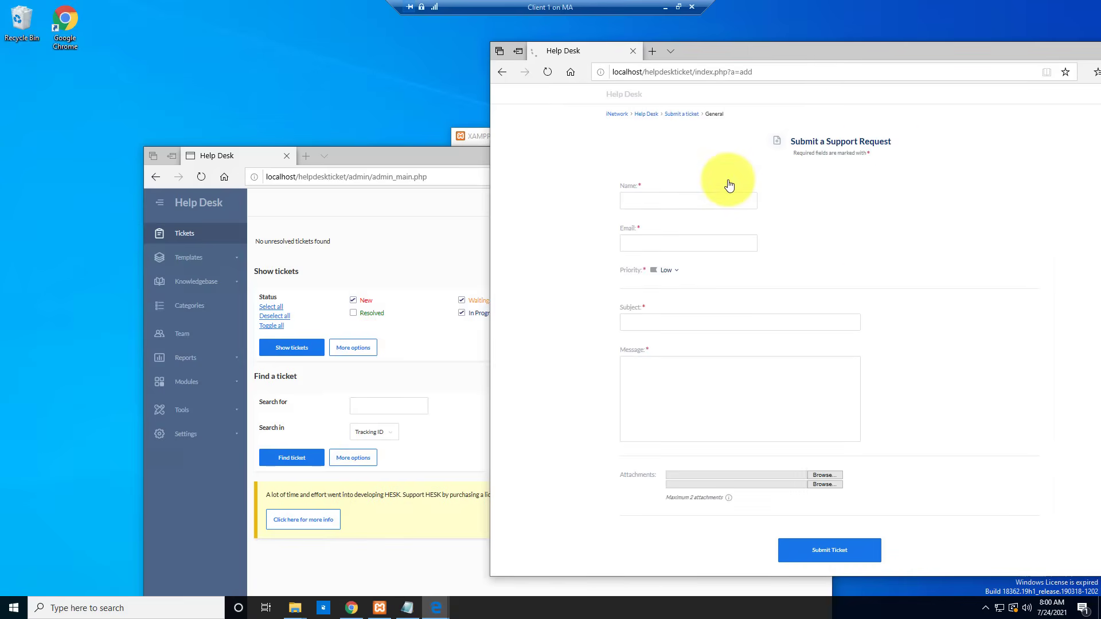
{"action": "left_click", "coordinate": [647, 202]}
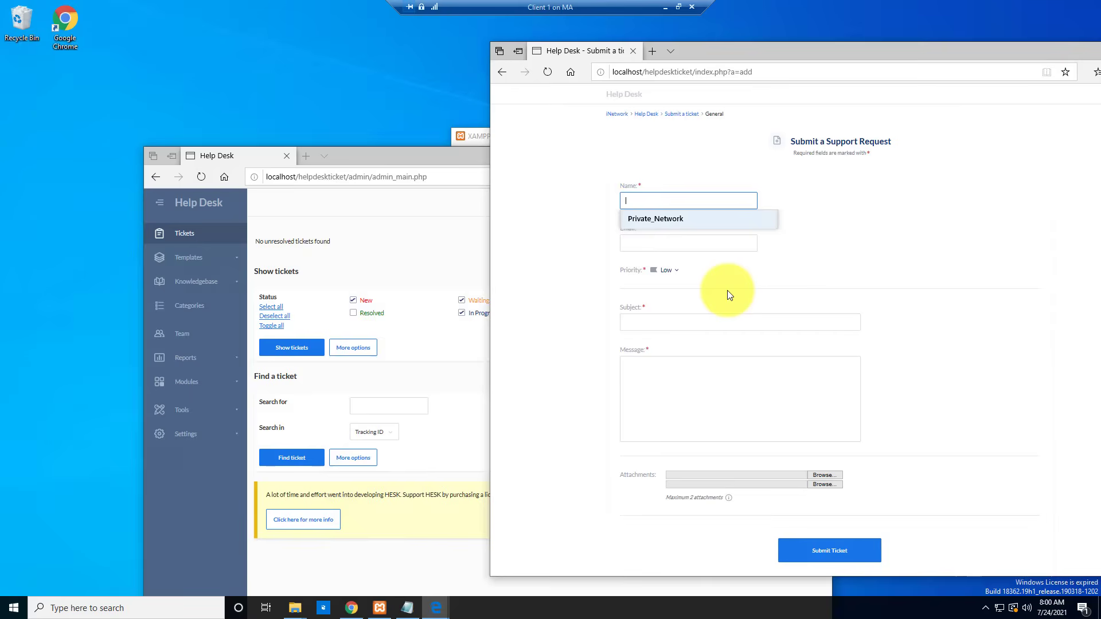
{"action": "type", "text": "John"}
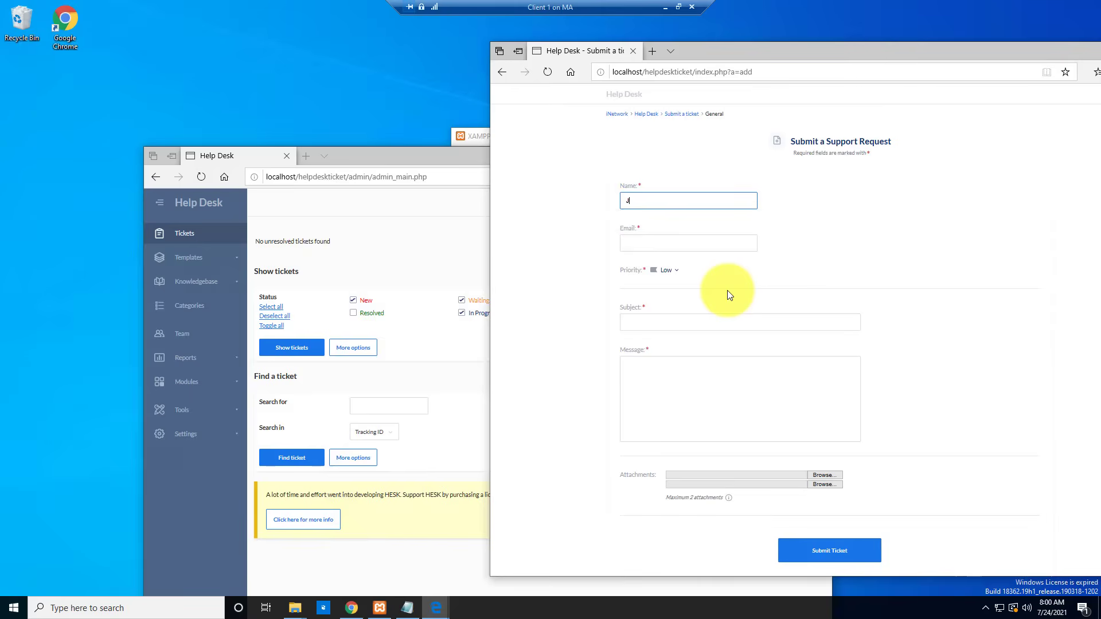
{"action": "key", "text": "Tab"}
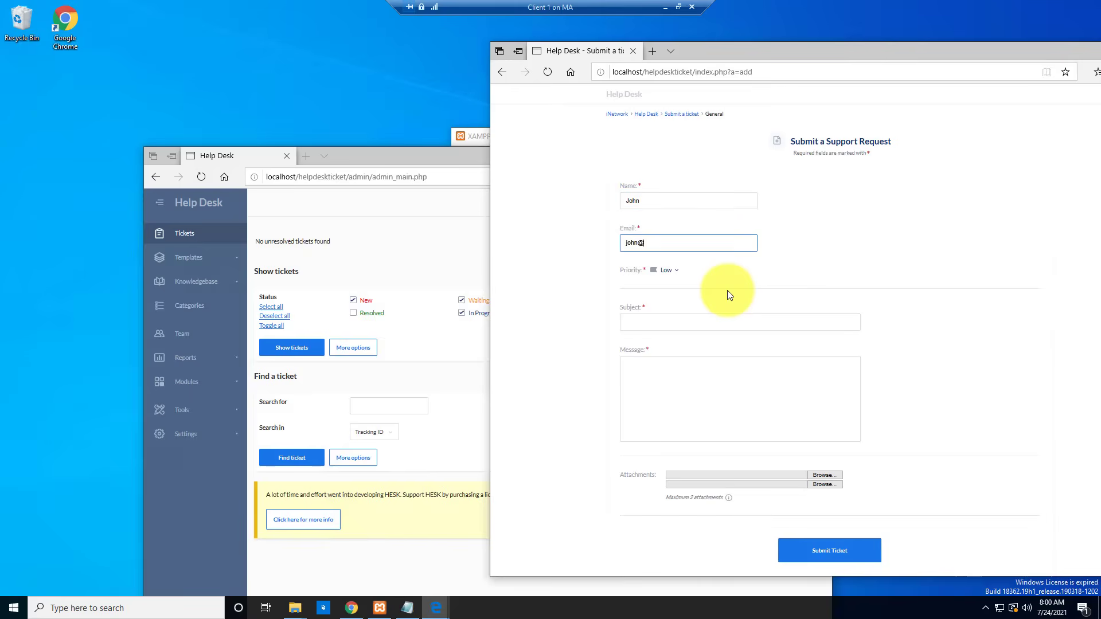
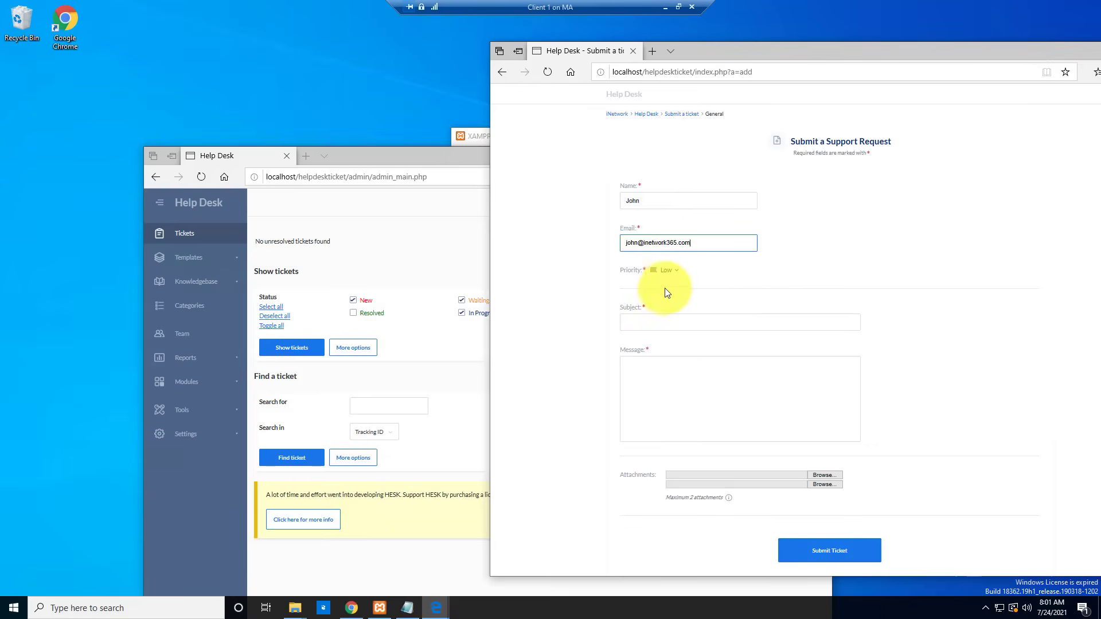
{"action": "left_click", "coordinate": [672, 272]}
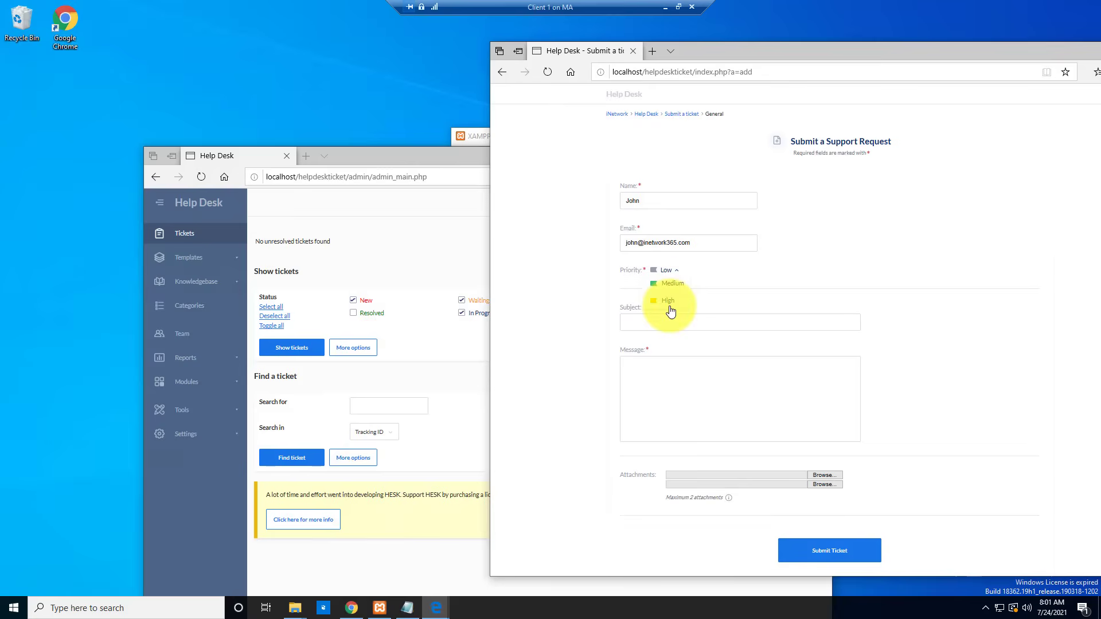
{"action": "left_click", "coordinate": [667, 310]}
Add subject 'Outlook is not working' and a message, submit, then return to the admin window.
{"action": "left_click", "coordinate": [641, 321]}
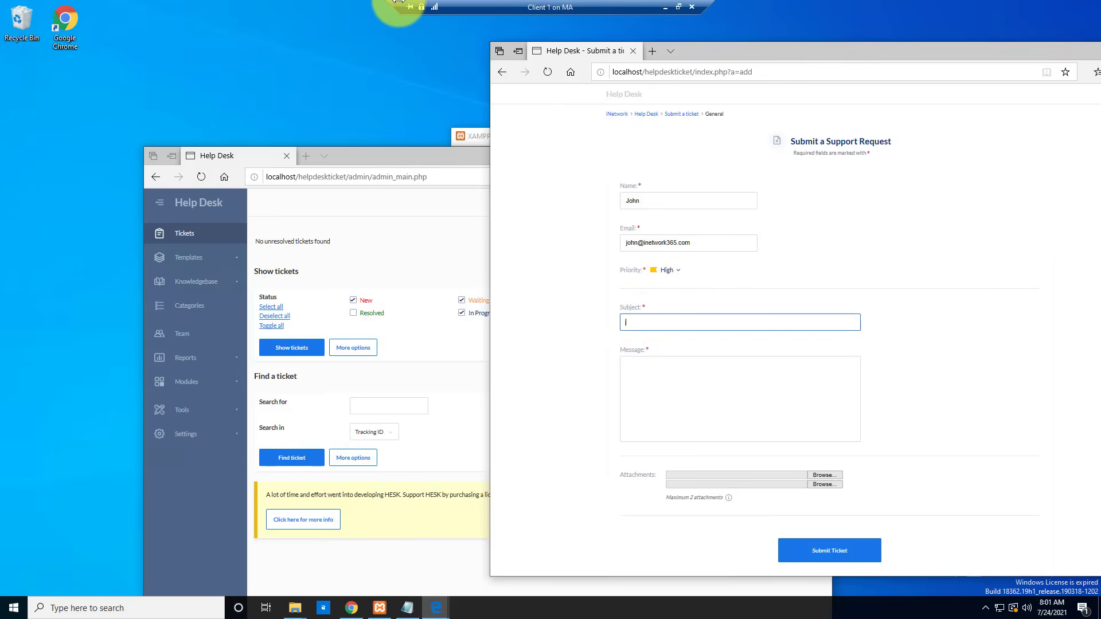
{"action": "type", "text": "Outlook is"}
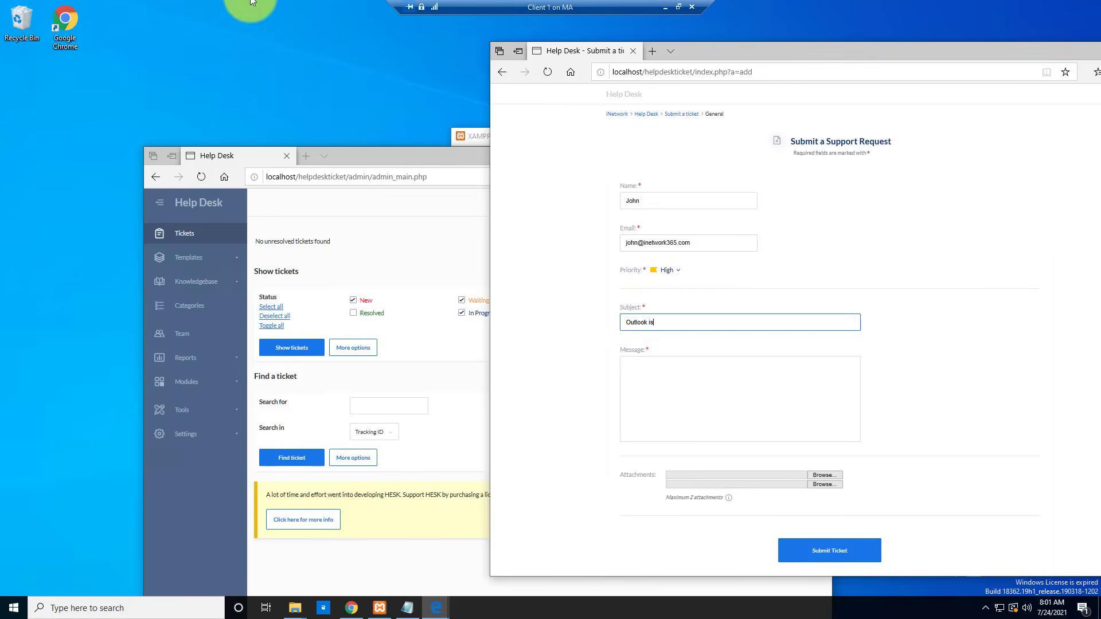
{"action": "type", "text": " not working"}
{"action": "left_click", "coordinate": [642, 370]}
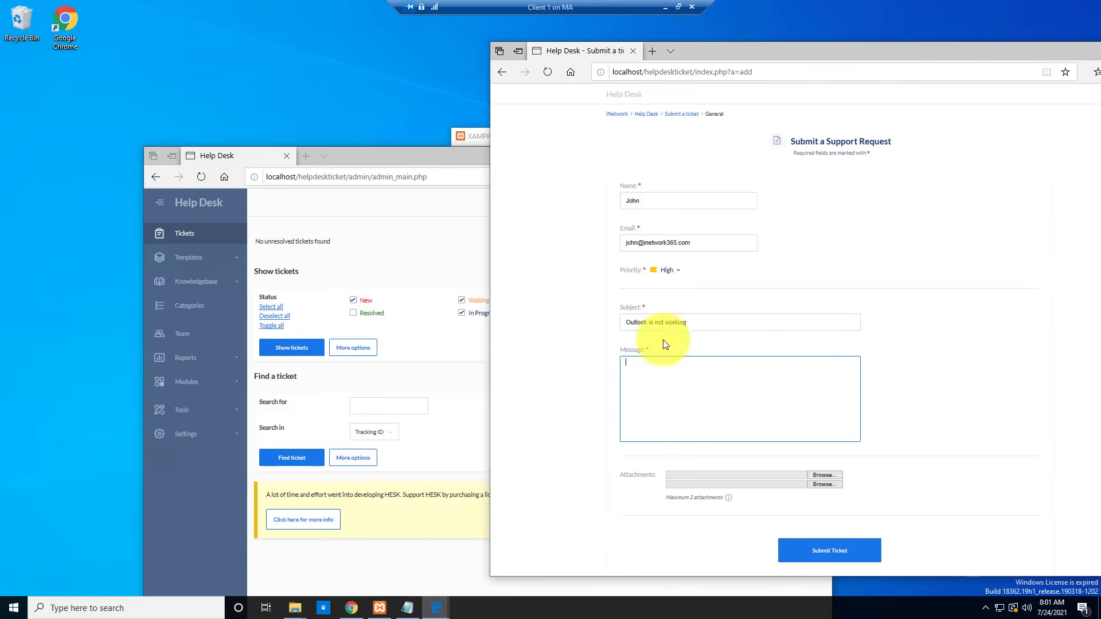
{"action": "key", "text": "ctrl+a"}
{"action": "type", "text": "My outlook keeps har"}
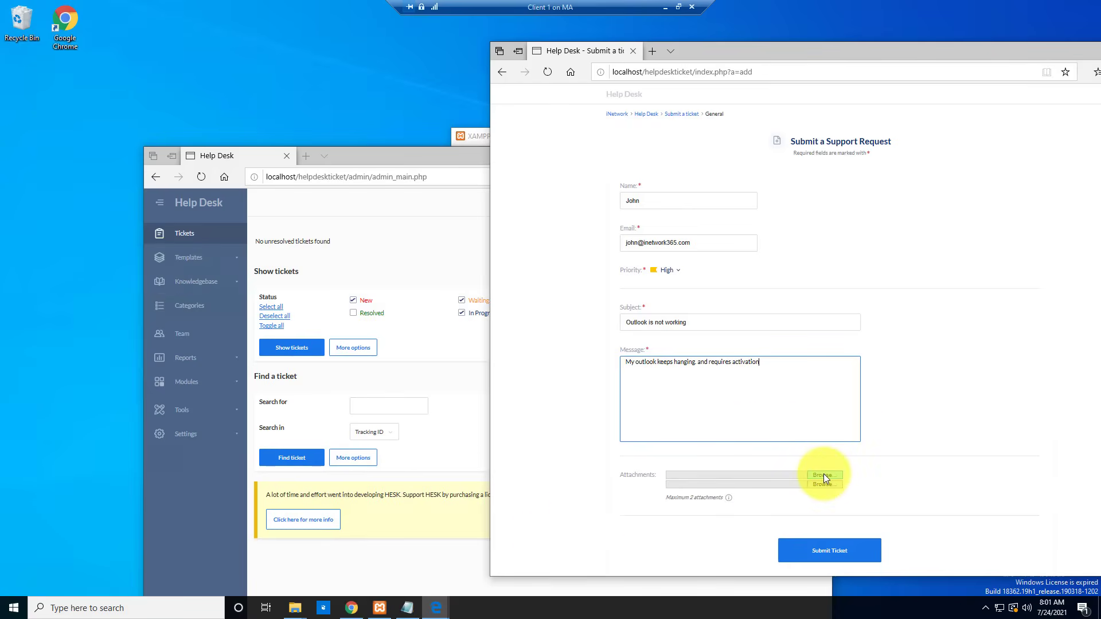
{"action": "left_click", "coordinate": [817, 552]}
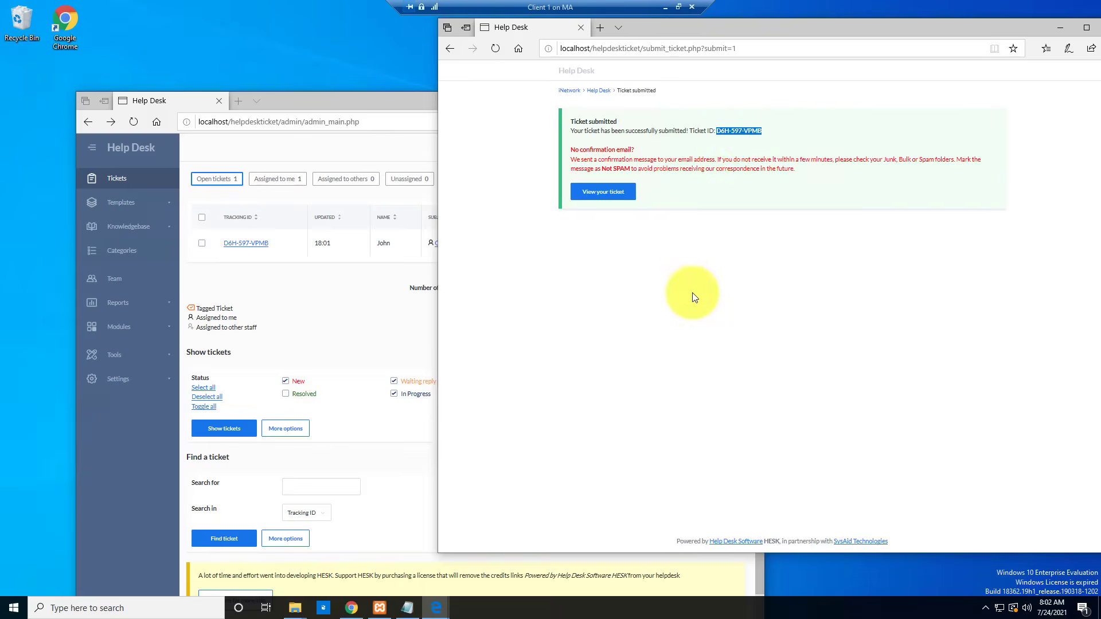
{"action": "left_click", "coordinate": [315, 101]}
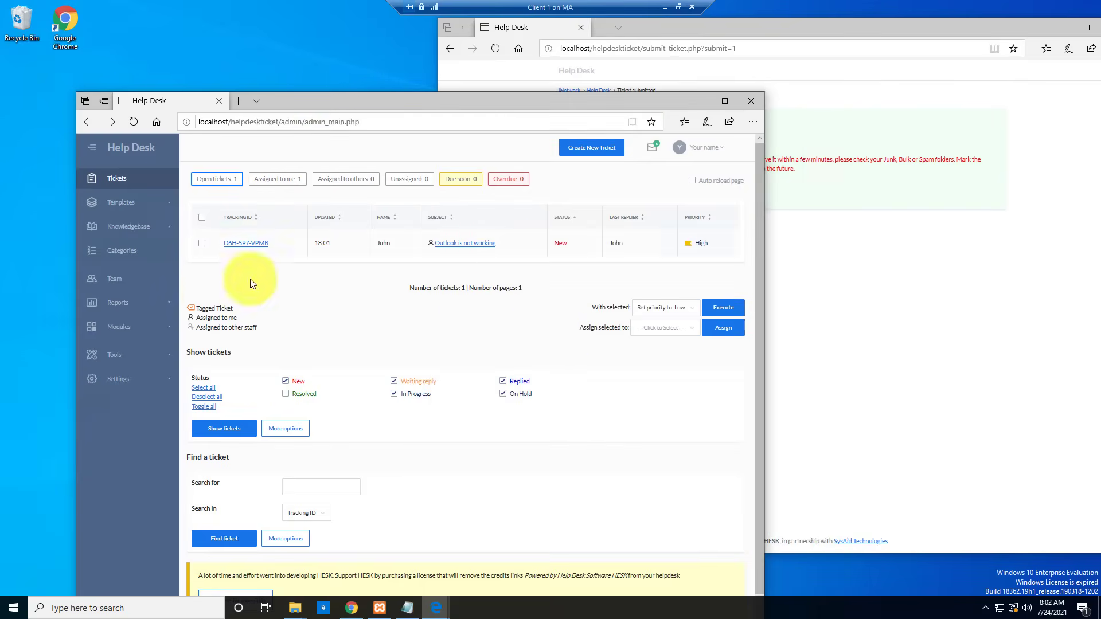
Refresh the admin ticket list and open the 'Outlook is not working' ticket.
{"action": "left_click", "coordinate": [133, 121]}
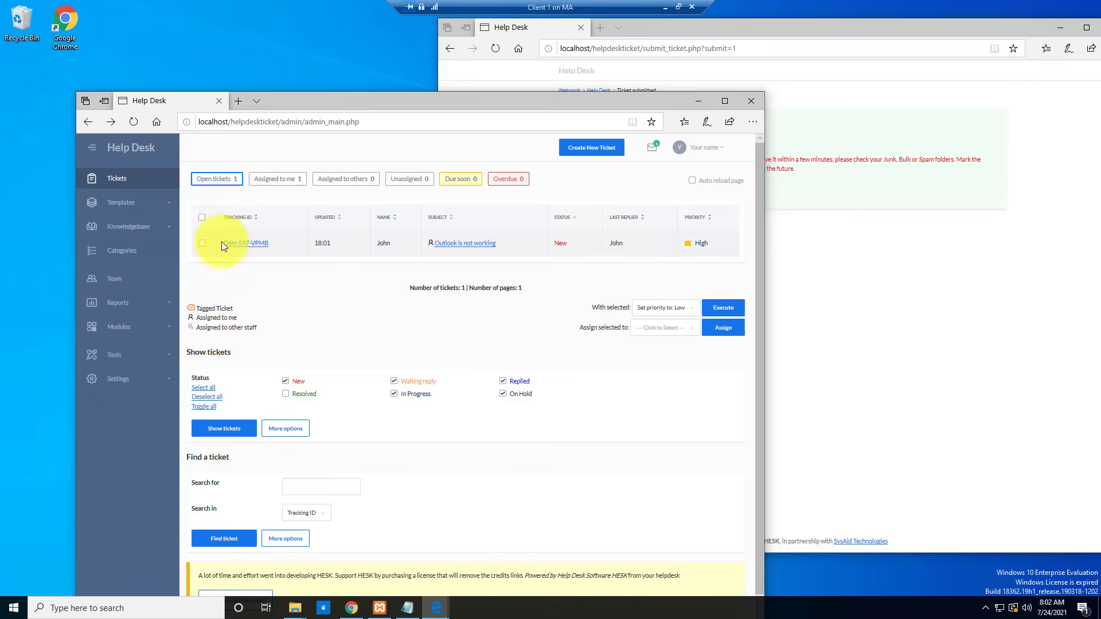
{"action": "left_click", "coordinate": [245, 243]}
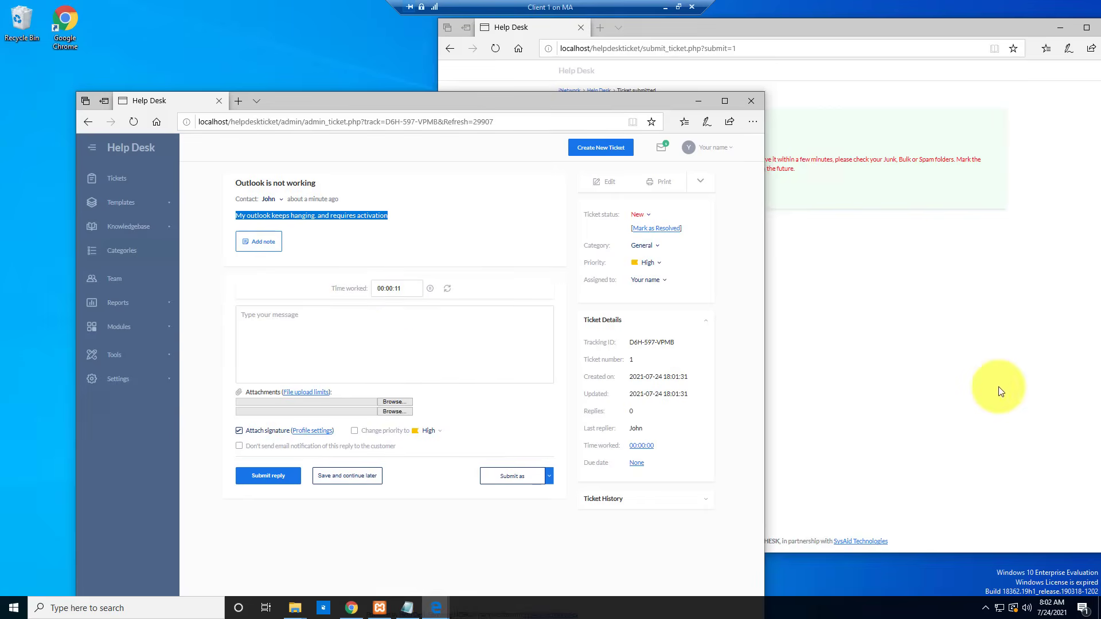
Reply 'the issues is resolved' to the ticket and submit it as Resolved.
{"action": "left_click", "coordinate": [341, 337]}
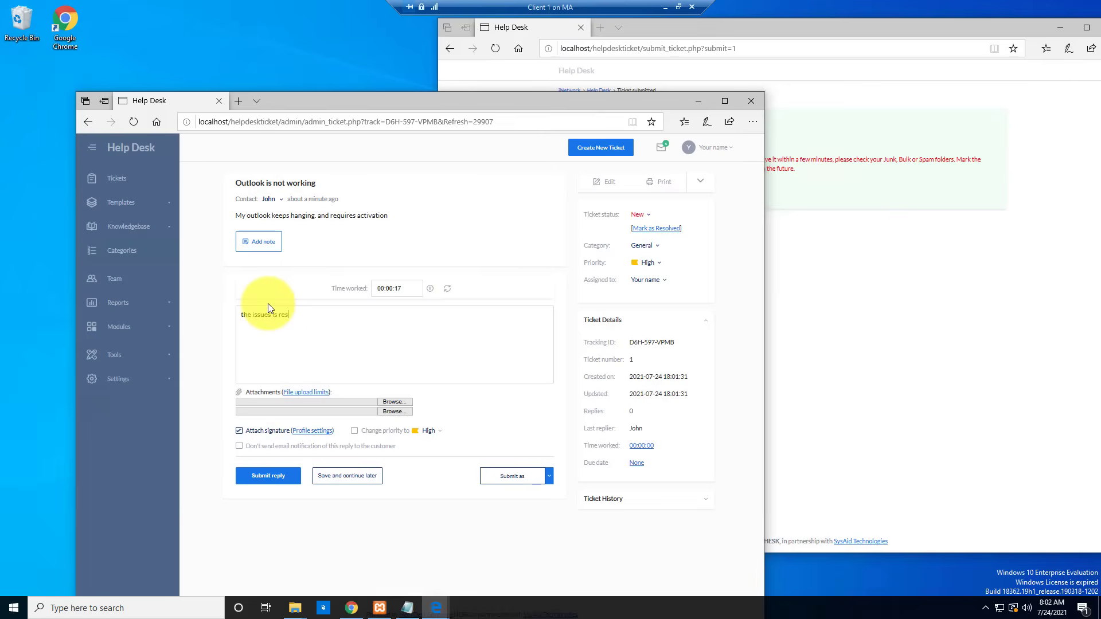
{"action": "type", "text": "the issues is resolved."}
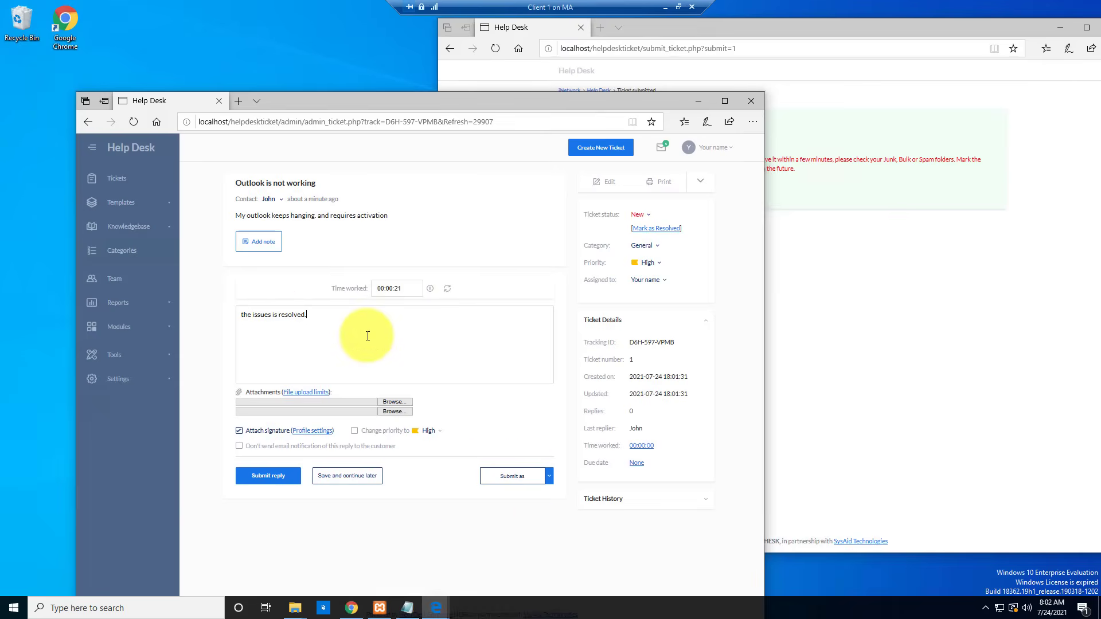
{"action": "left_click", "coordinate": [552, 478]}
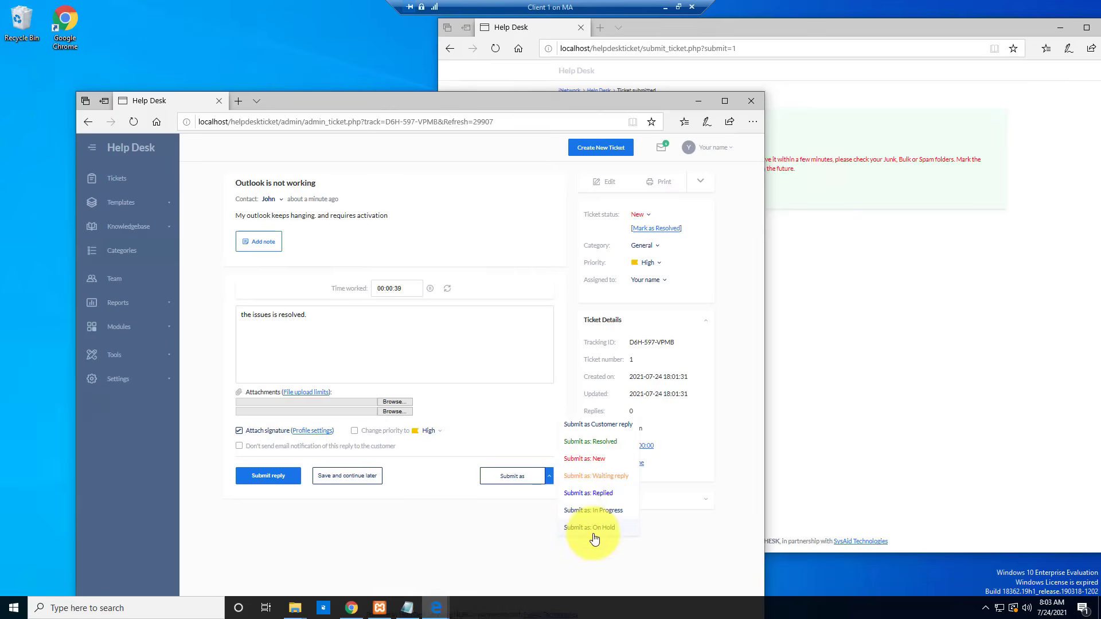
{"action": "left_click", "coordinate": [569, 442]}
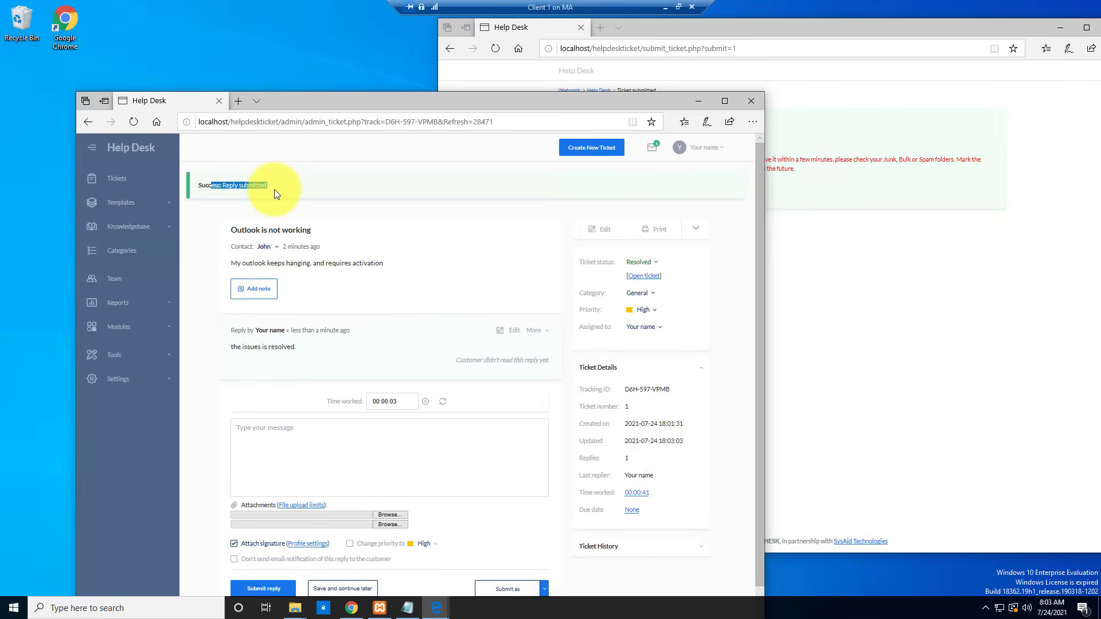
View the resolved ticket as the customer, then bring the admin window back full-screen.
{"action": "left_click", "coordinate": [852, 243]}
{"action": "left_click_drag", "start_coordinate": [763, 131], "coordinate": [717, 134]}
{"action": "right_click", "coordinate": [731, 136]}
{"action": "left_click", "coordinate": [745, 143]}
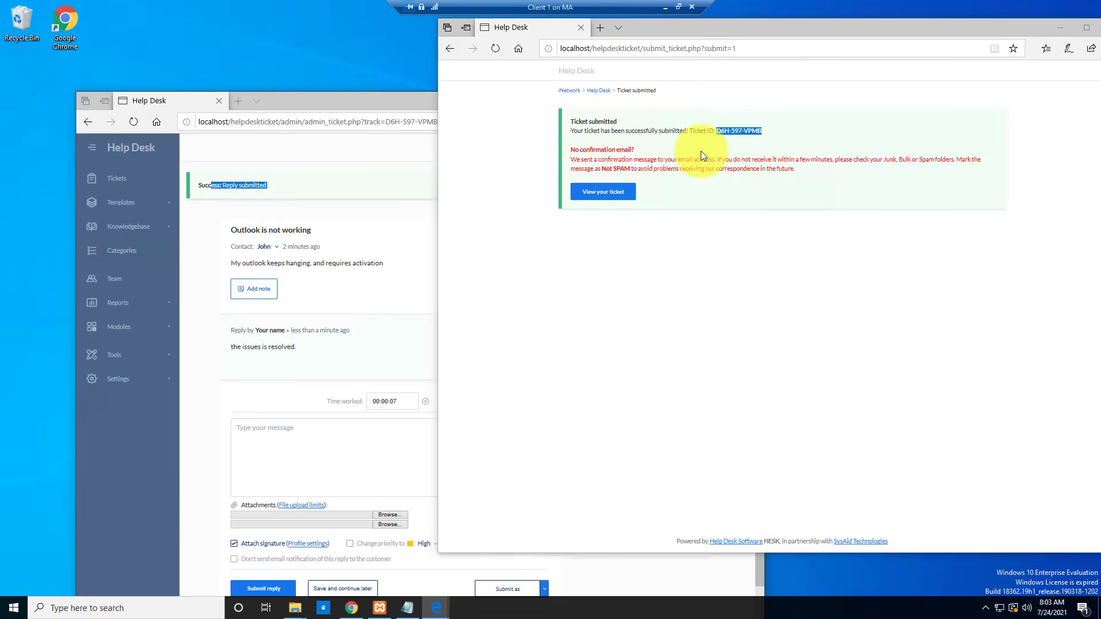
{"action": "left_click", "coordinate": [606, 193]}
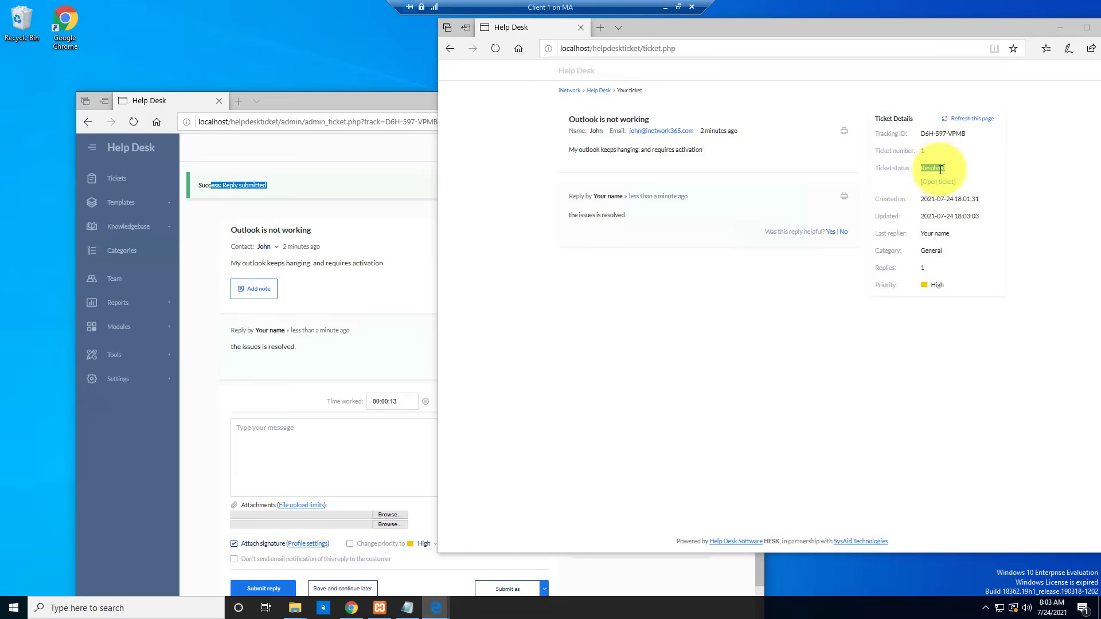
{"action": "left_click", "coordinate": [354, 101]}
{"action": "double_click", "coordinate": [359, 101]}
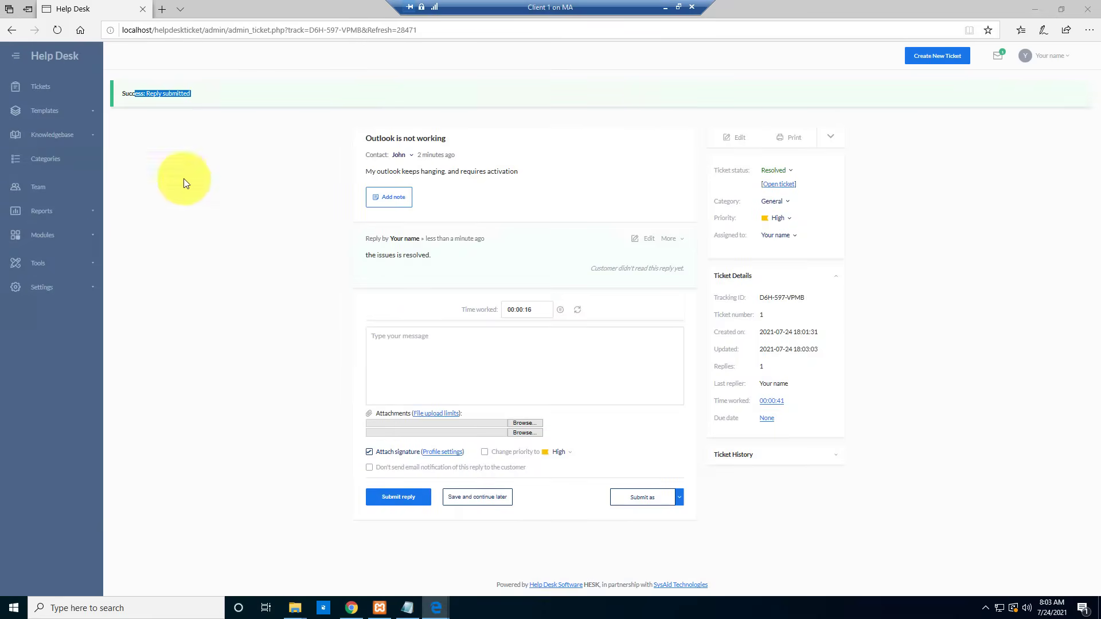
Browse Tools, Settings, Tickets, Canned responses, Templates and Categories, ending at Team.
{"action": "left_click", "coordinate": [63, 263]}
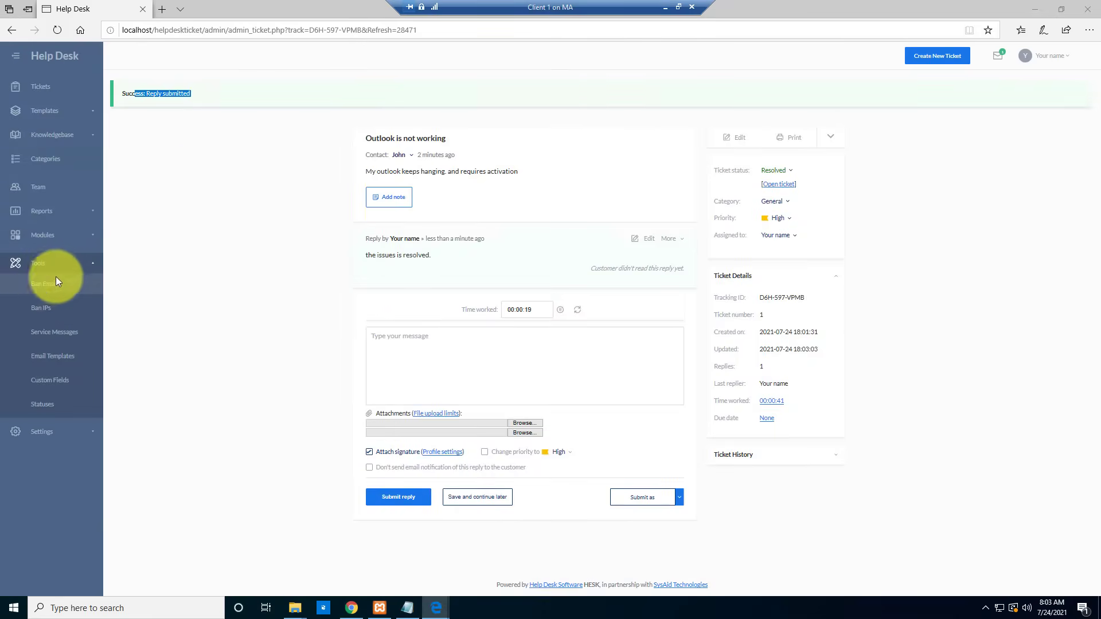
{"action": "left_click", "coordinate": [44, 433]}
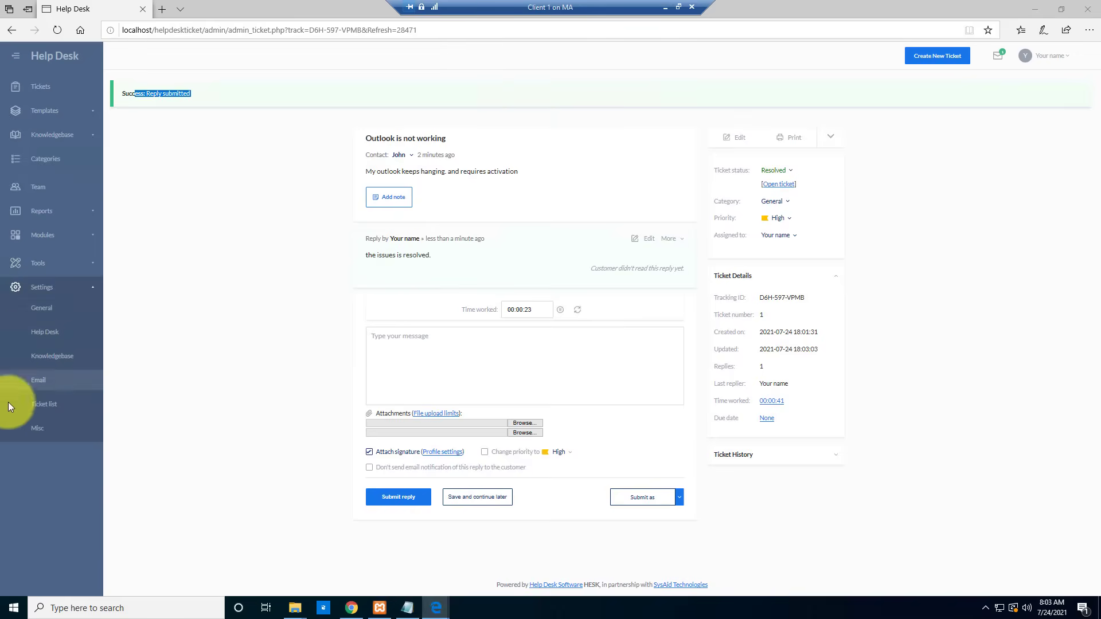
{"action": "left_click", "coordinate": [40, 95]}
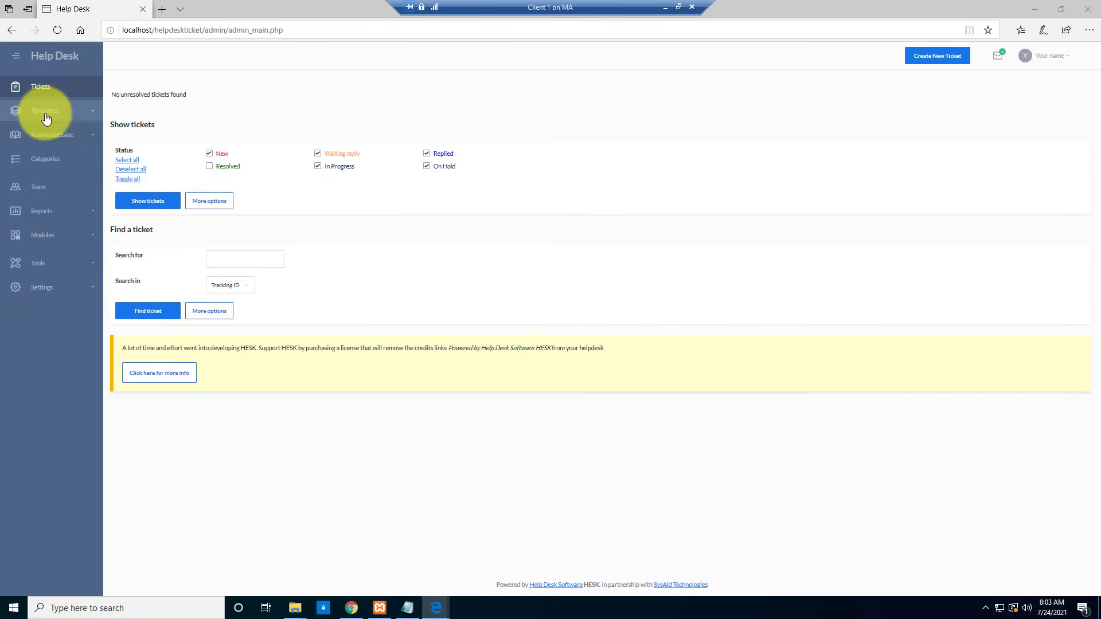
{"action": "left_click", "coordinate": [44, 110]}
{"action": "left_click", "coordinate": [44, 137]}
{"action": "left_click", "coordinate": [38, 154]}
{"action": "left_click", "coordinate": [55, 205]}
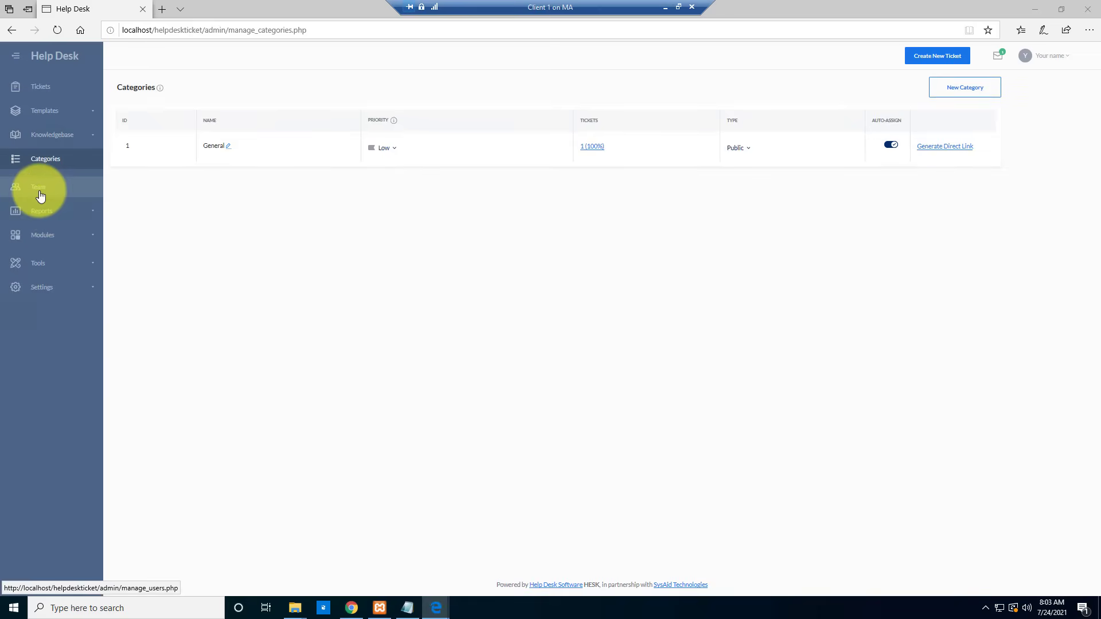
{"action": "left_click", "coordinate": [37, 190]}
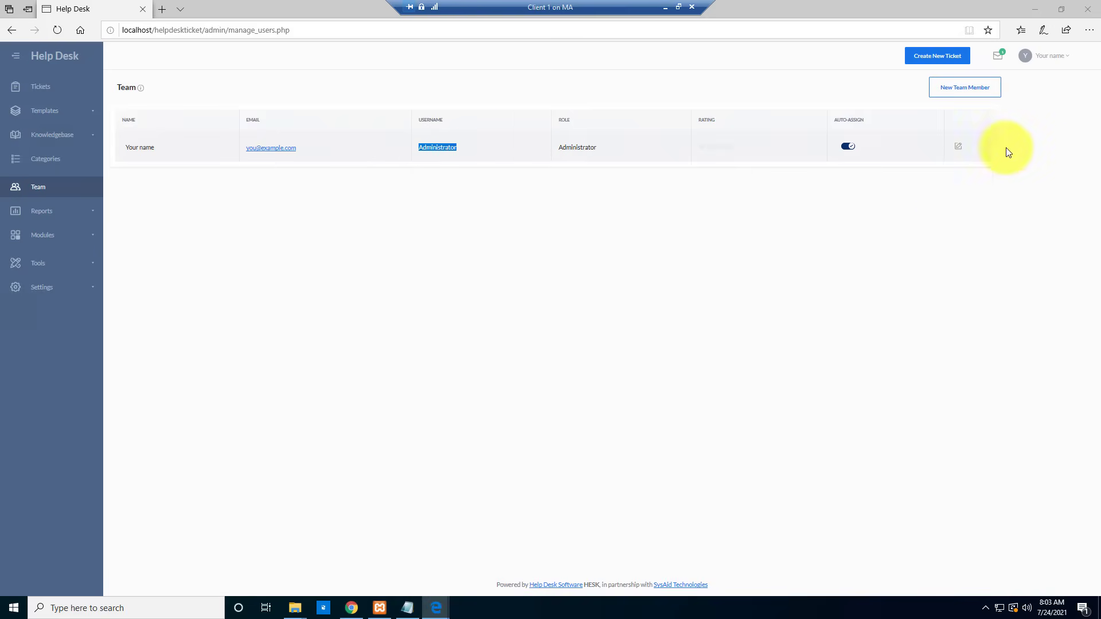
Add a new team member with real name, e-mail, username and confirmed password, then continue.
{"action": "left_click", "coordinate": [975, 89]}
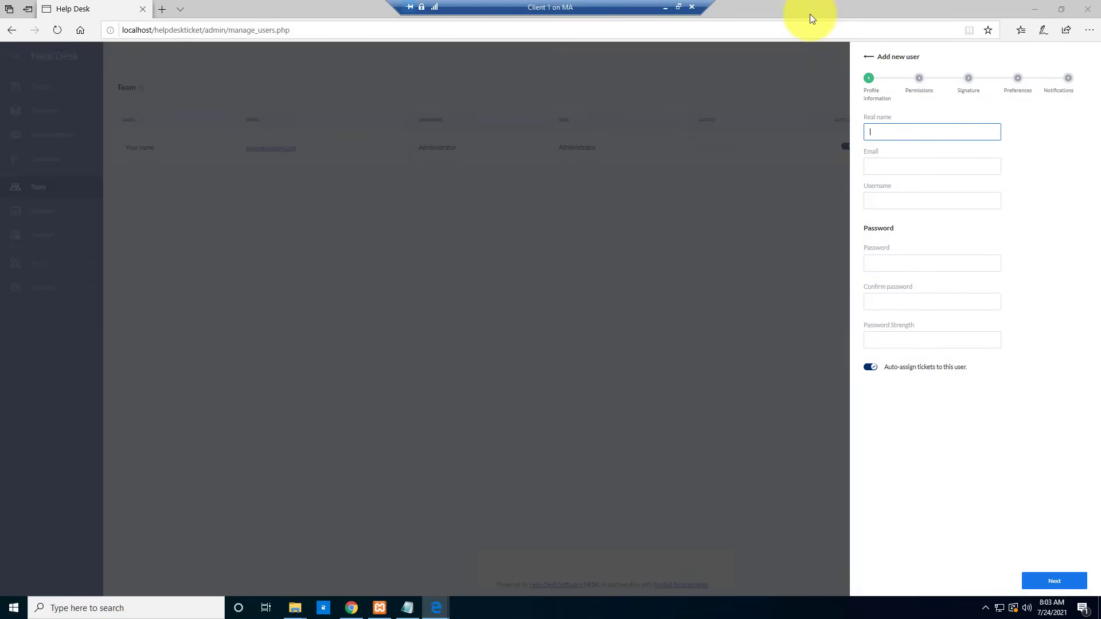
{"action": "type", "text": "Stuart"}
{"action": "key", "text": "Tab"}
{"action": "type", "text": "stuar"}
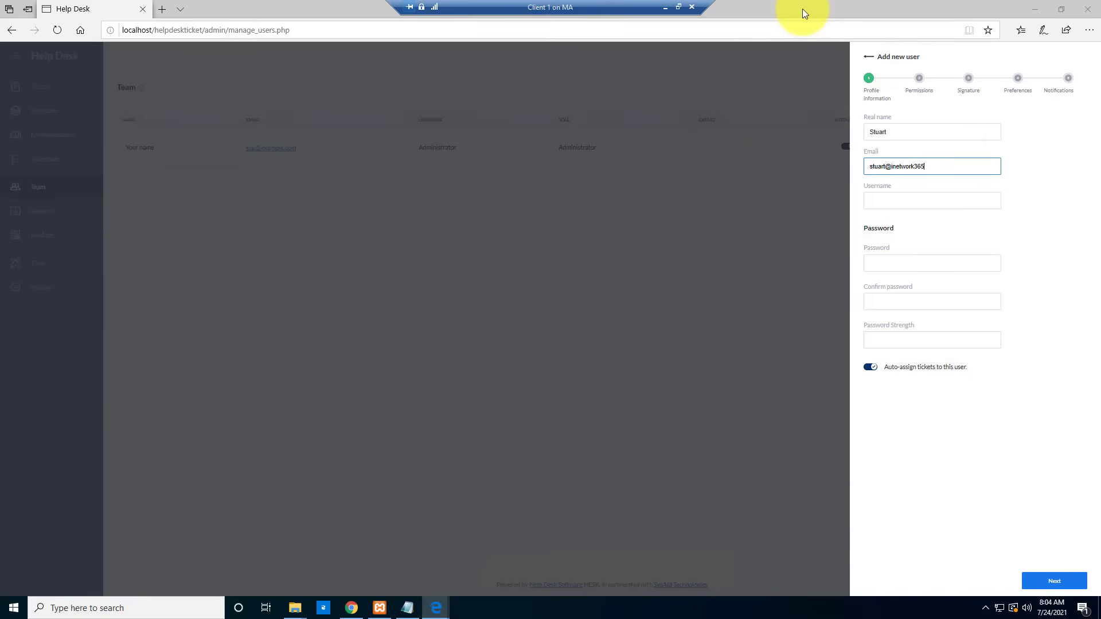
{"action": "key", "text": "Tab"}
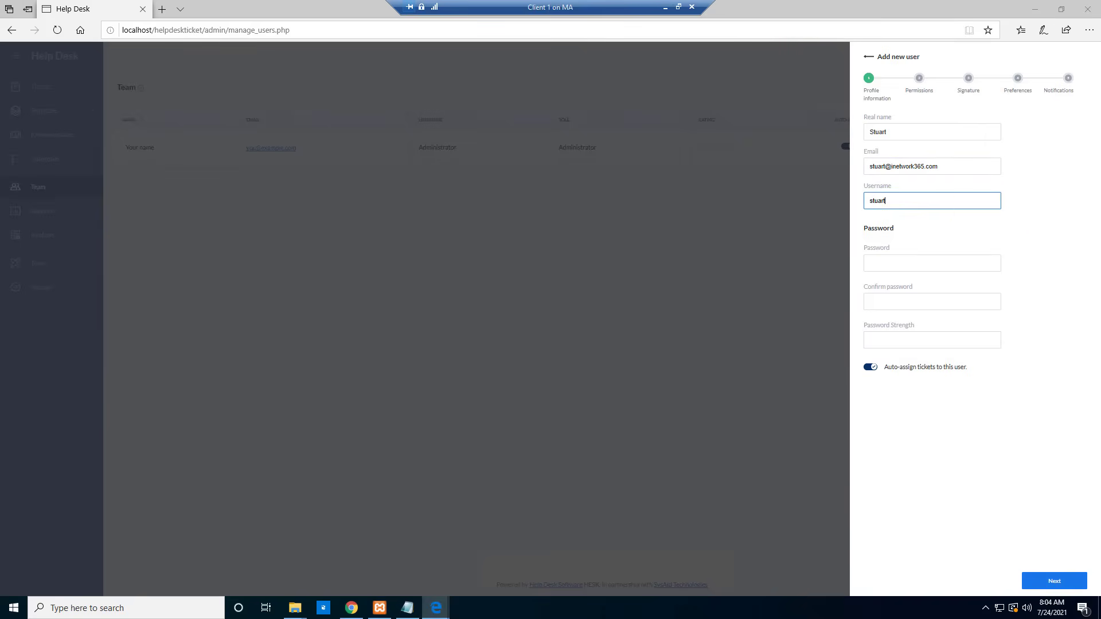
{"action": "left_click", "coordinate": [959, 265]}
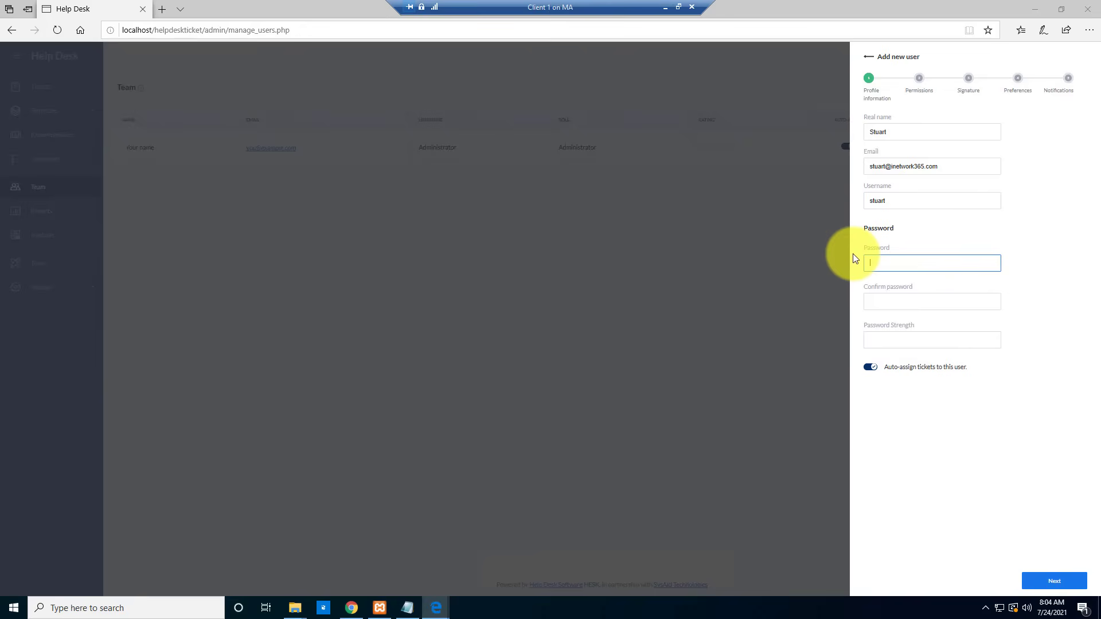
{"action": "type", "text": "123"}
{"action": "key", "text": "BackSpace"}
{"action": "key", "text": "BackSpace"}
{"action": "key", "text": "BackSpace"}
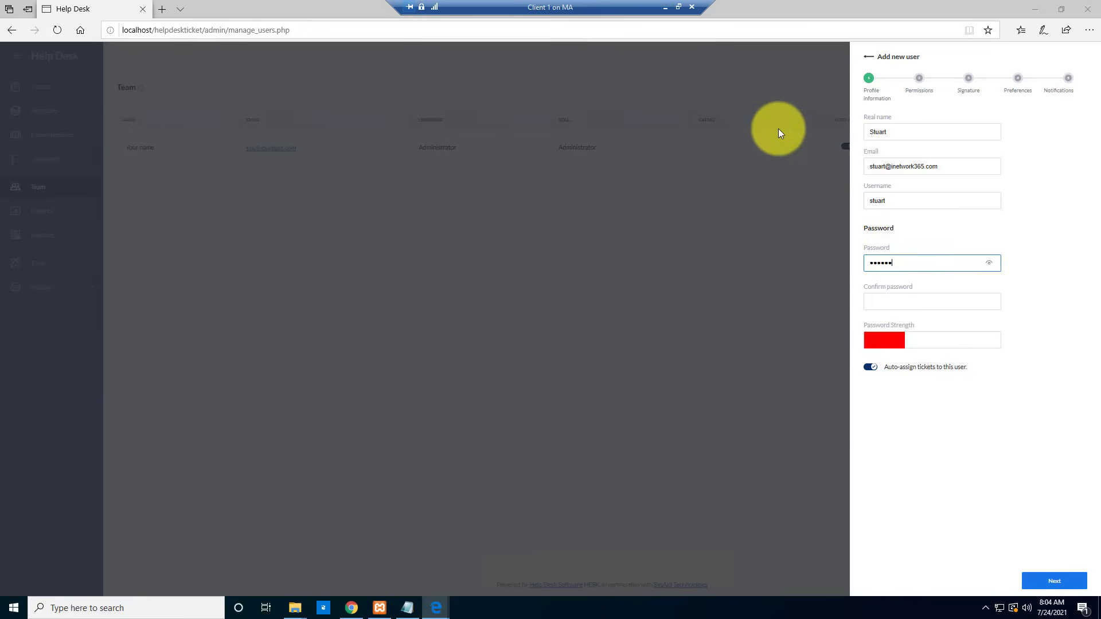
{"action": "key", "text": "Tab"}
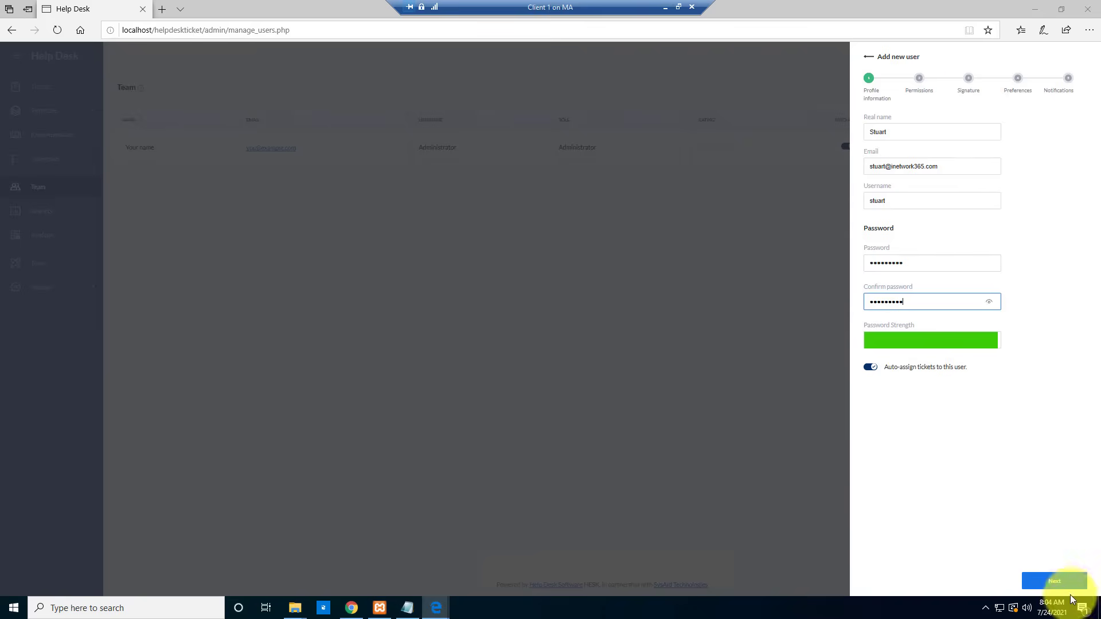
{"action": "left_click", "coordinate": [1067, 585]}
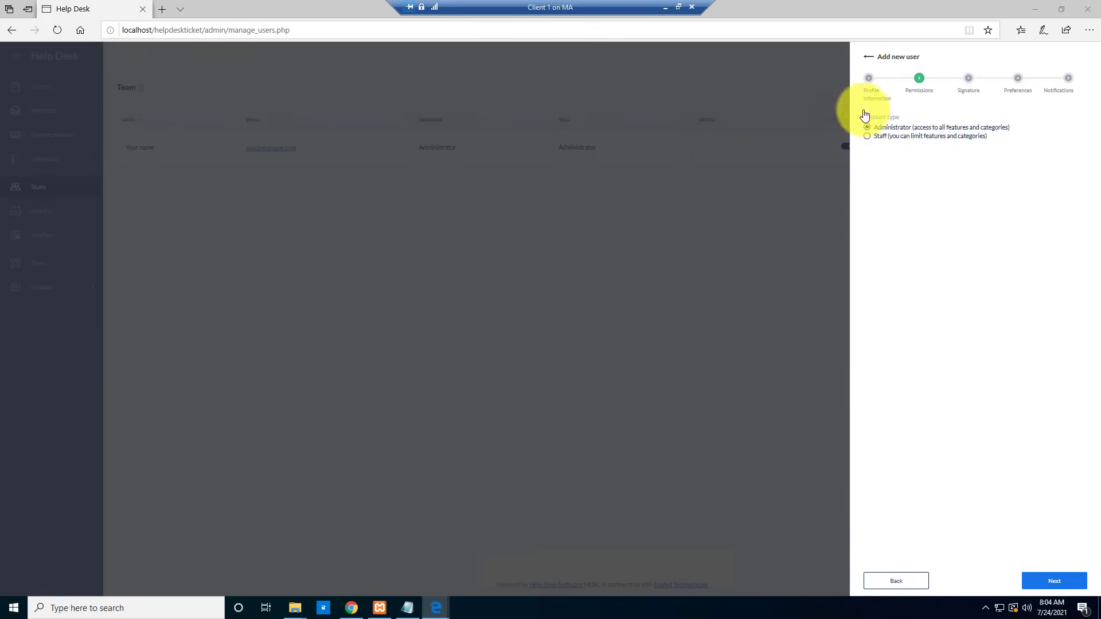
Make the new user a Staff account allowed to change ticket category, then continue.
{"action": "left_click", "coordinate": [869, 136]}
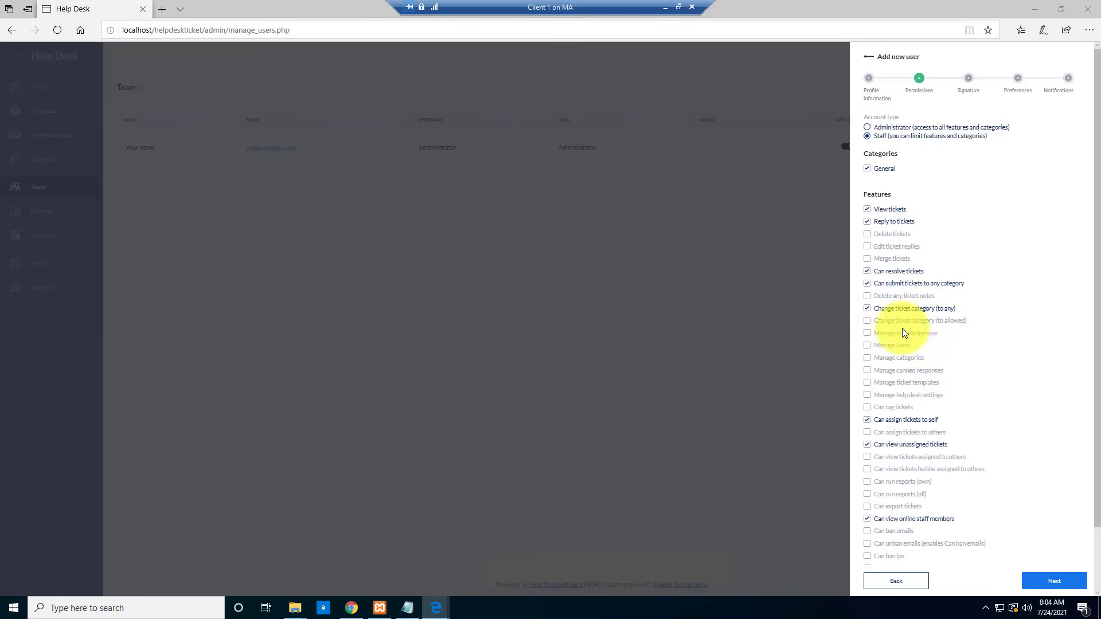
{"action": "scroll", "coordinate": [912, 286], "scroll_direction": "down", "scroll_amount": 2}
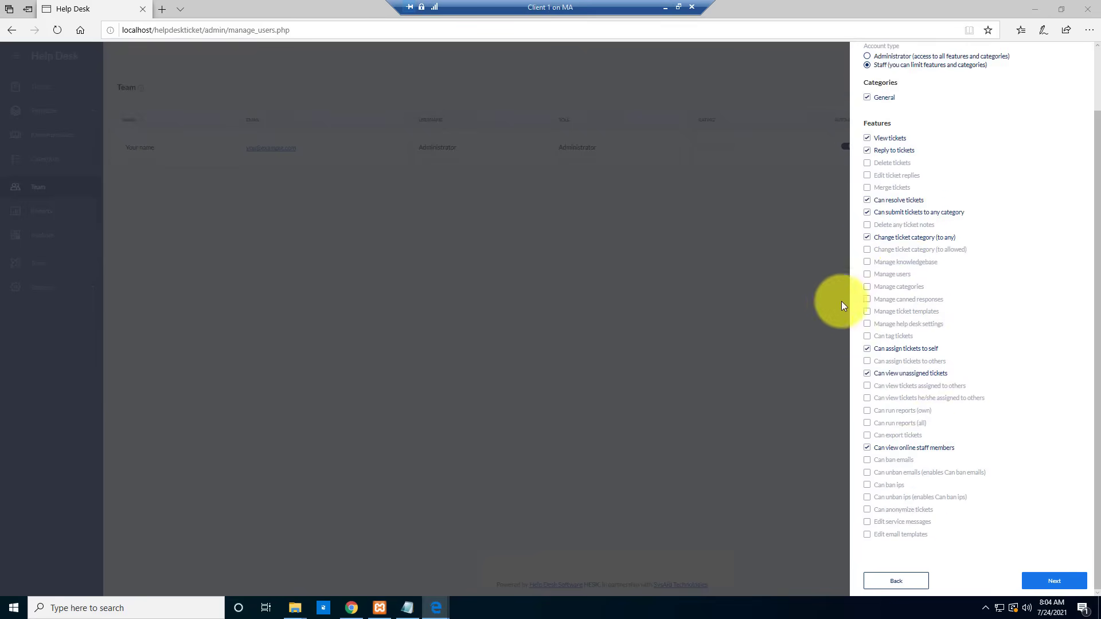
{"action": "scroll", "coordinate": [978, 265], "scroll_direction": "up", "scroll_amount": 2}
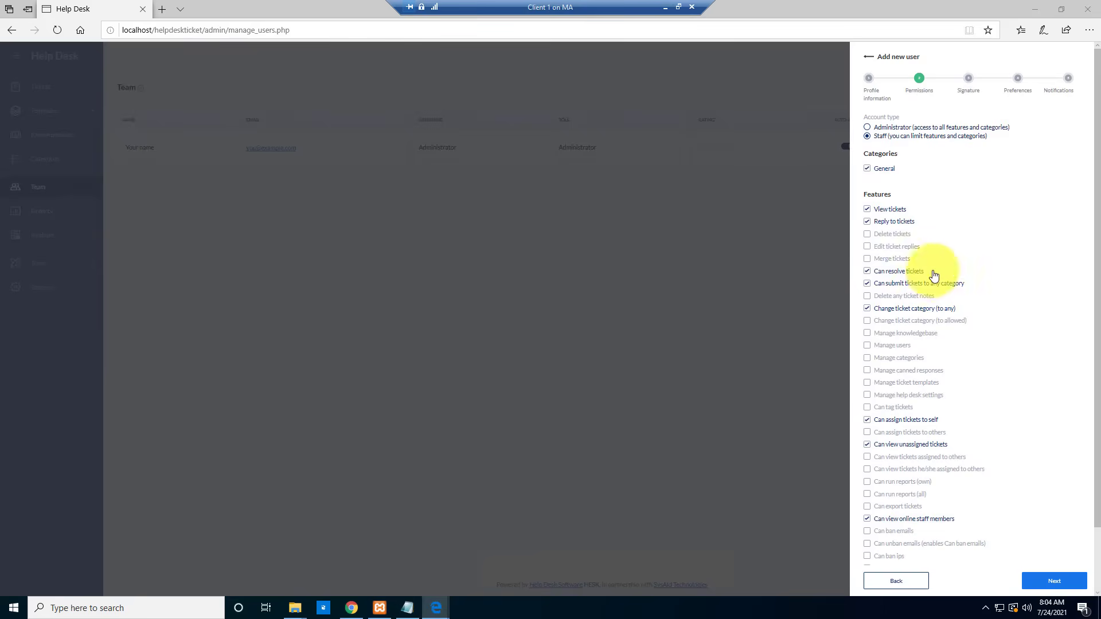
{"action": "scroll", "coordinate": [943, 345], "scroll_direction": "down", "scroll_amount": 2}
{"action": "scroll", "coordinate": [974, 401], "scroll_direction": "up", "scroll_amount": 2}
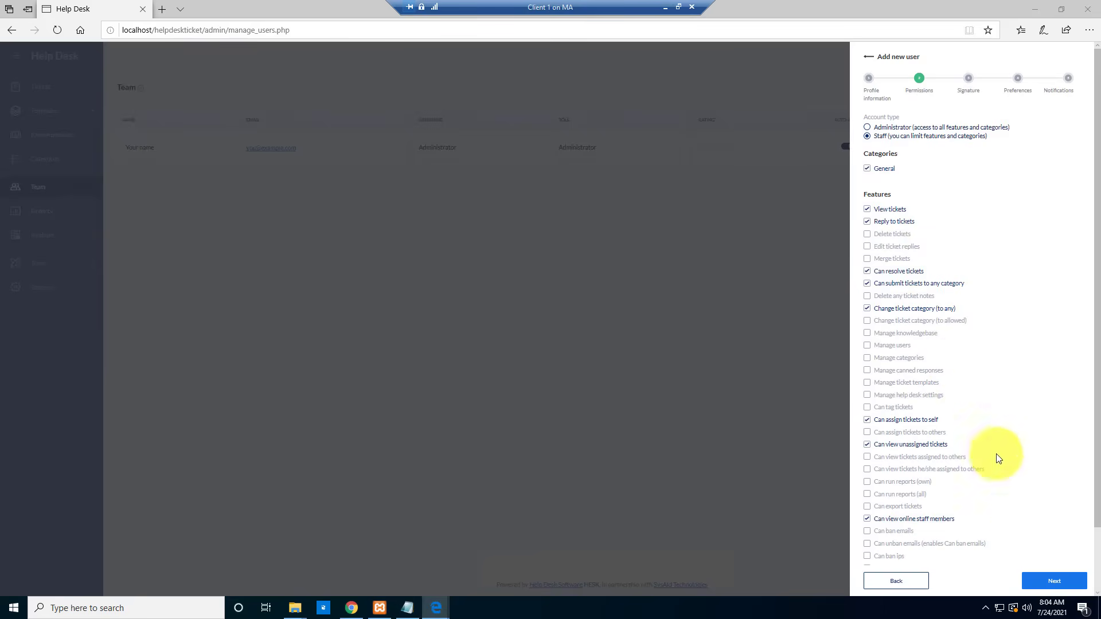
{"action": "left_click", "coordinate": [868, 322]}
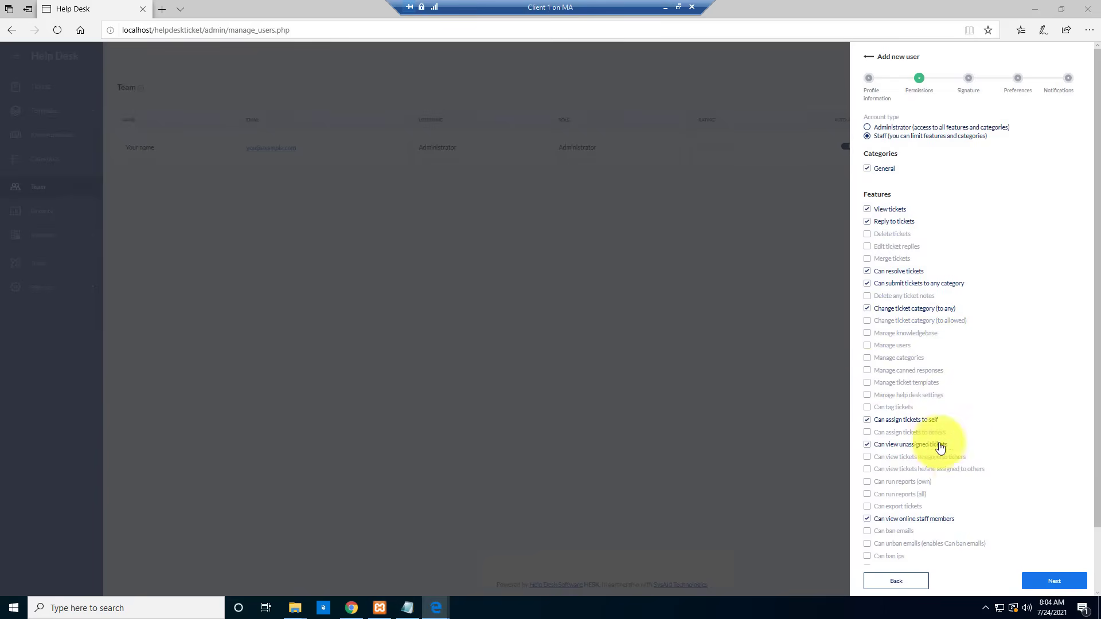
{"action": "left_click", "coordinate": [1047, 582]}
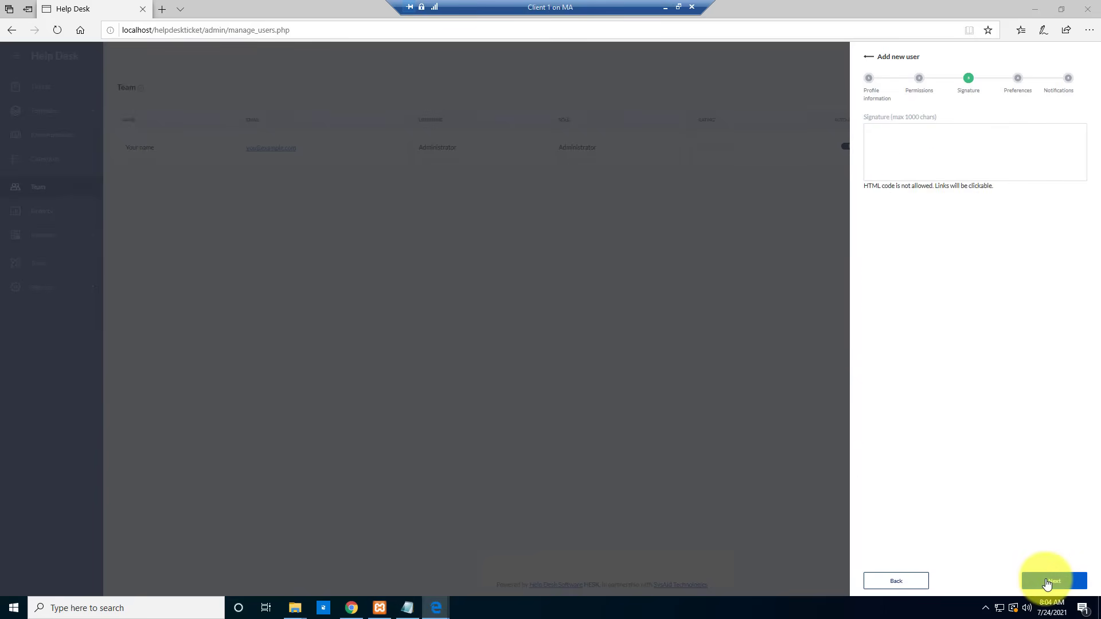
Keep default signature, preferences and notifications, and create the Staff user.
{"action": "left_click", "coordinate": [1035, 582]}
{"action": "left_click", "coordinate": [906, 582]}
{"action": "left_click", "coordinate": [912, 143]}
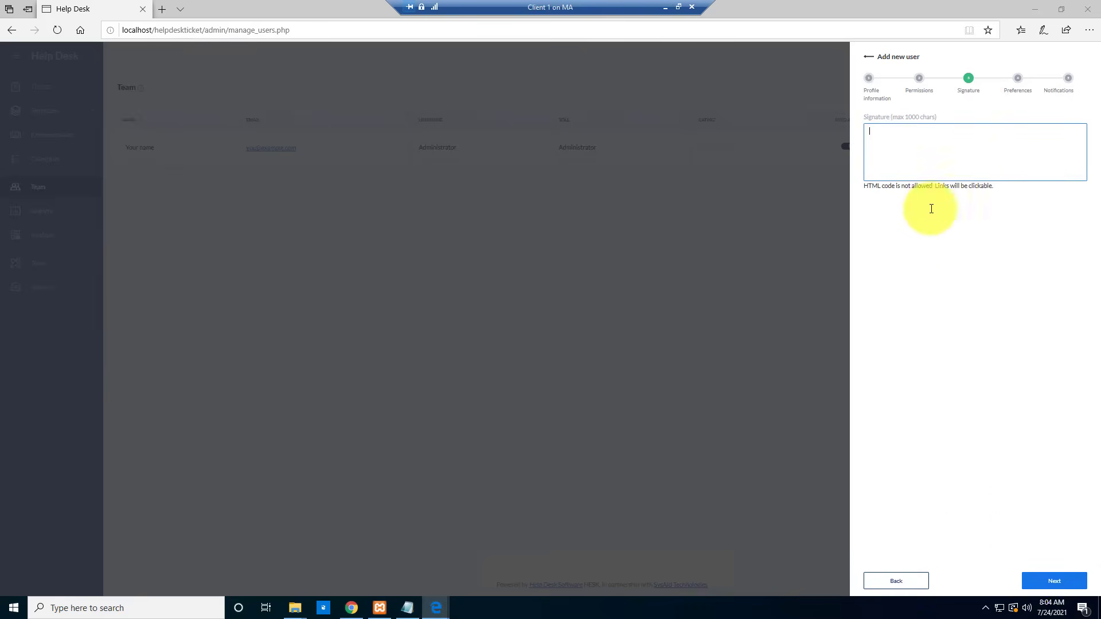
{"action": "left_click", "coordinate": [1055, 582]}
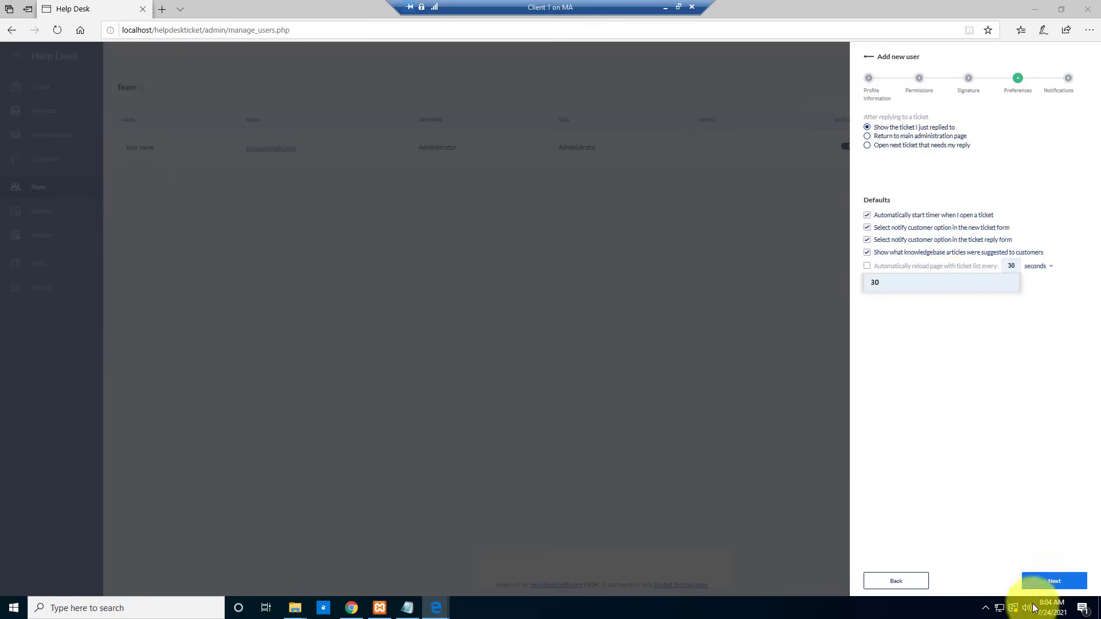
{"action": "left_click", "coordinate": [1061, 583]}
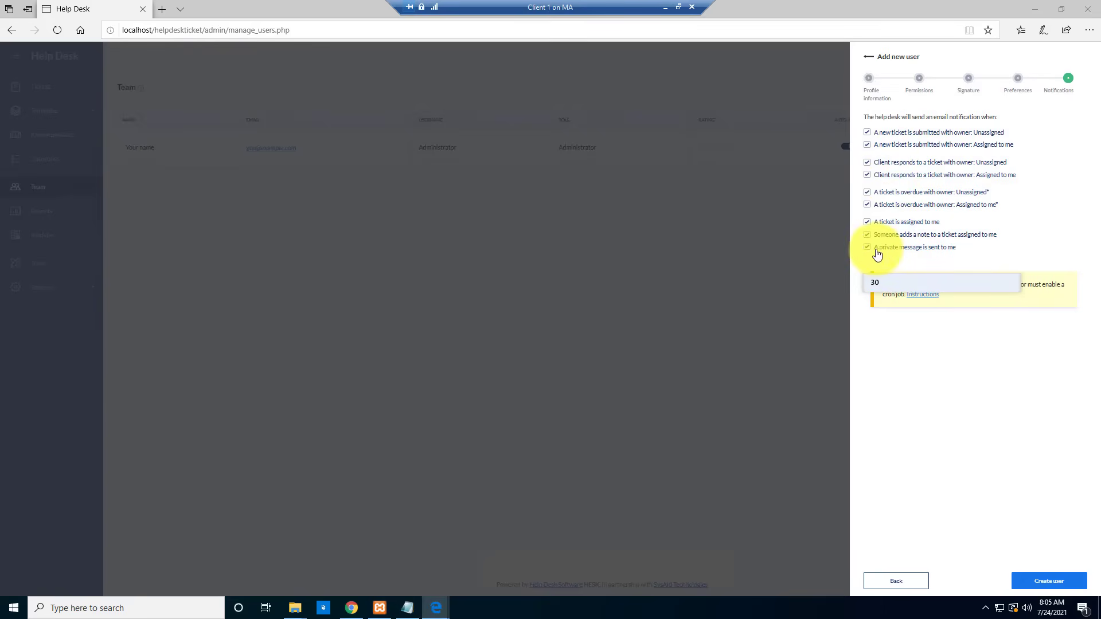
{"action": "left_click", "coordinate": [1049, 583]}
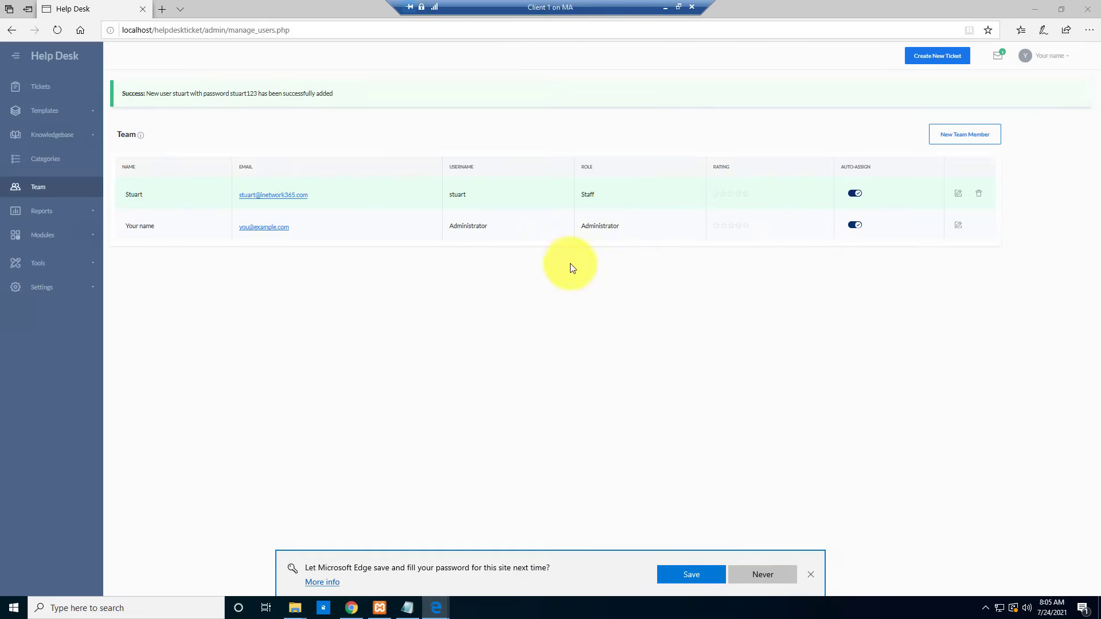
Log out of the administrator account, sign in with the new staff username and password, and list tickets.
{"action": "left_click", "coordinate": [1065, 62]}
{"action": "left_click", "coordinate": [1061, 113]}
{"action": "left_click_drag", "start_coordinate": [980, 154], "coordinate": [871, 163]}
{"action": "type", "text": "stuart"}
{"action": "key", "text": "Tab"}
{"action": "type", "text": "•••••••••"}
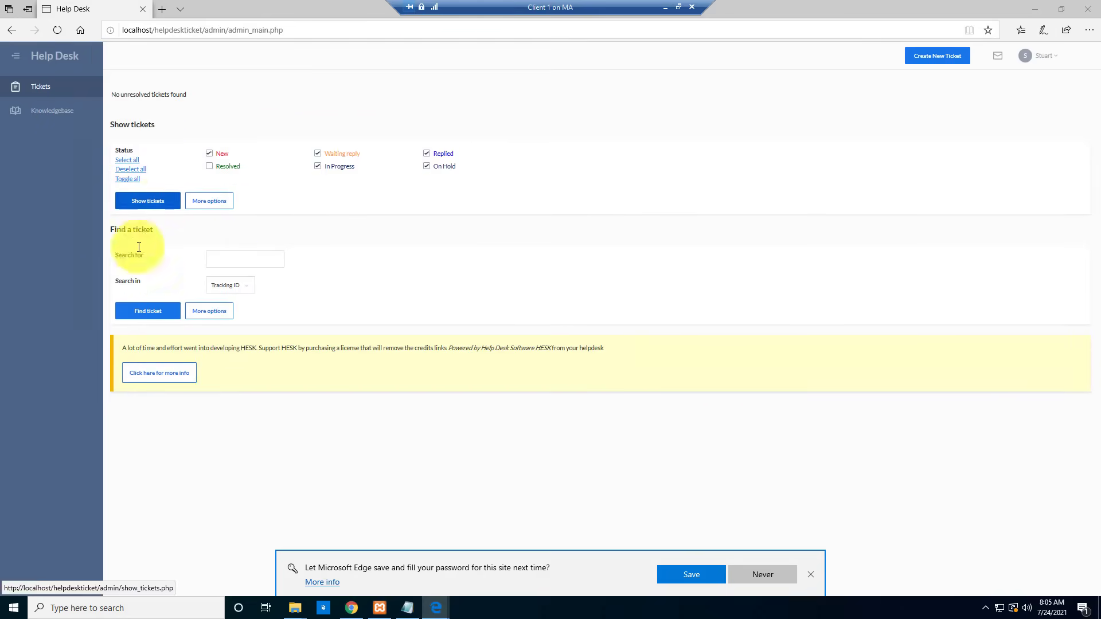
{"action": "left_click", "coordinate": [145, 202]}
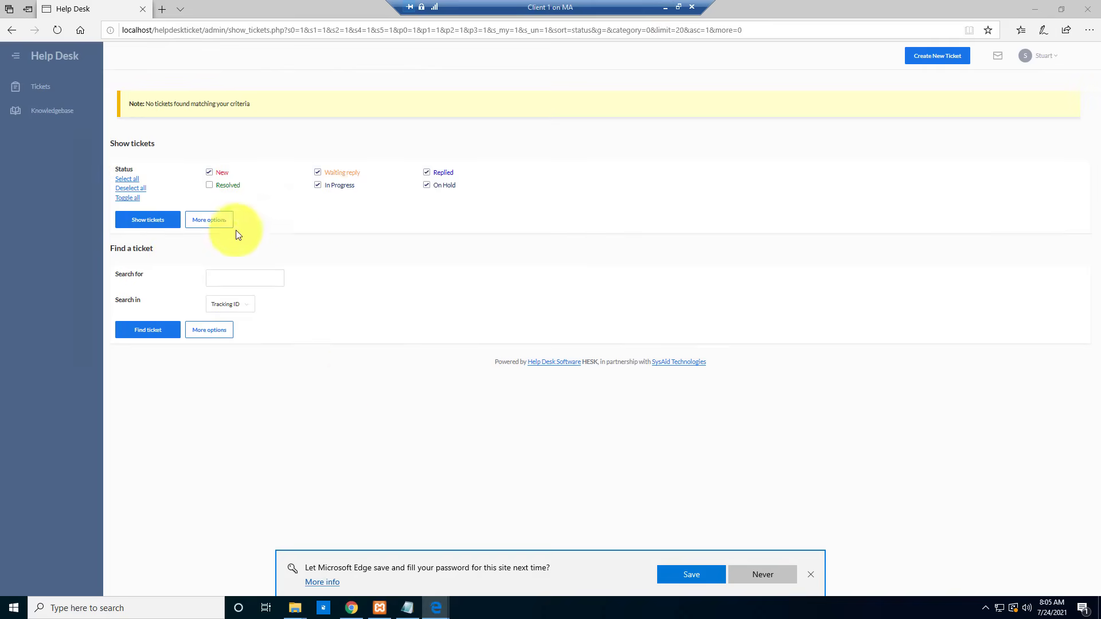
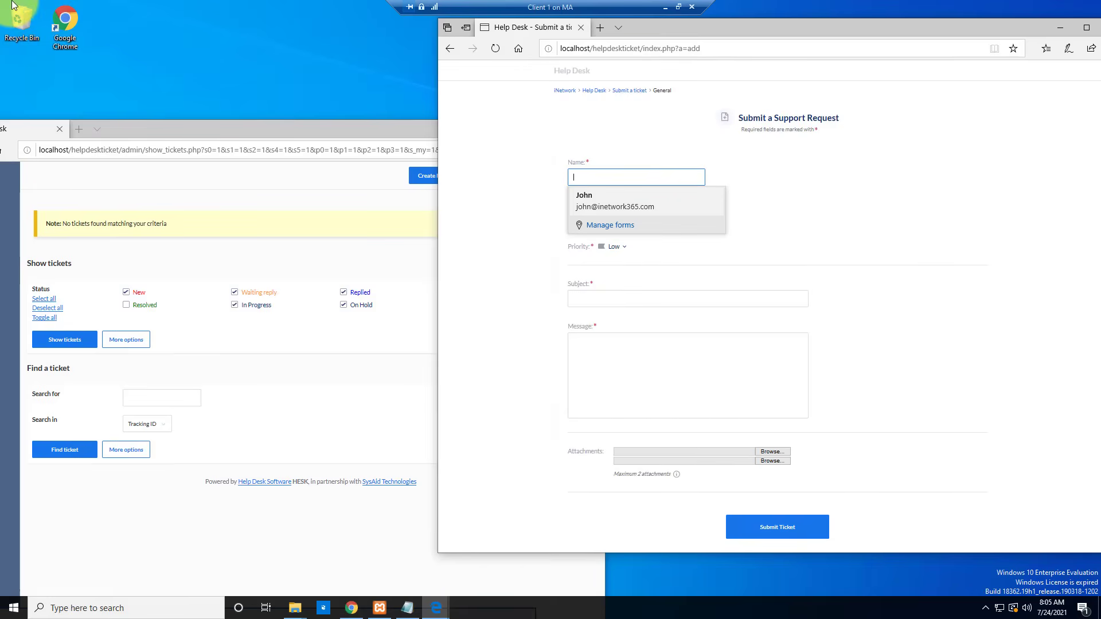
Enter the customer's name and e-mail address in the new ticket form.
{"action": "type", "text": "ge"}
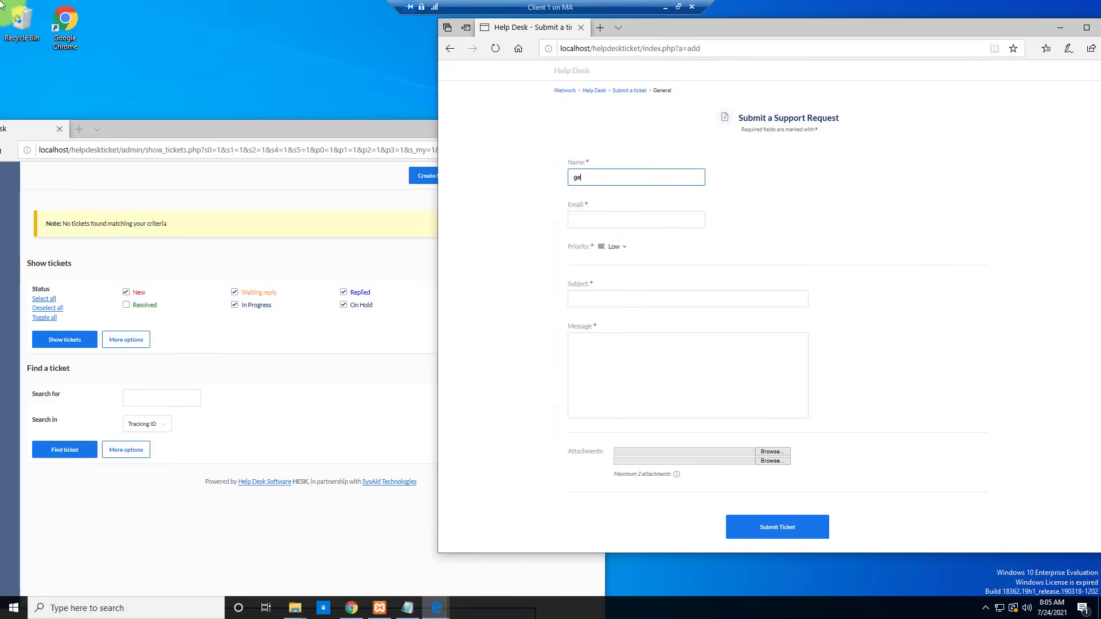
{"action": "type", "text": "rry"}
{"action": "key", "text": "Tab"}
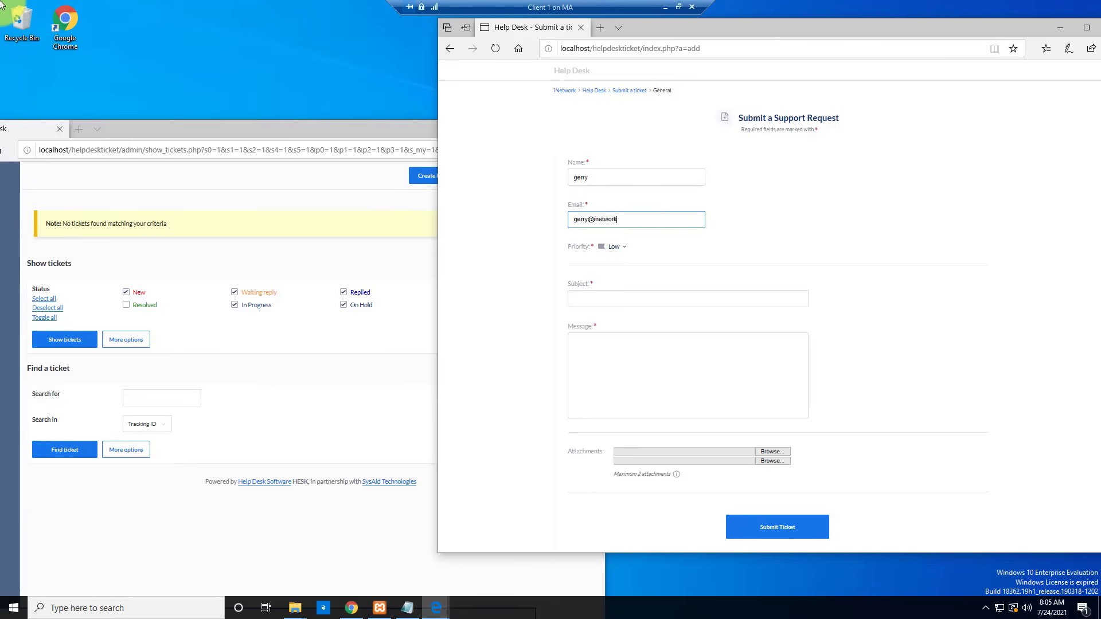
Set Medium priority, subject 'Outlook is not working', add a message, and submit the ticket.
{"action": "left_click", "coordinate": [603, 252]}
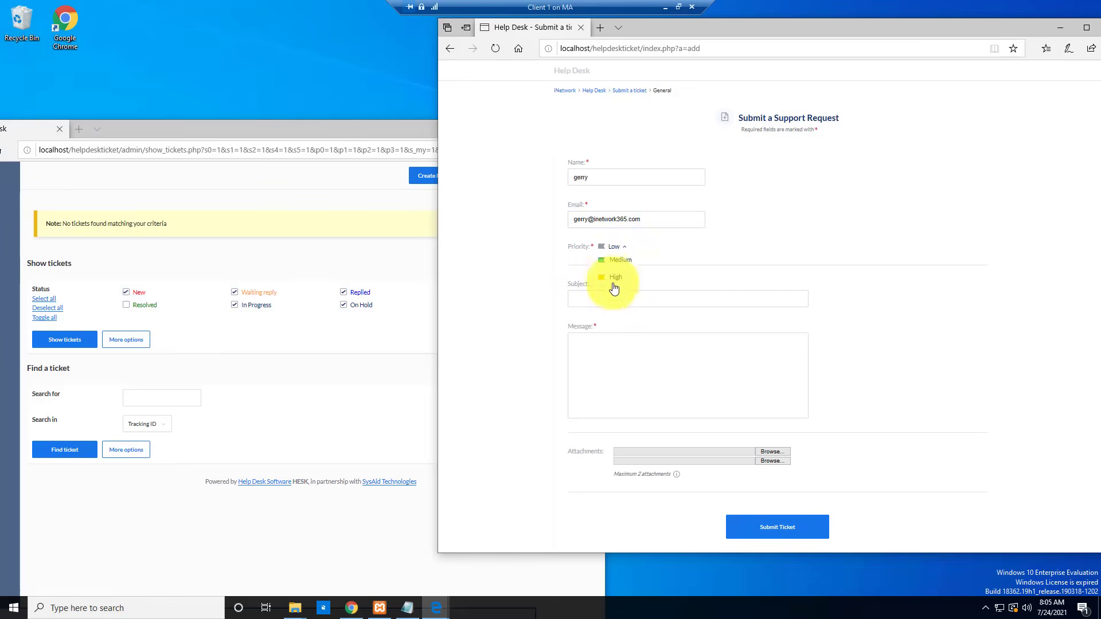
{"action": "left_click", "coordinate": [615, 265]}
{"action": "left_click", "coordinate": [600, 296]}
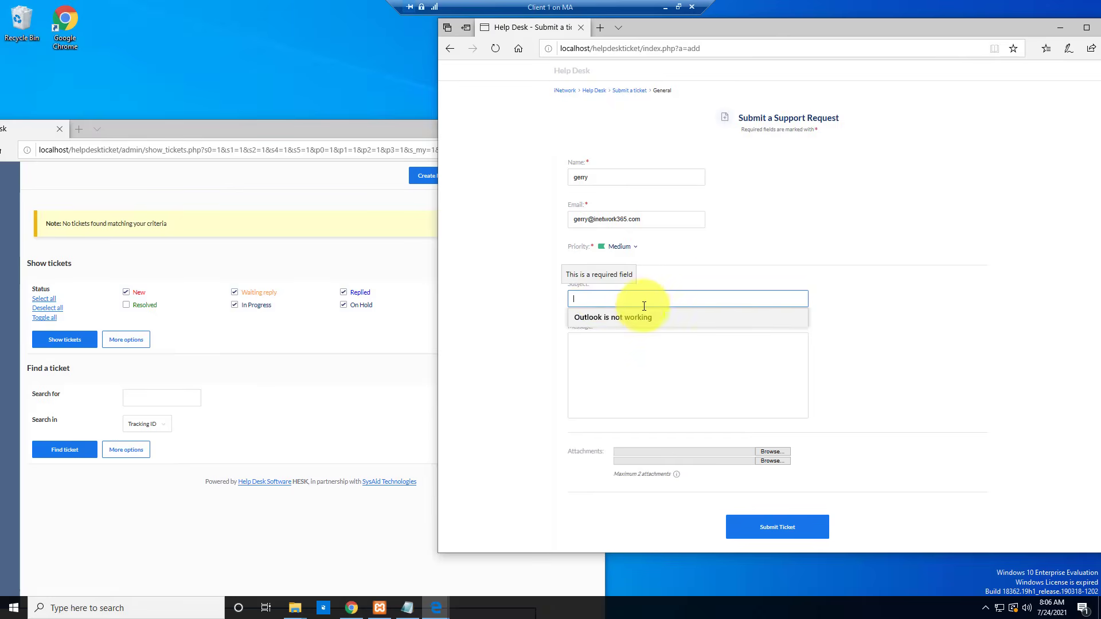
{"action": "left_click", "coordinate": [611, 317]}
{"action": "left_click", "coordinate": [597, 362]}
{"action": "type", "text": "adfasdfadfasdfasdf"}
{"action": "left_click", "coordinate": [765, 528]}
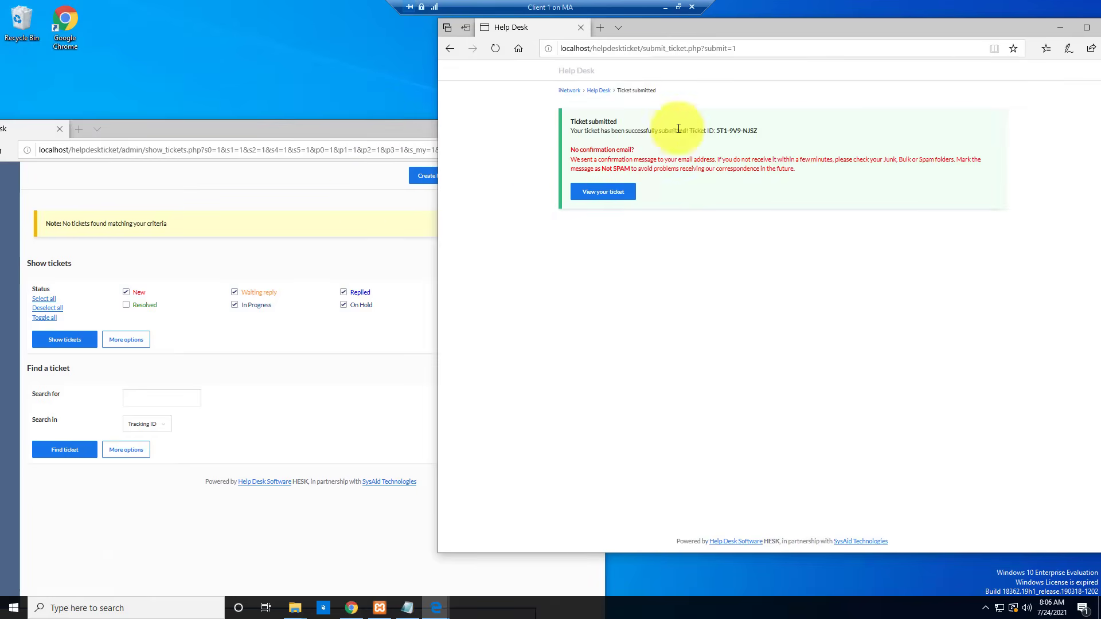
In the staff window, list the tickets and open the 'Outlook is not working' ticket.
{"action": "left_click_drag", "start_coordinate": [382, 133], "coordinate": [682, 128]}
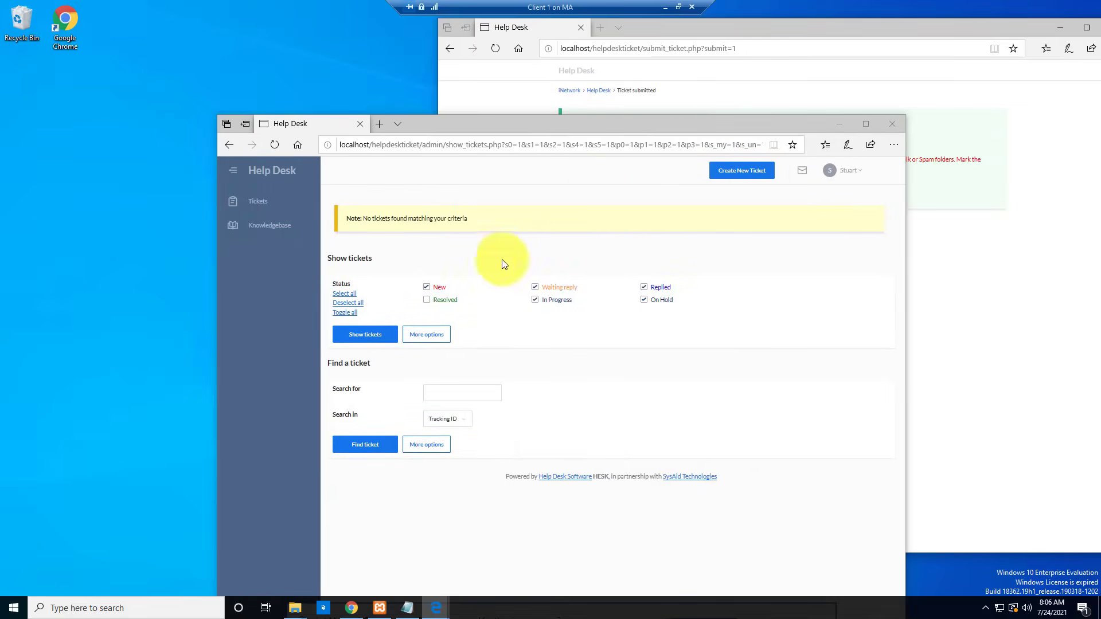
{"action": "left_click", "coordinate": [365, 336]}
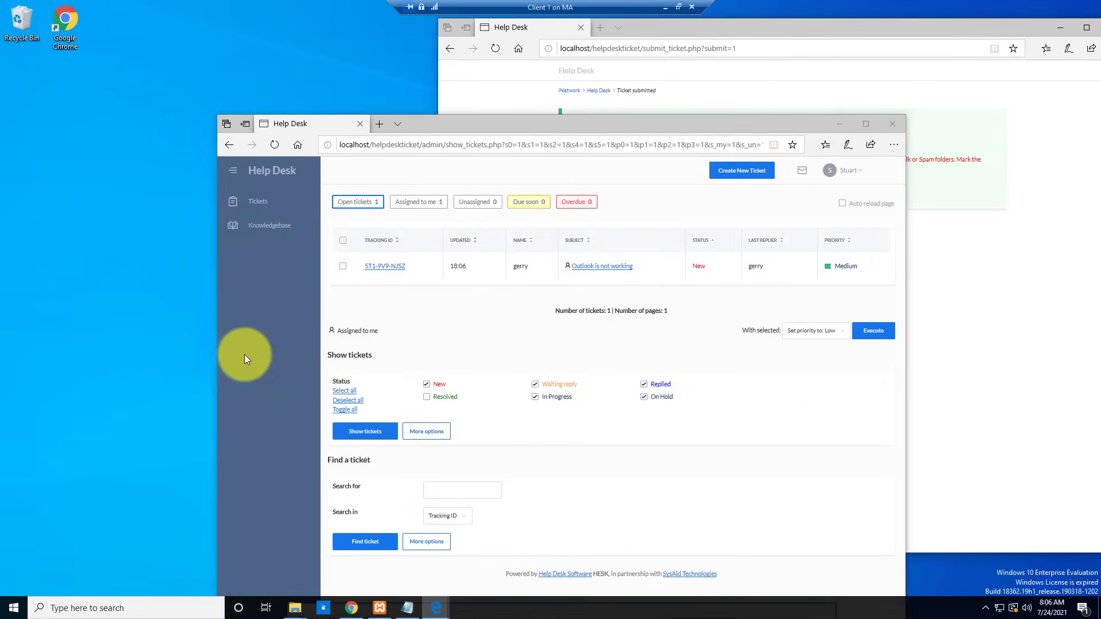
{"action": "left_click", "coordinate": [381, 267]}
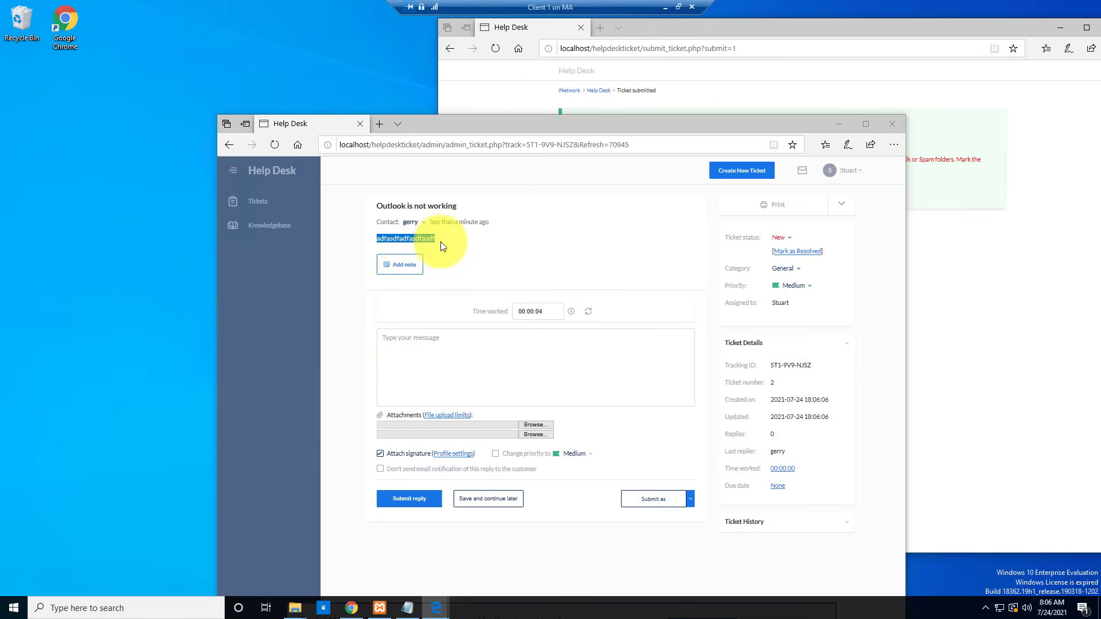
Post a staff reply to the customer, submitting it with status In Progress.
{"action": "left_click", "coordinate": [502, 338]}
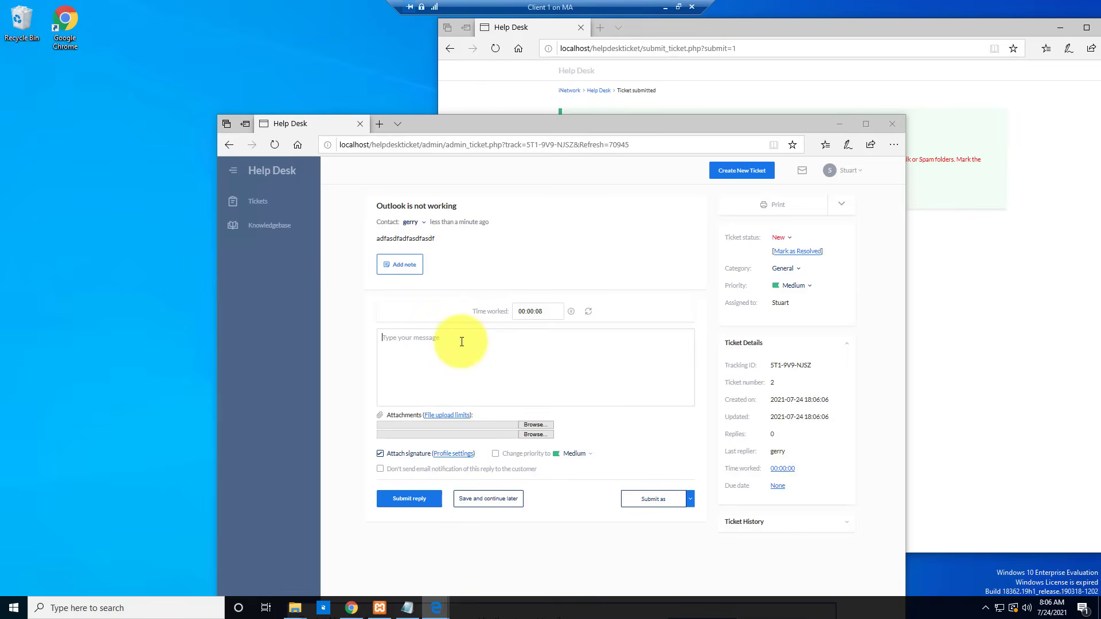
{"action": "type", "text": "aafsadfljasdfljasdkfjkdsaf"}
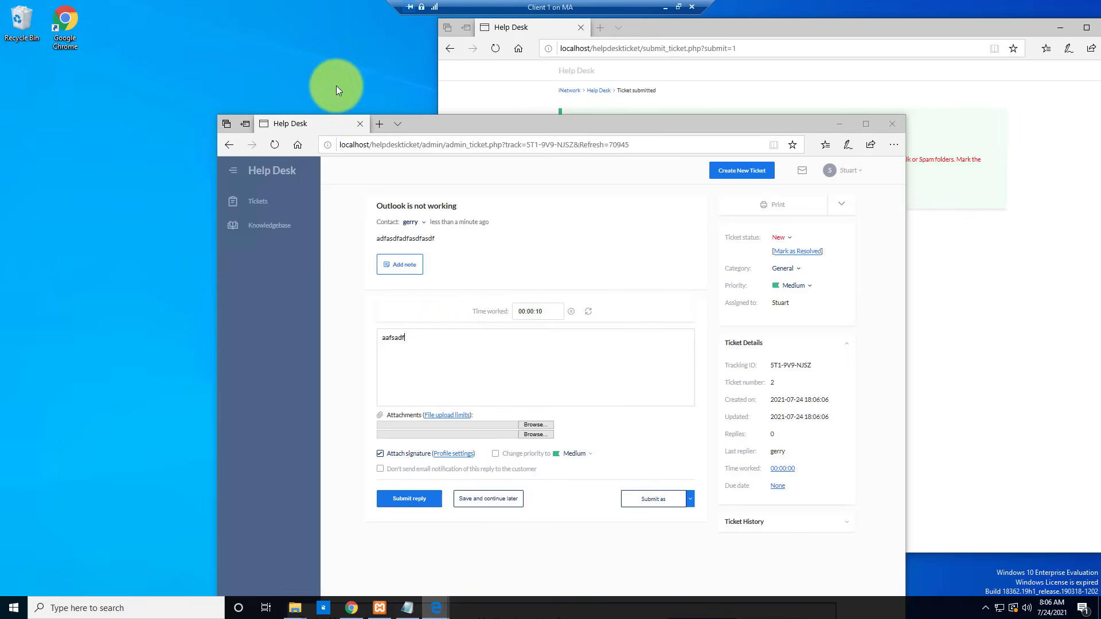
{"action": "left_click", "coordinate": [693, 502]}
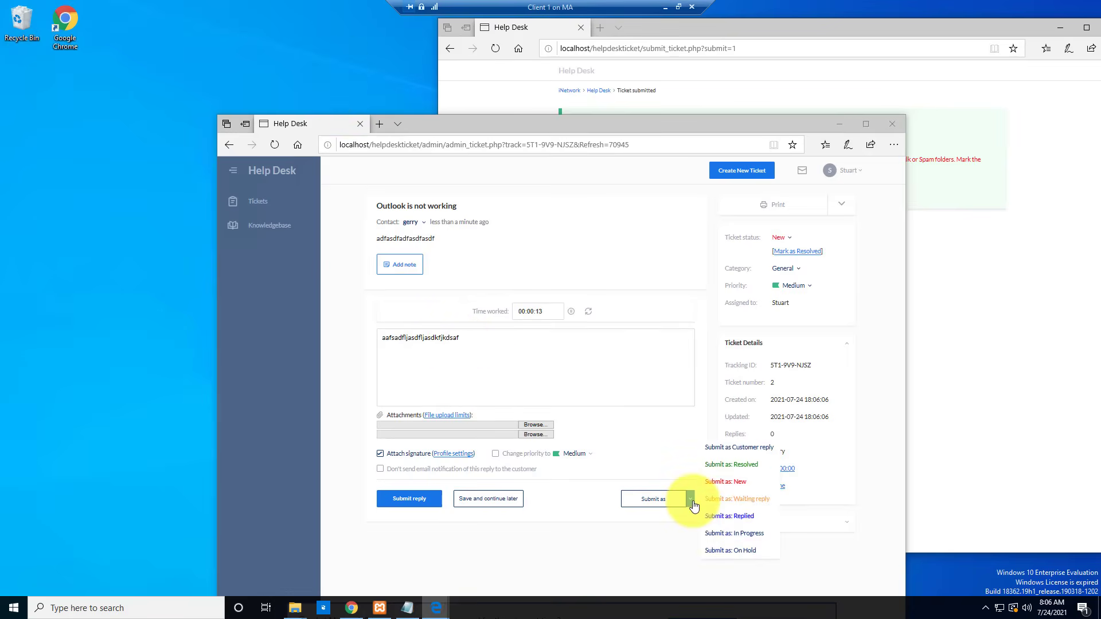
{"action": "left_click", "coordinate": [734, 539]}
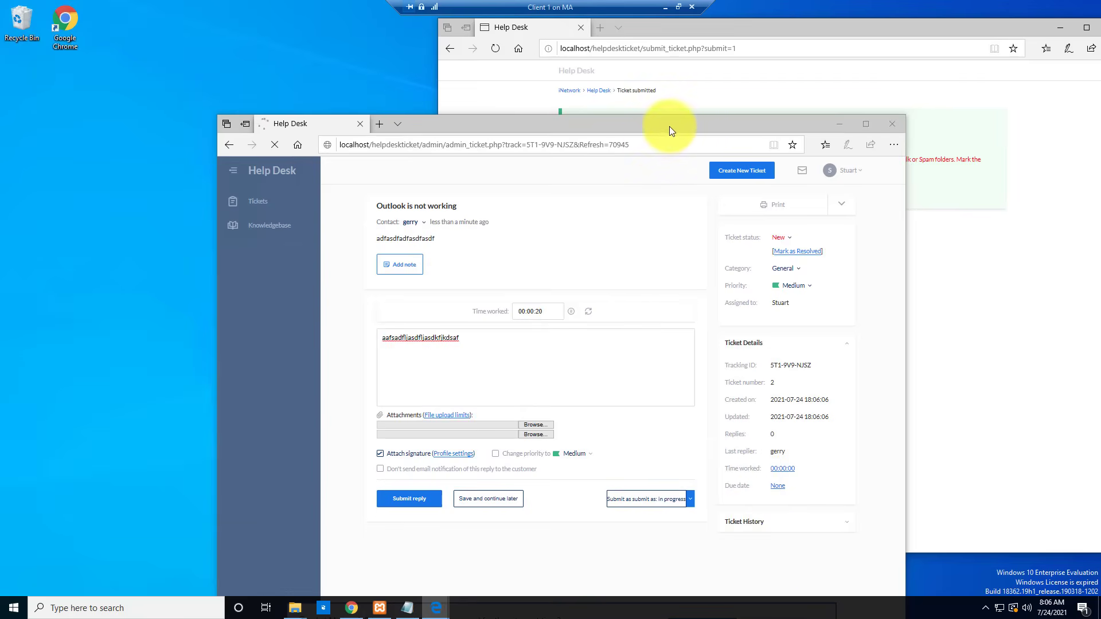
{"action": "left_click_drag", "start_coordinate": [668, 126], "coordinate": [570, 37]}
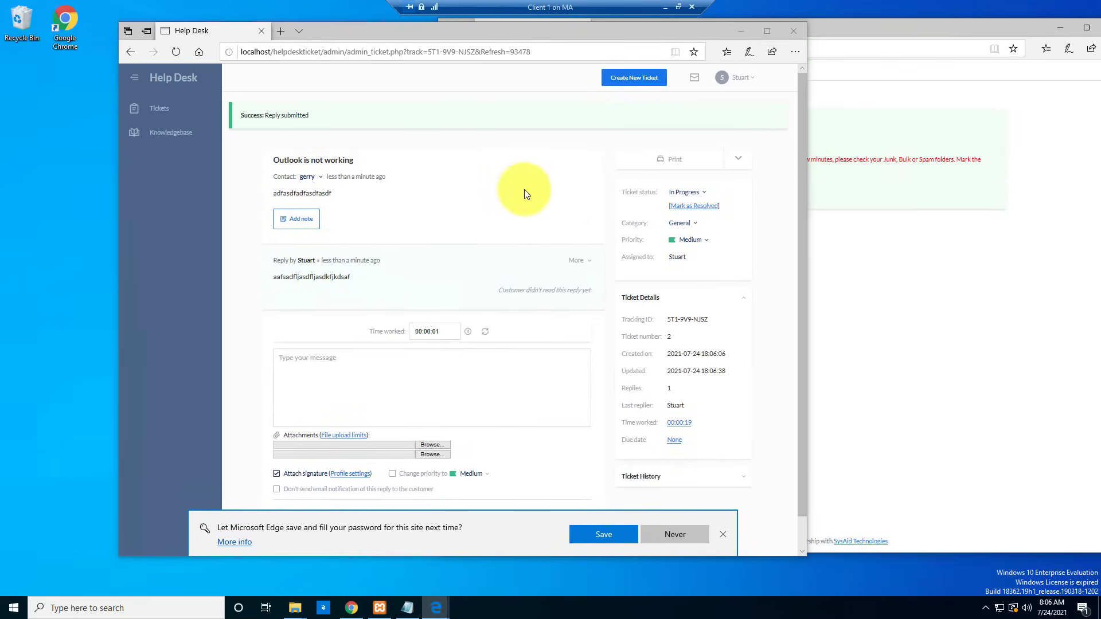
Check the In Progress status on the customer's ticket page, then return to the staff view.
{"action": "left_click", "coordinate": [946, 236]}
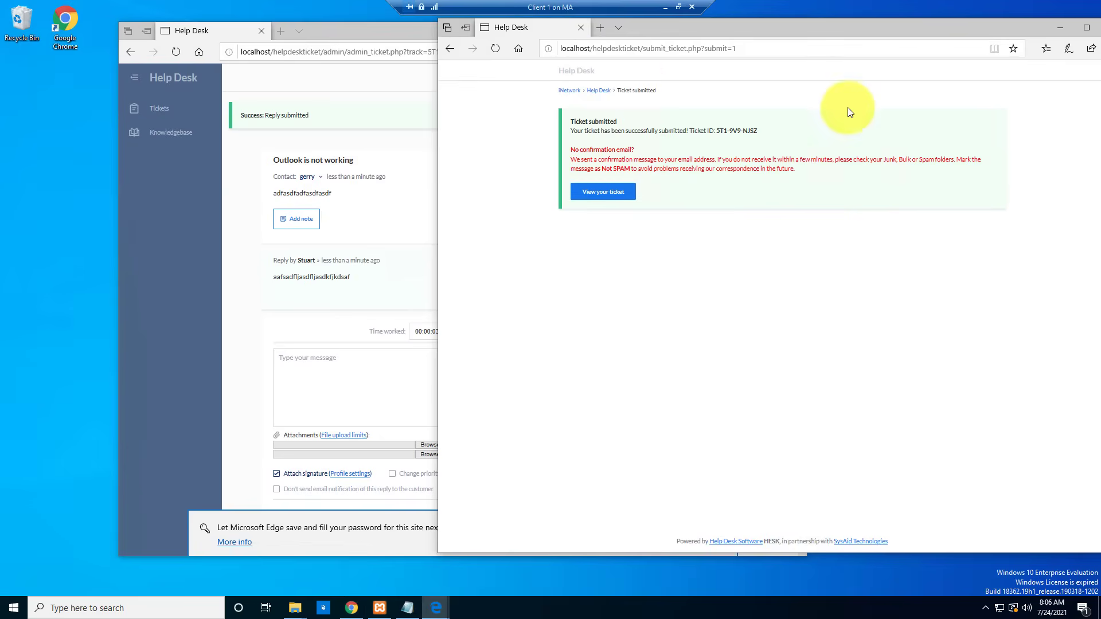
{"action": "left_click", "coordinate": [602, 198]}
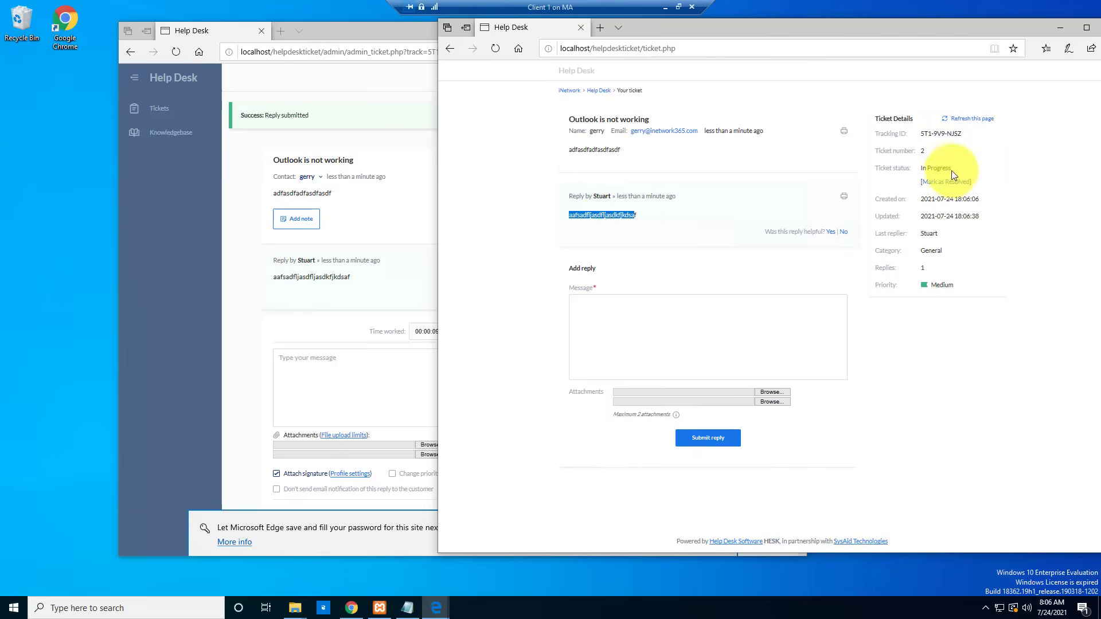
{"action": "left_click_drag", "start_coordinate": [954, 172], "coordinate": [929, 174]}
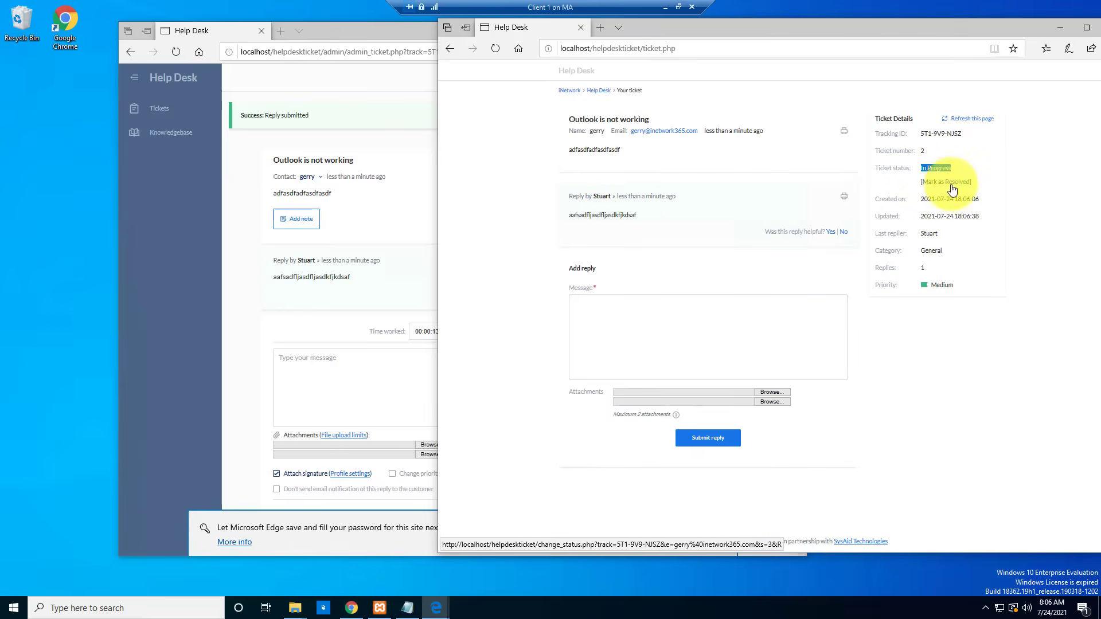
{"action": "left_click", "coordinate": [217, 296]}
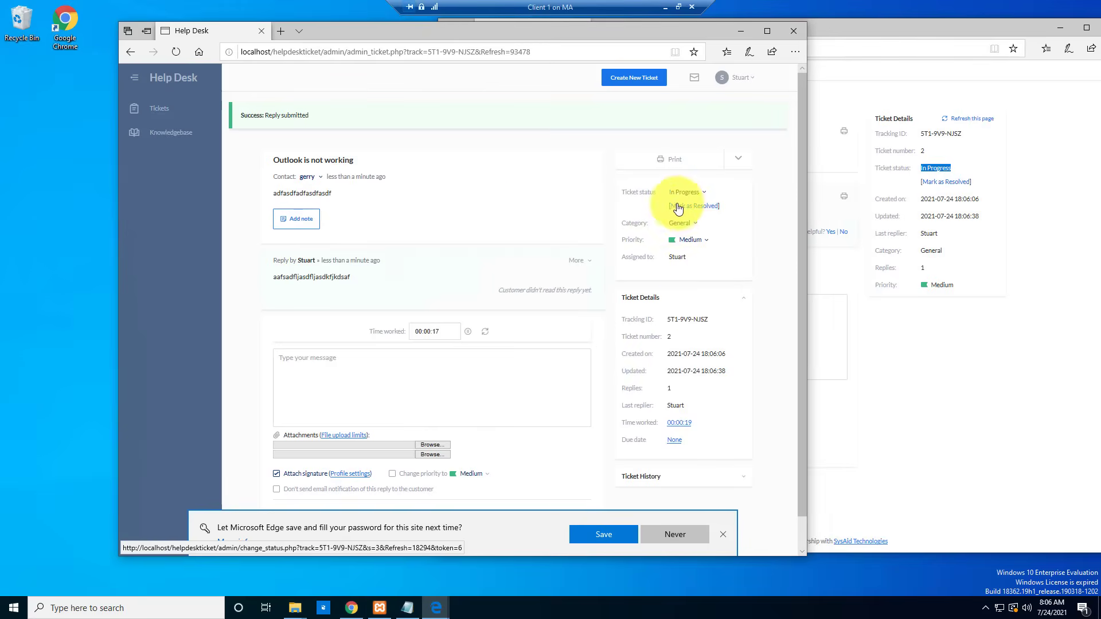